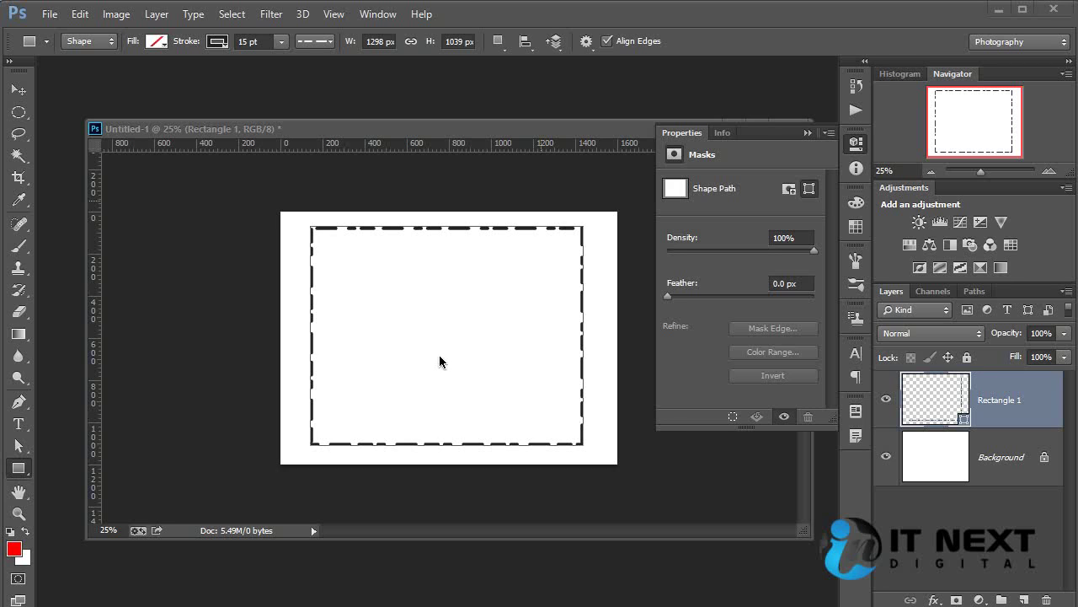
# Close the Properties panel and the Untitled-1 document with the dashed rectangle, answering the save prompt
pyautogui.click(684, 135)
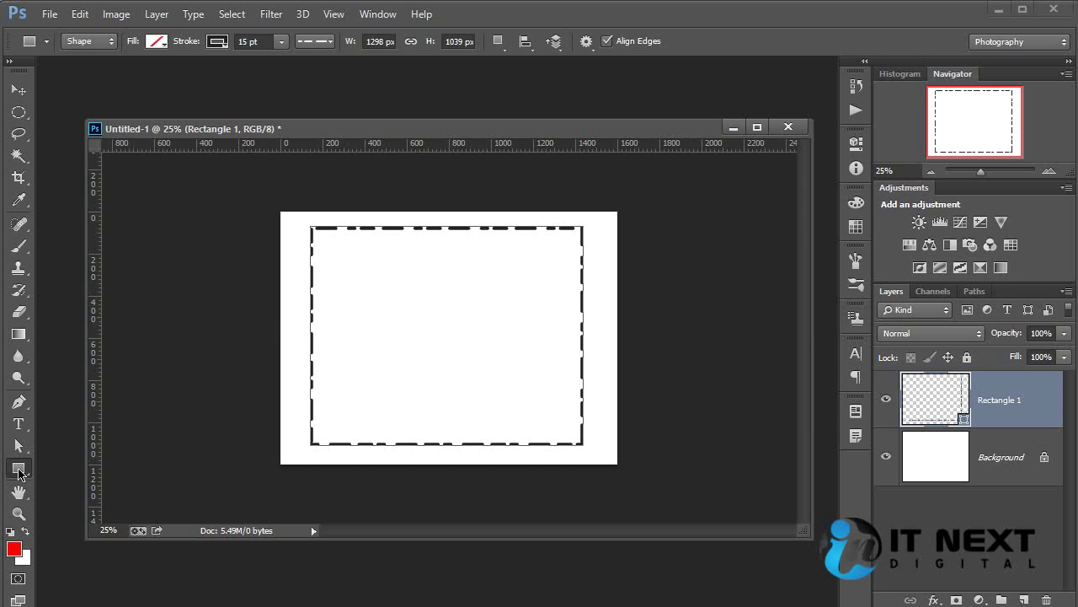
pyautogui.click(19, 89)
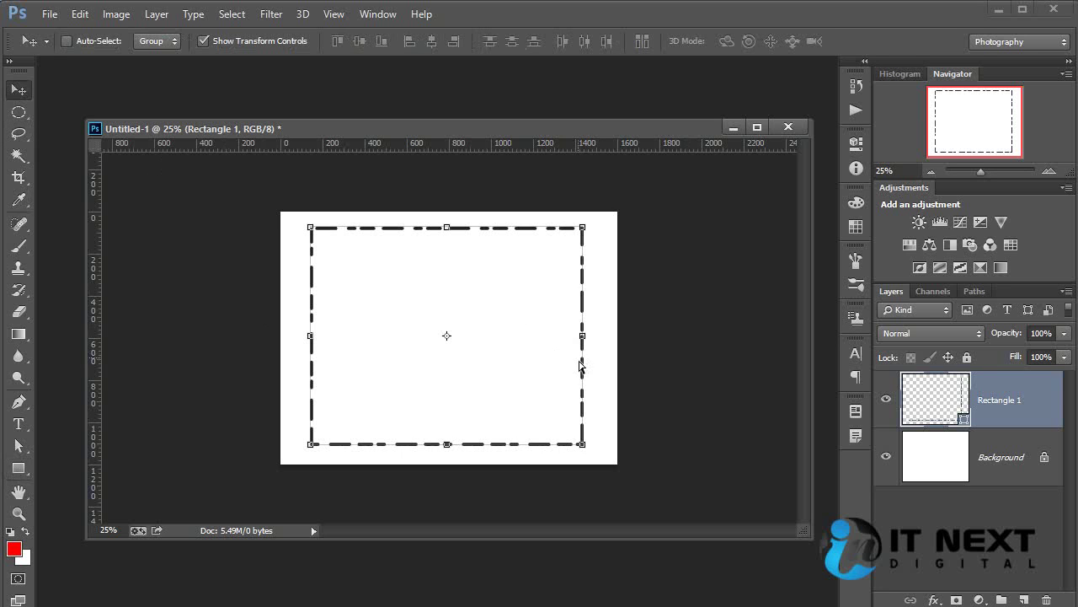
pyautogui.click(788, 126)
pyautogui.click(539, 248)
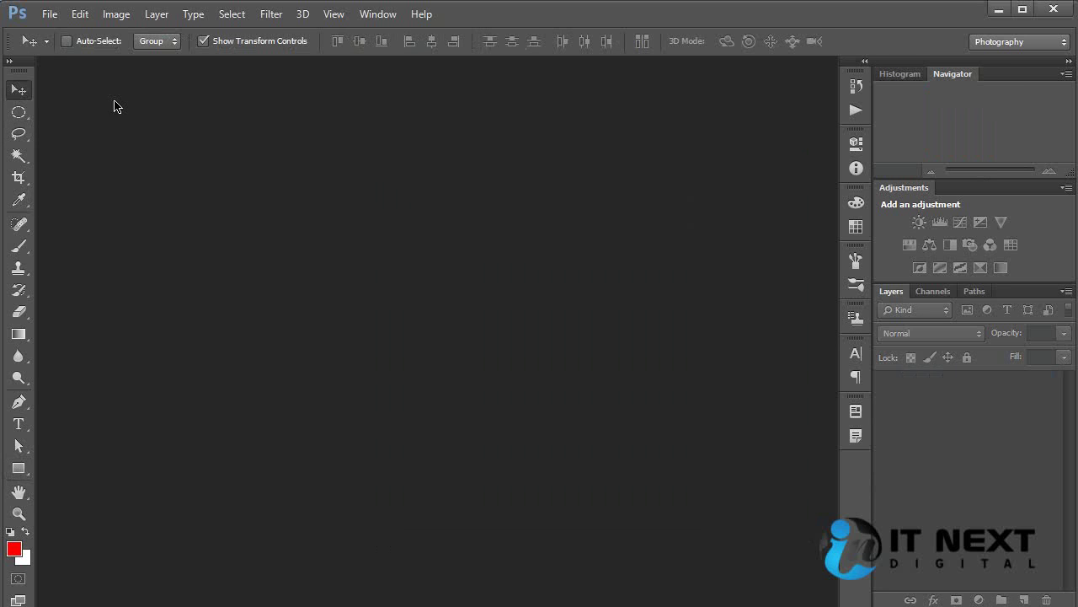
# Open ComputerDesktopWallpapersCollection448_060.jpg, enlarge its window, and draw a rectangle covering the photo
pyautogui.hotkey('ctrl', 'o')
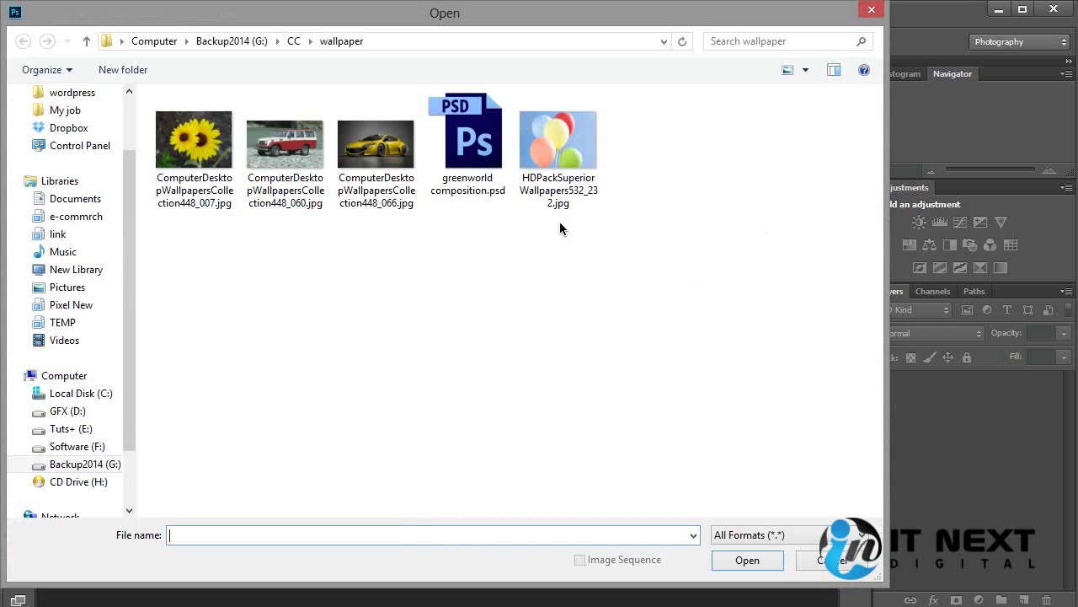
pyautogui.doubleClick(290, 156)
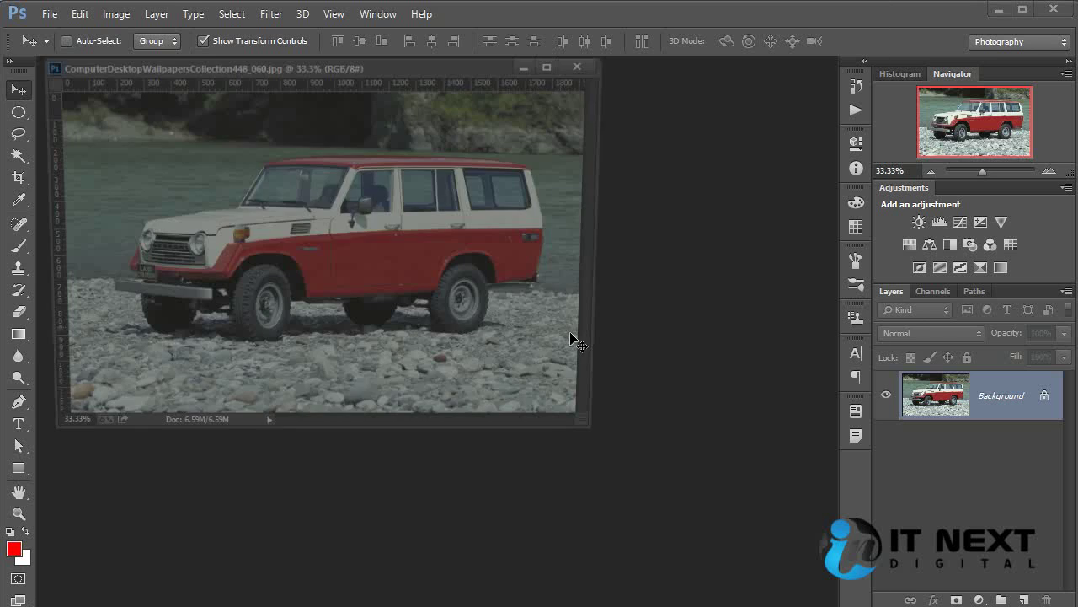
pyautogui.moveTo(593, 439); pyautogui.dragTo(768, 580)
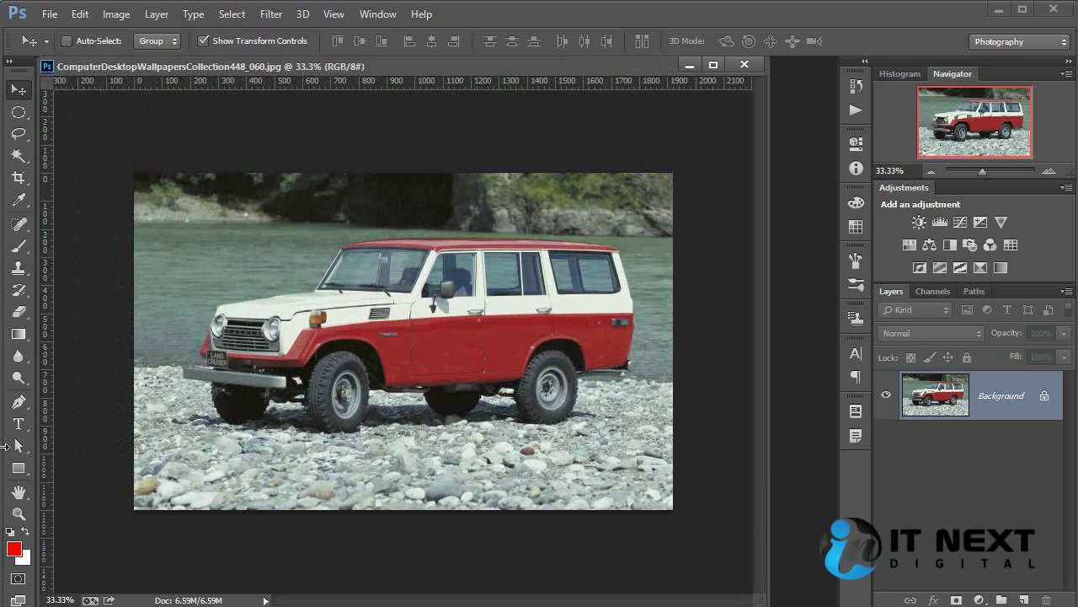
pyautogui.click(19, 469)
pyautogui.moveTo(114, 157); pyautogui.dragTo(691, 531)
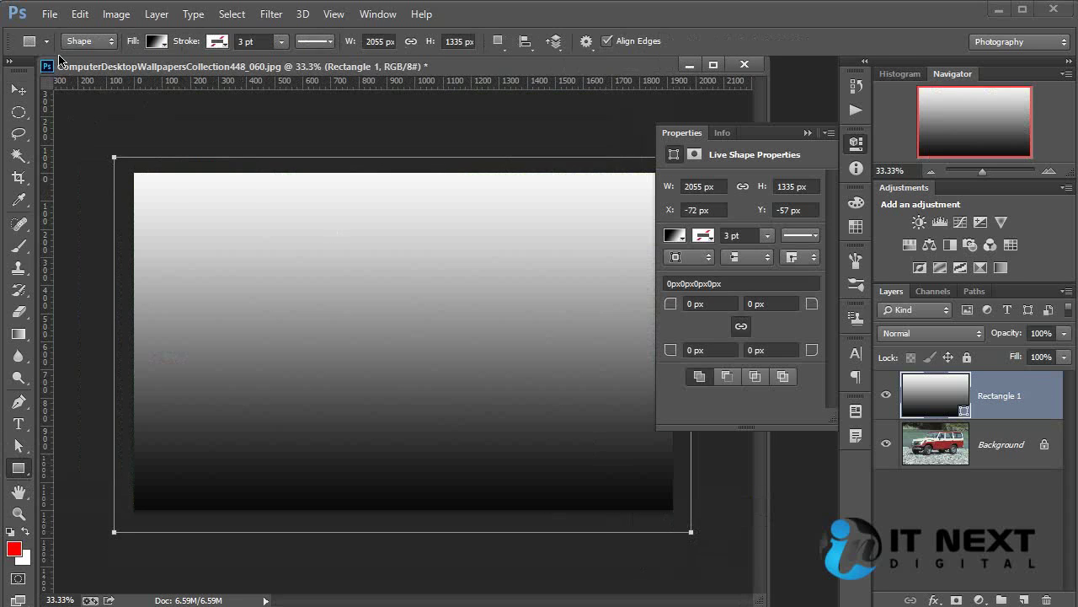
# Give Rectangle 1 a solid blue-grey fill (#658793) instead of the gradient
pyautogui.click(155, 41)
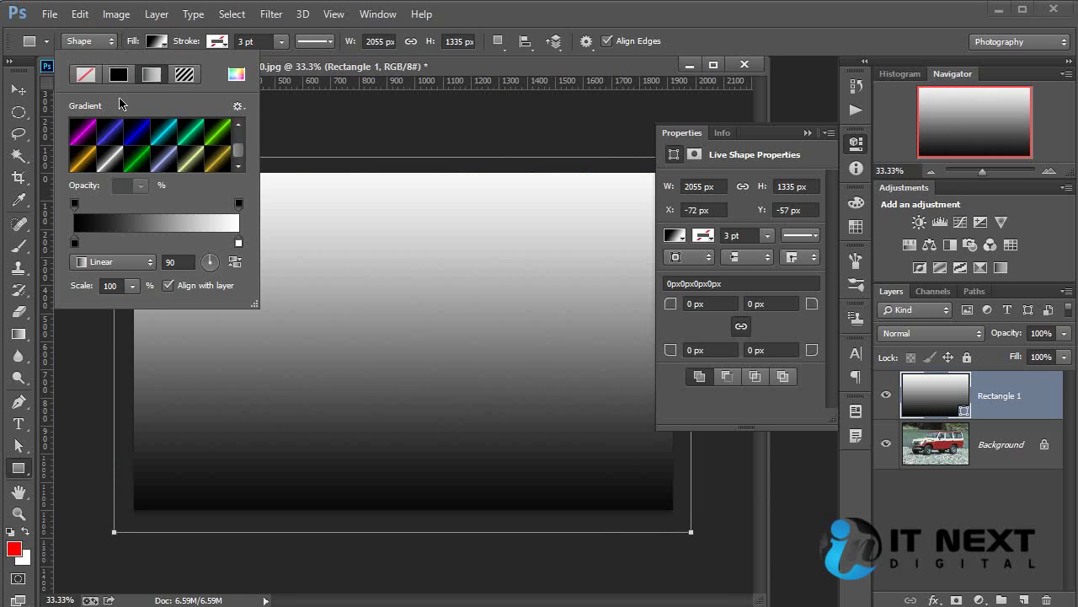
pyautogui.click(118, 74)
pyautogui.click(921, 408)
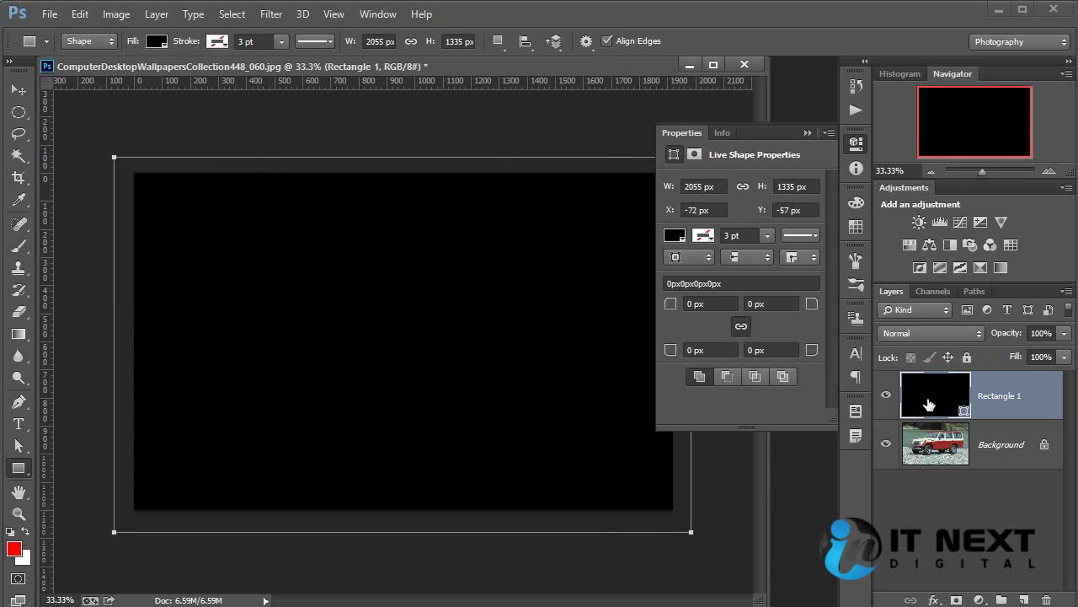
pyautogui.doubleClick(929, 405)
pyautogui.moveTo(734, 449); pyautogui.dragTo(745, 451)
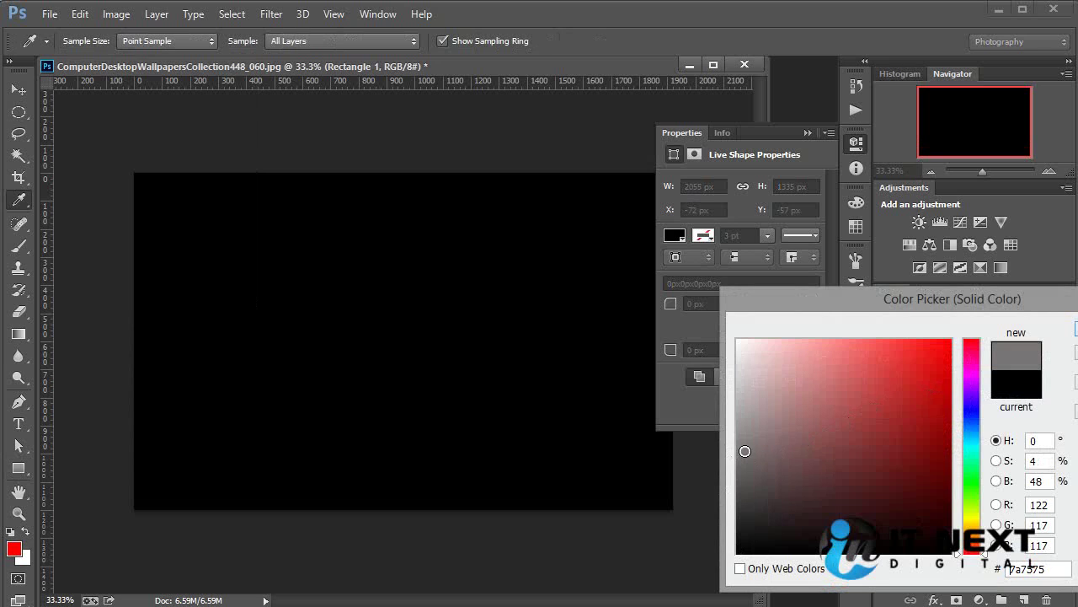
pyautogui.moveTo(971, 403); pyautogui.dragTo(975, 441)
pyautogui.click(761, 380)
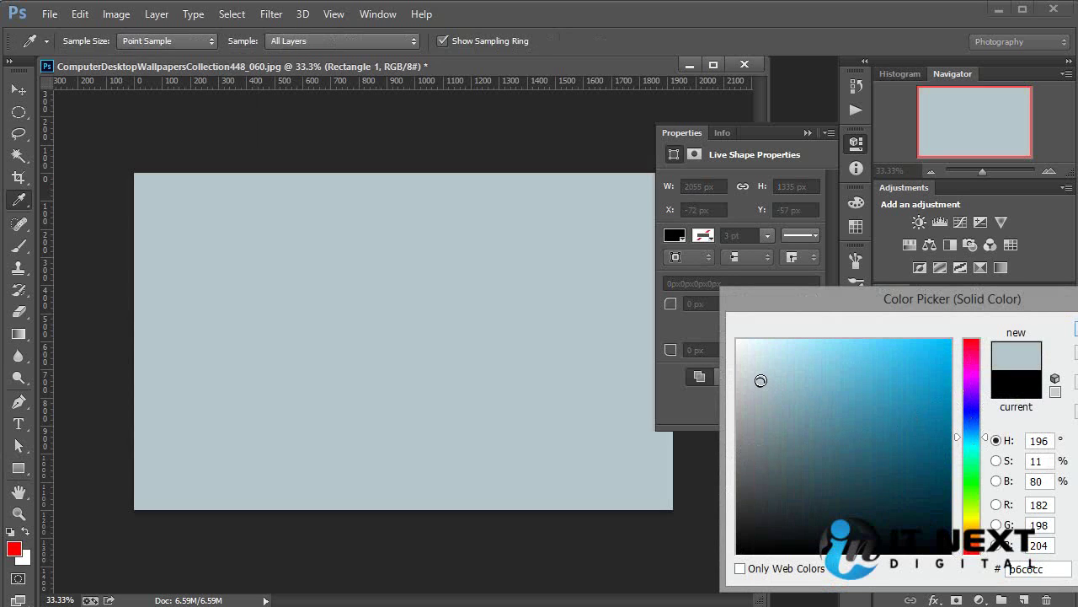
pyautogui.moveTo(761, 380)
pyautogui.mouseDown()
pyautogui.moveTo(792, 364)
pyautogui.moveTo(802, 429)
pyautogui.mouseUp()
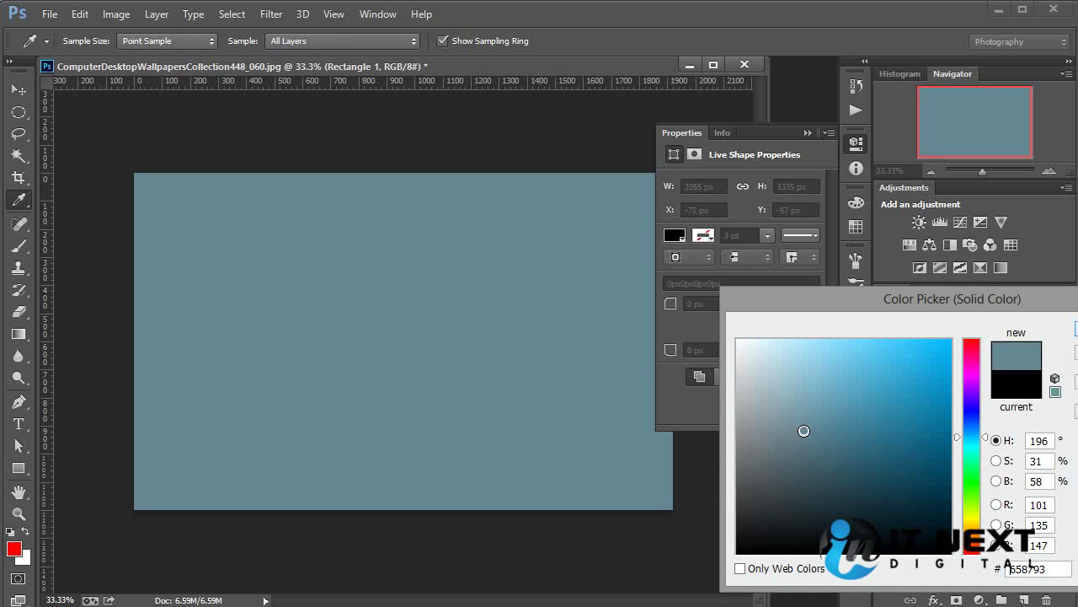
pyautogui.press('Return')
# Lower Rectangle 1's layer opacity to 51%
pyautogui.click(1064, 332)
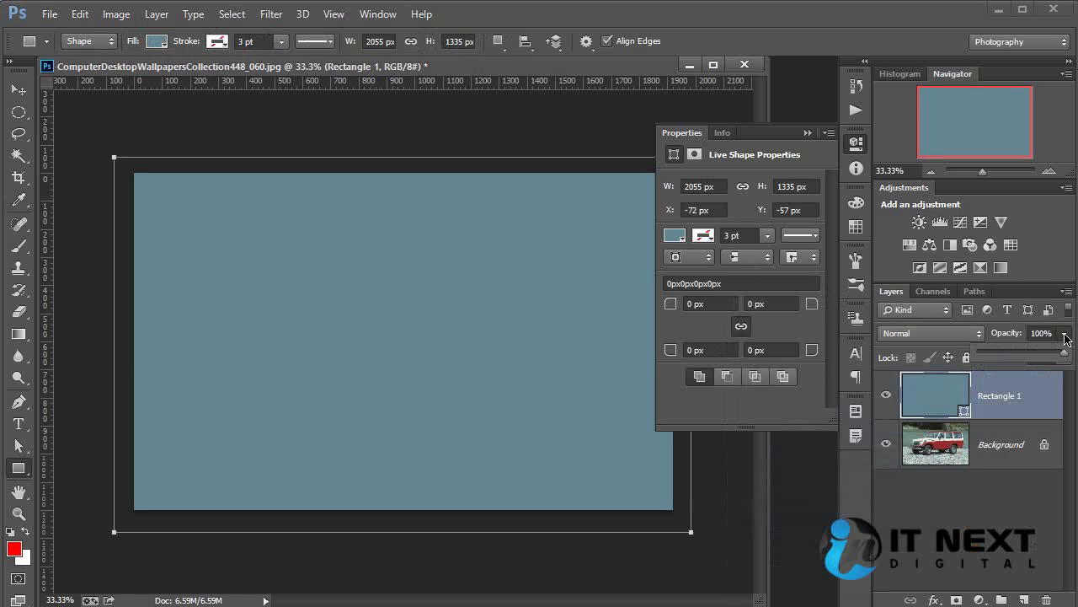
pyautogui.moveTo(1065, 353); pyautogui.dragTo(1023, 360)
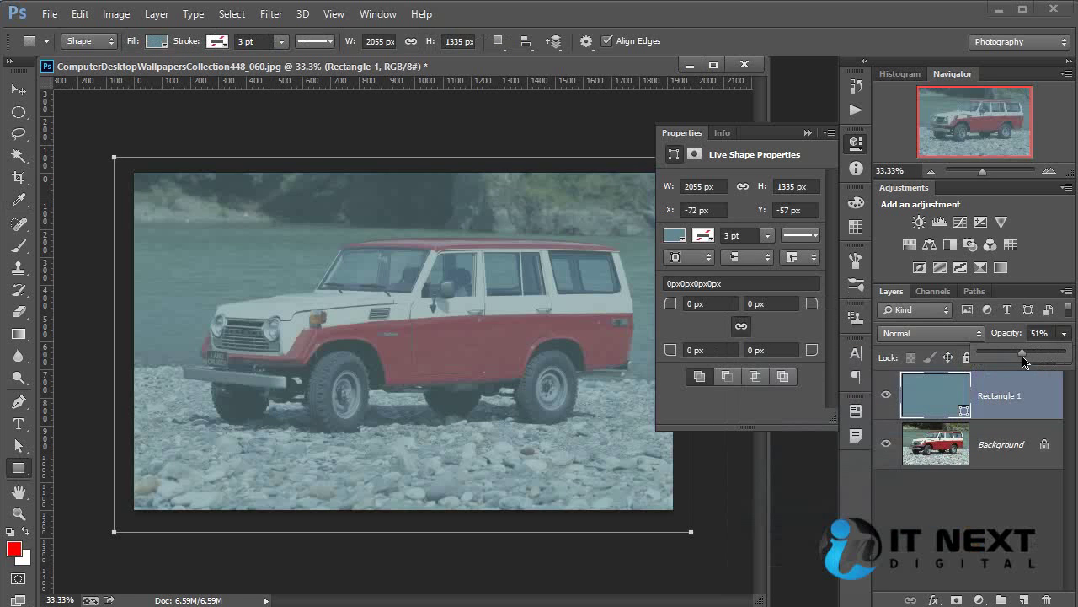
pyautogui.click(25, 90)
pyautogui.click(330, 144)
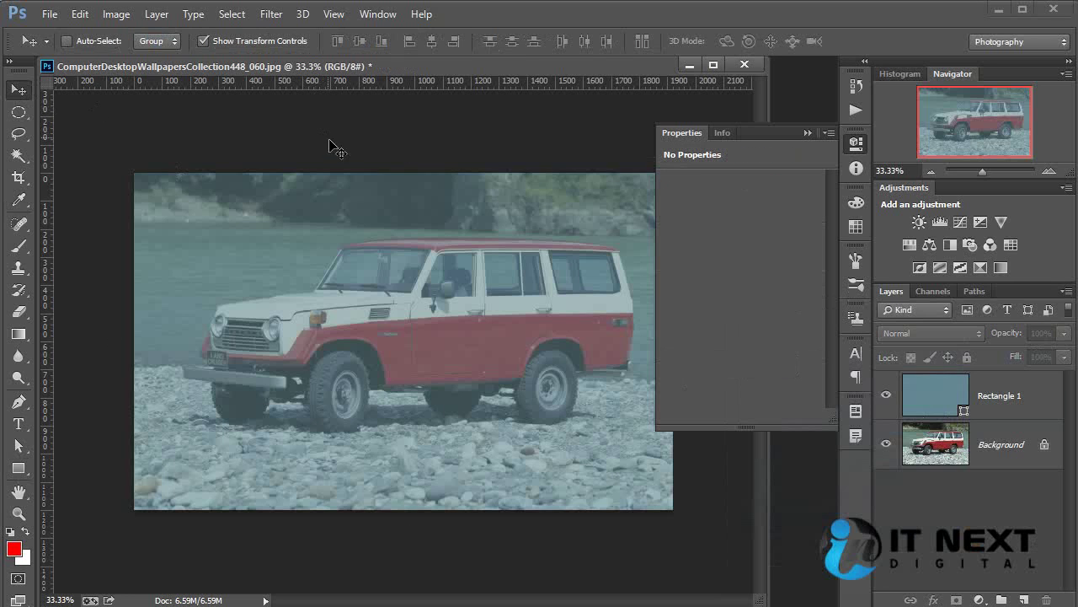
pyautogui.click(692, 133)
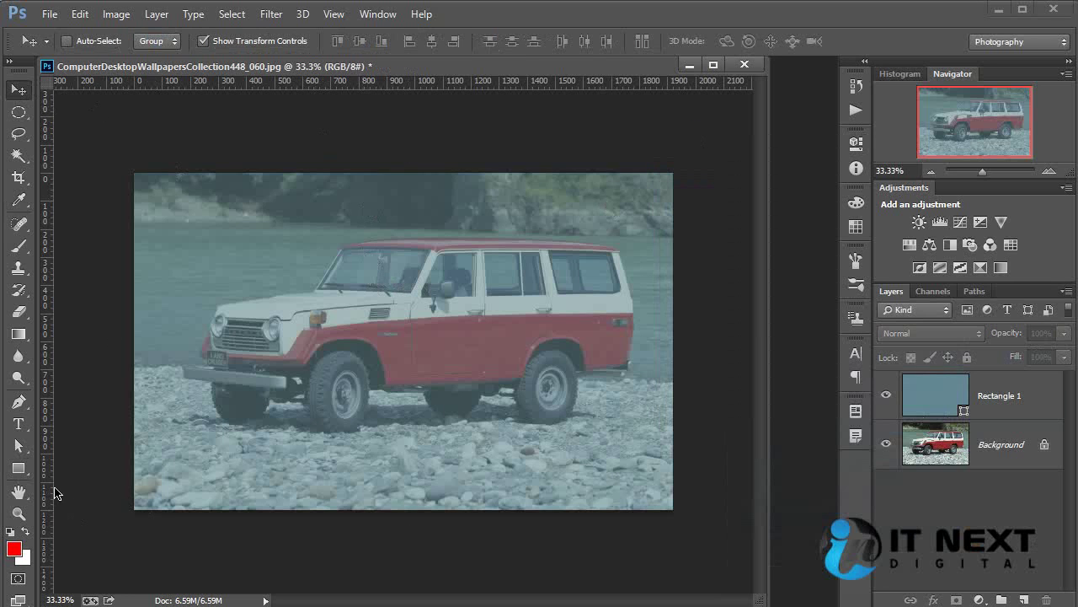
pyautogui.click(19, 469)
pyautogui.rightClick(18, 470)
pyautogui.click(65, 463)
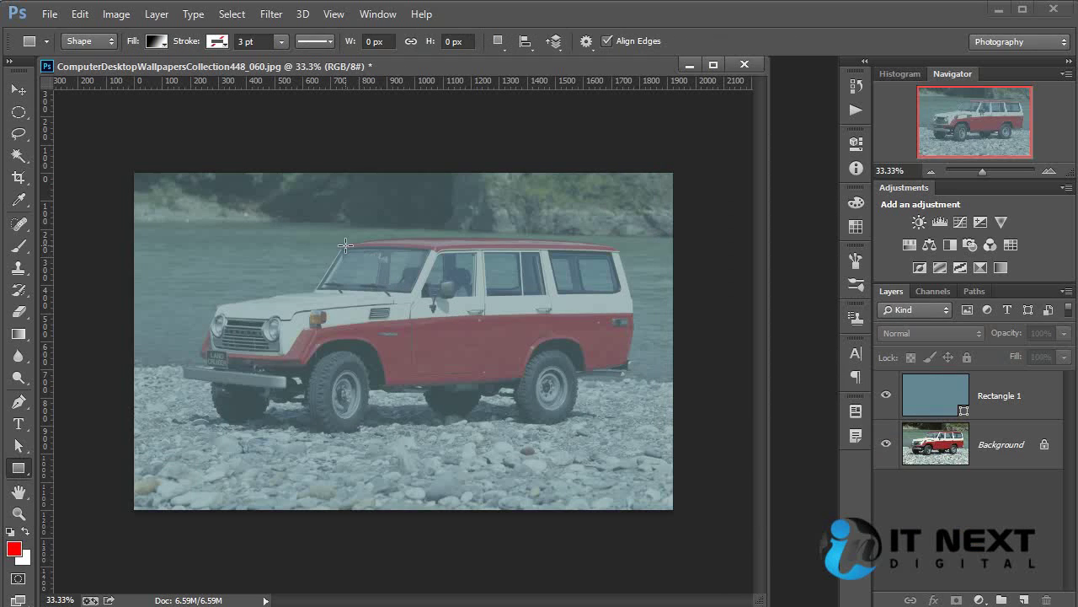
pyautogui.moveTo(317, 249); pyautogui.dragTo(471, 328)
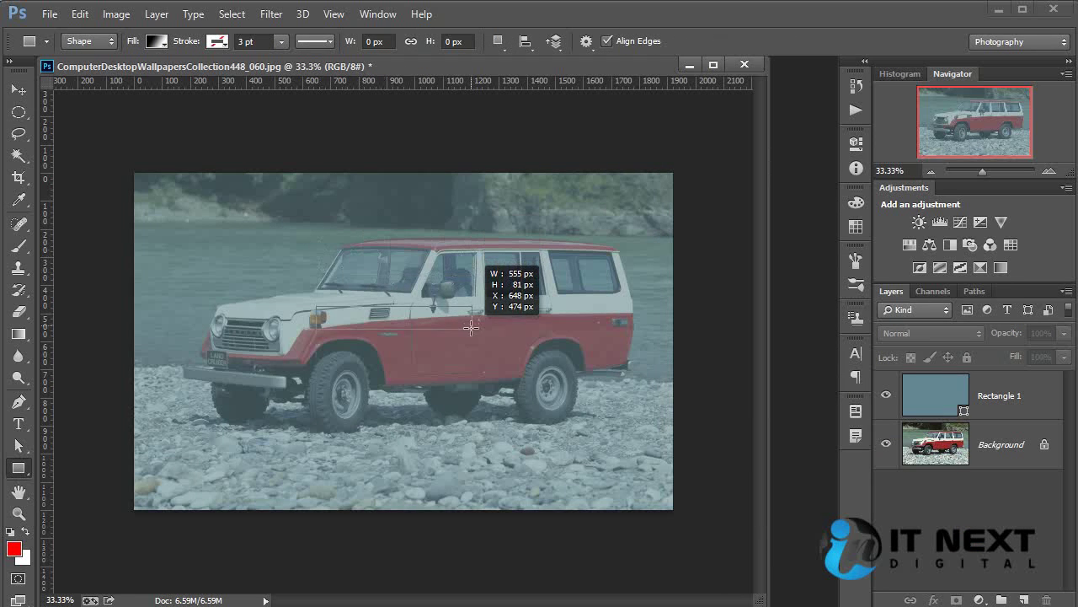
pyautogui.moveTo(471, 327); pyautogui.dragTo(462, 341)
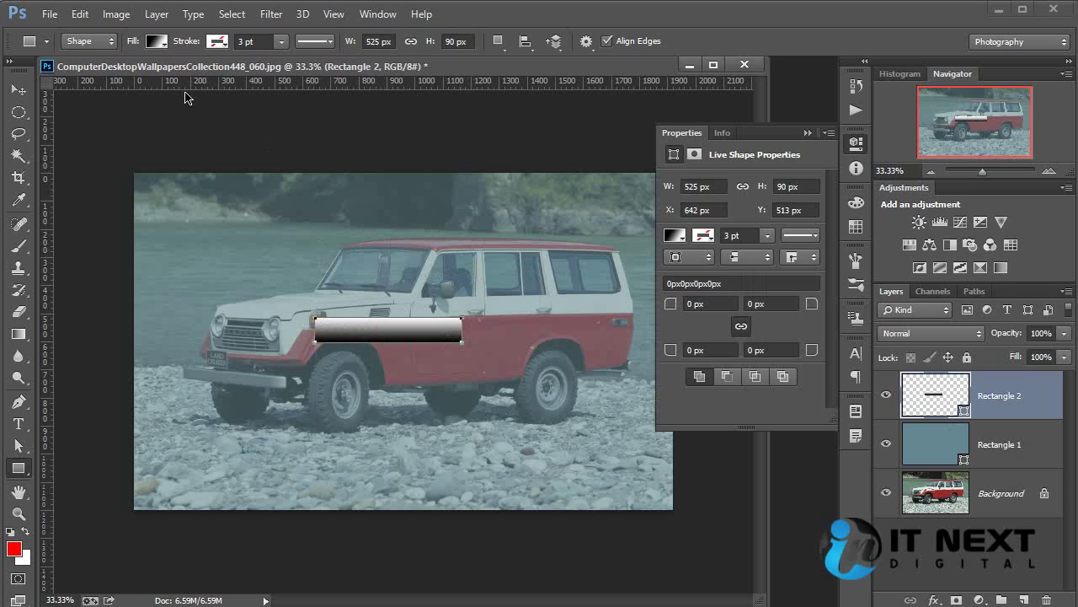
pyautogui.click(158, 44)
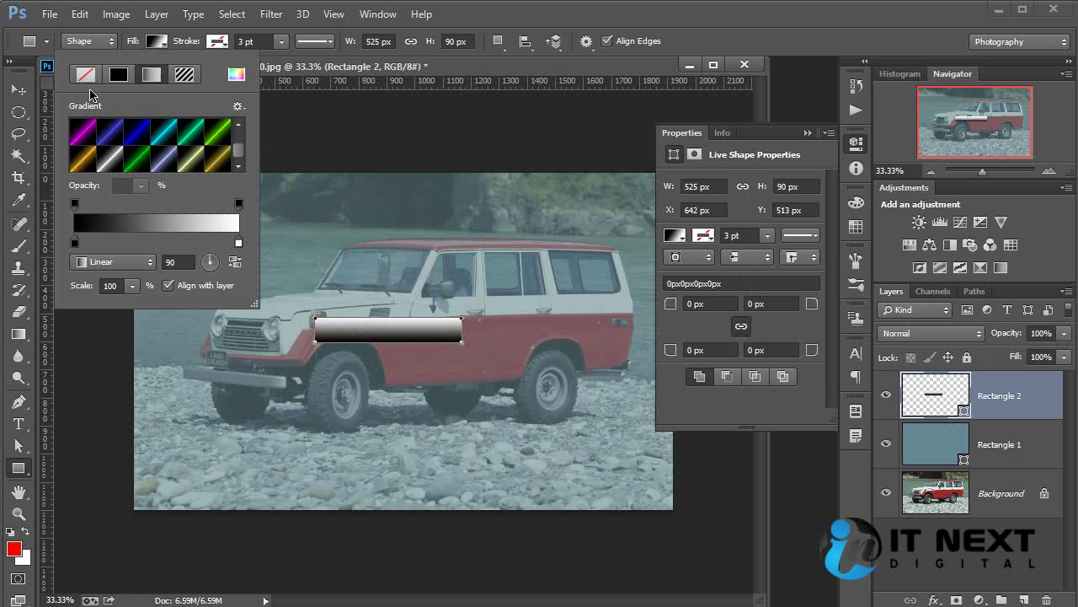
pyautogui.click(118, 76)
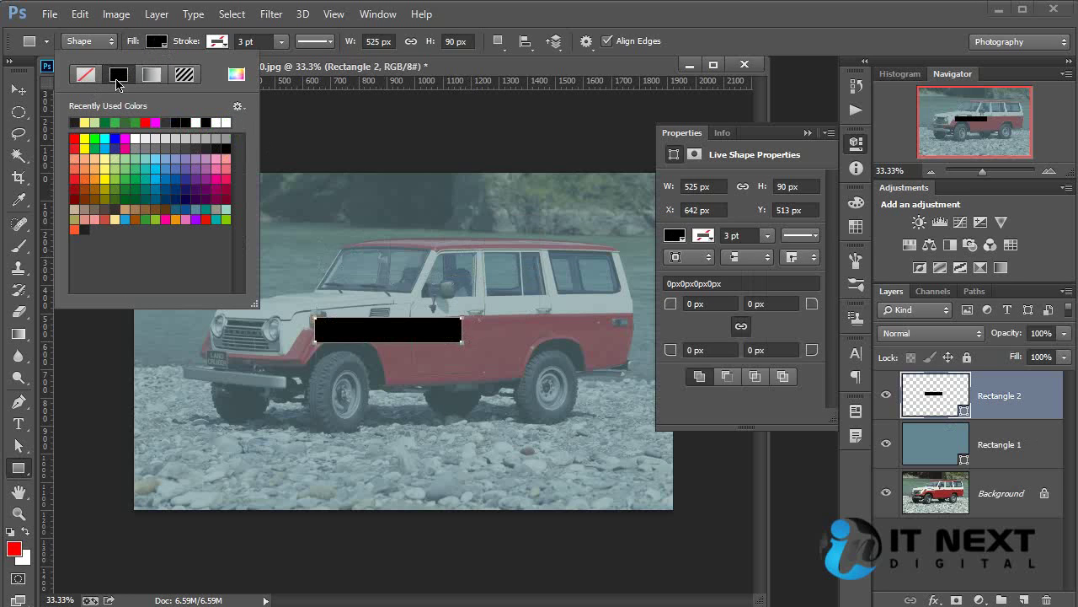
pyautogui.click(621, 67)
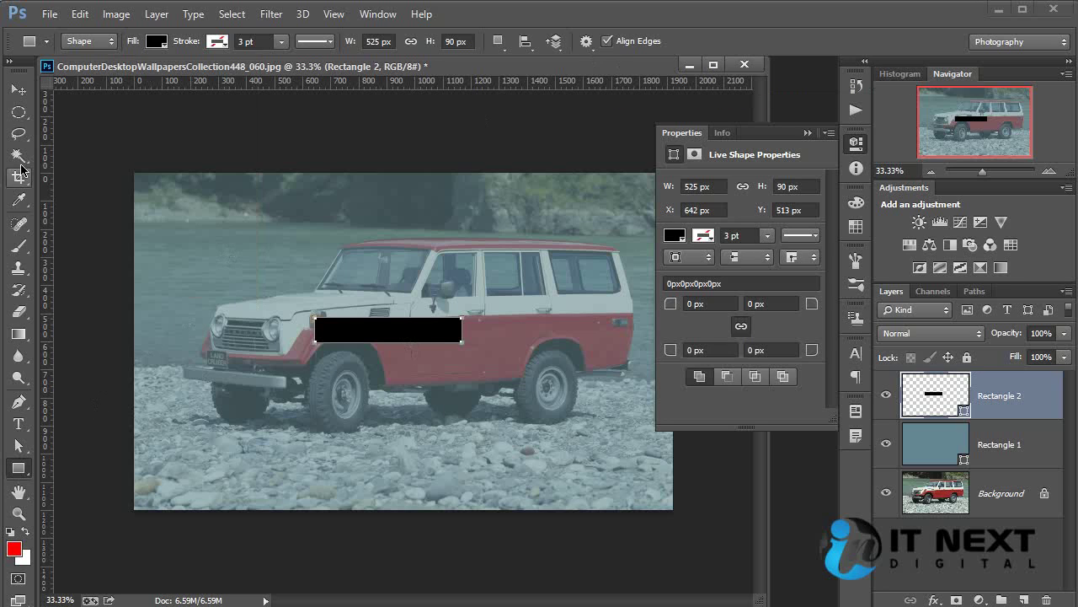
pyautogui.click(19, 89)
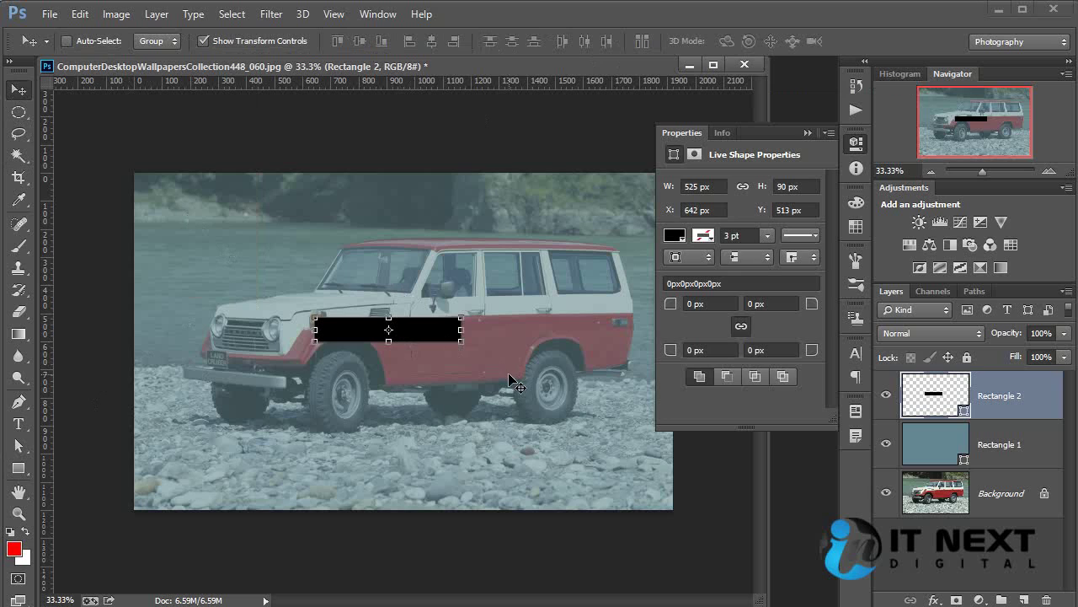
pyautogui.press('Delete')
pyautogui.click(18, 469)
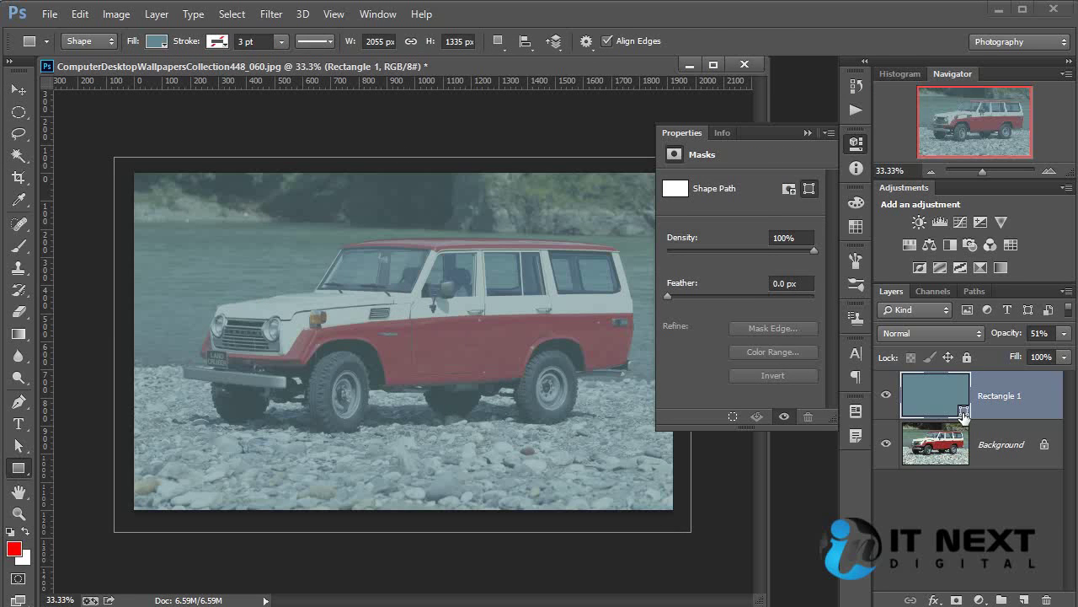
# Draw a white 519 × 141 px rectangle on the car and move it to 768, 333
pyautogui.moveTo(329, 250); pyautogui.dragTo(473, 288)
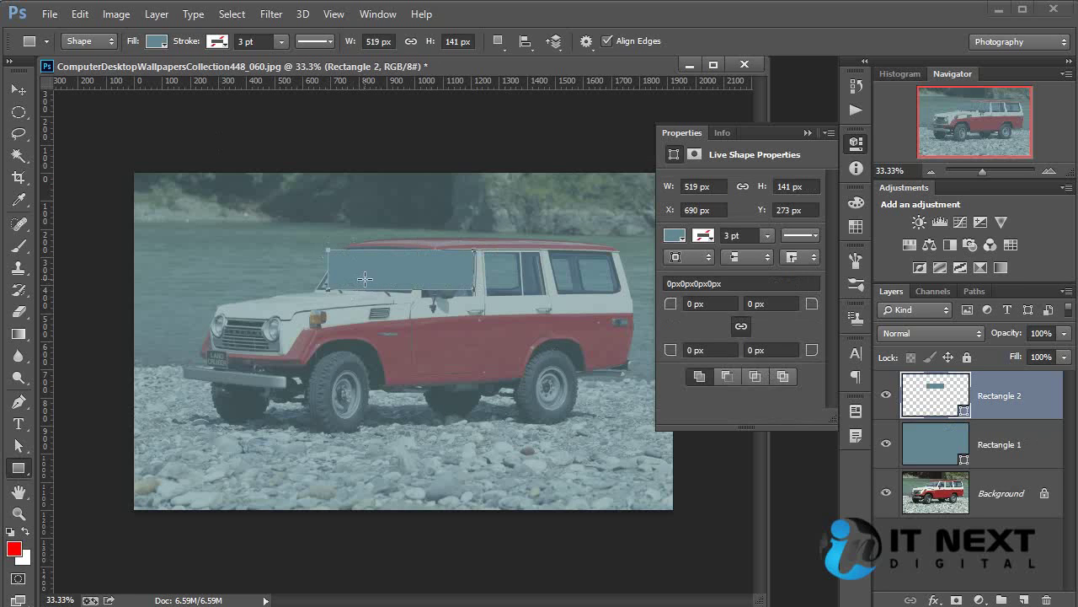
pyautogui.doubleClick(929, 398)
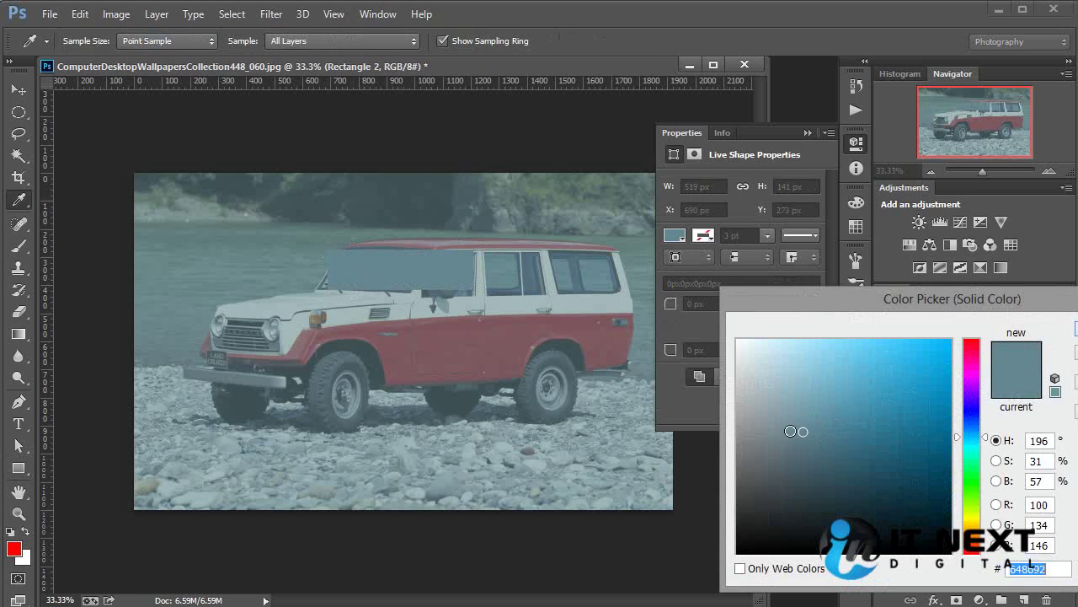
pyautogui.moveTo(754, 371); pyautogui.dragTo(736, 339)
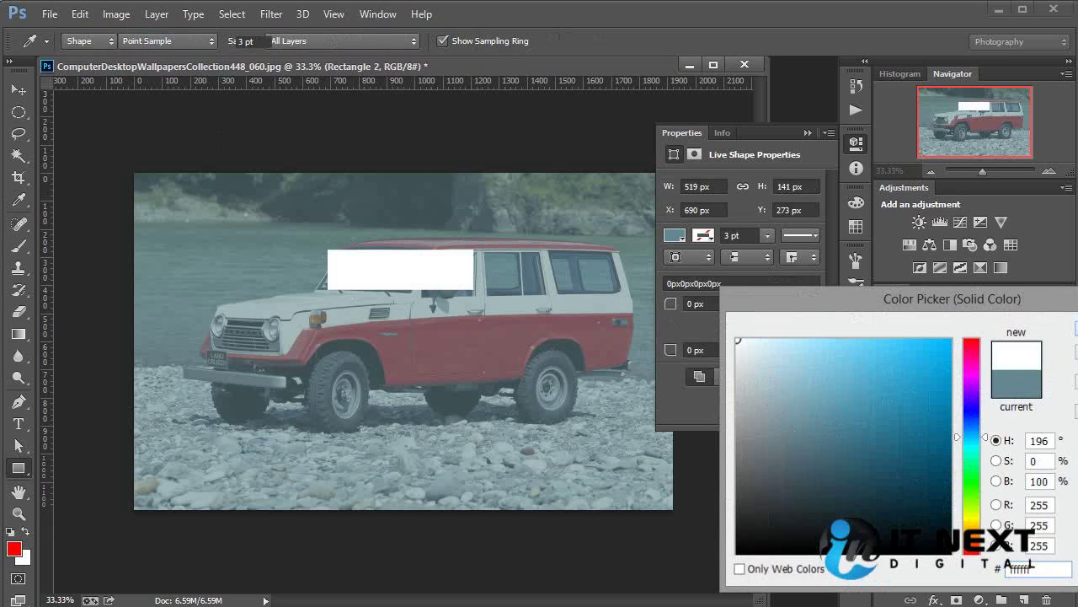
pyautogui.press('Return')
pyautogui.click(19, 91)
pyautogui.moveTo(427, 268); pyautogui.dragTo(448, 283)
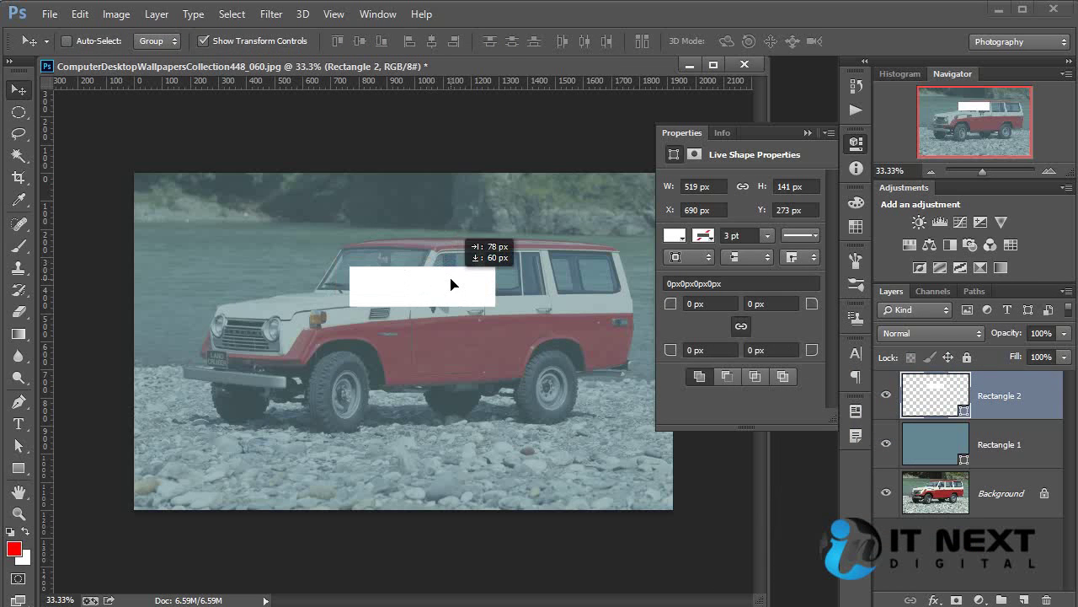
# Type 'more info' as a text layer inside the white rectangle
pyautogui.press('t')
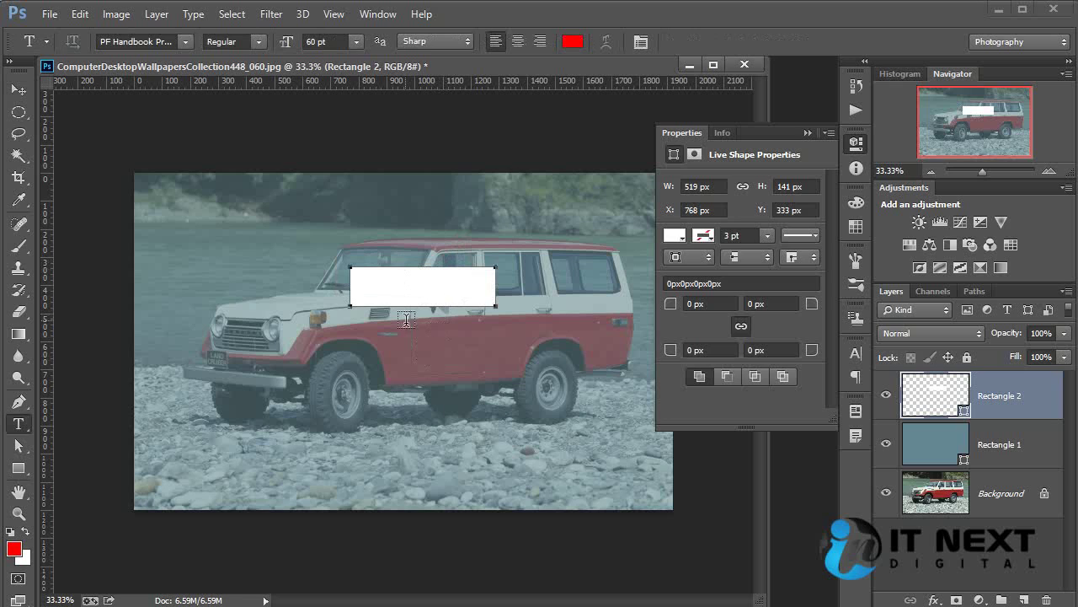
pyautogui.click(400, 291)
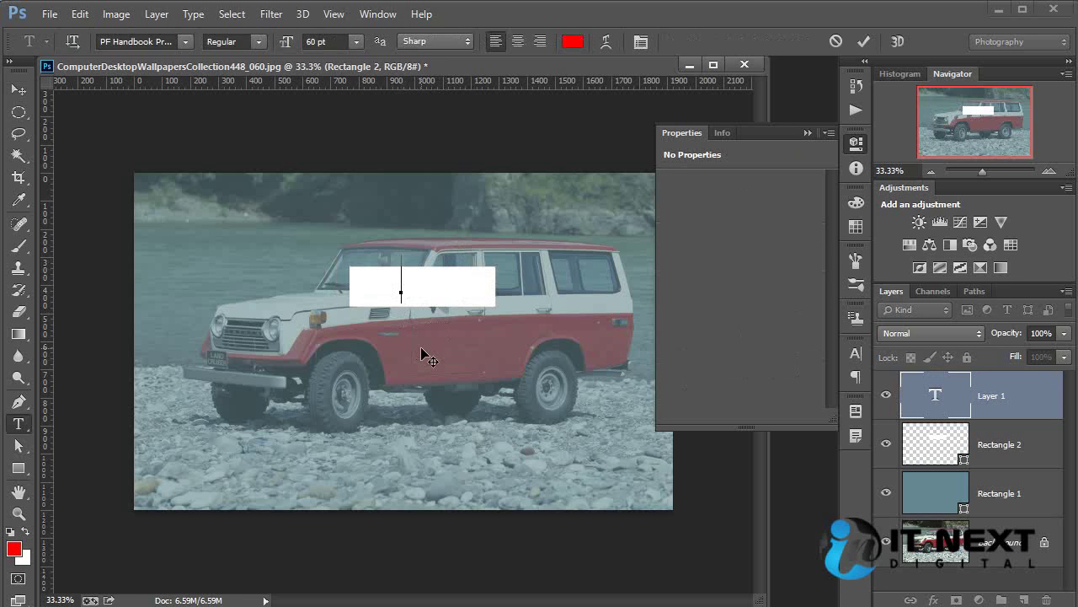
pyautogui.write('sub')
pyautogui.press('BackSpace')
pyautogui.press('BackSpace')
pyautogui.press('BackSpace')
pyautogui.write('mo')
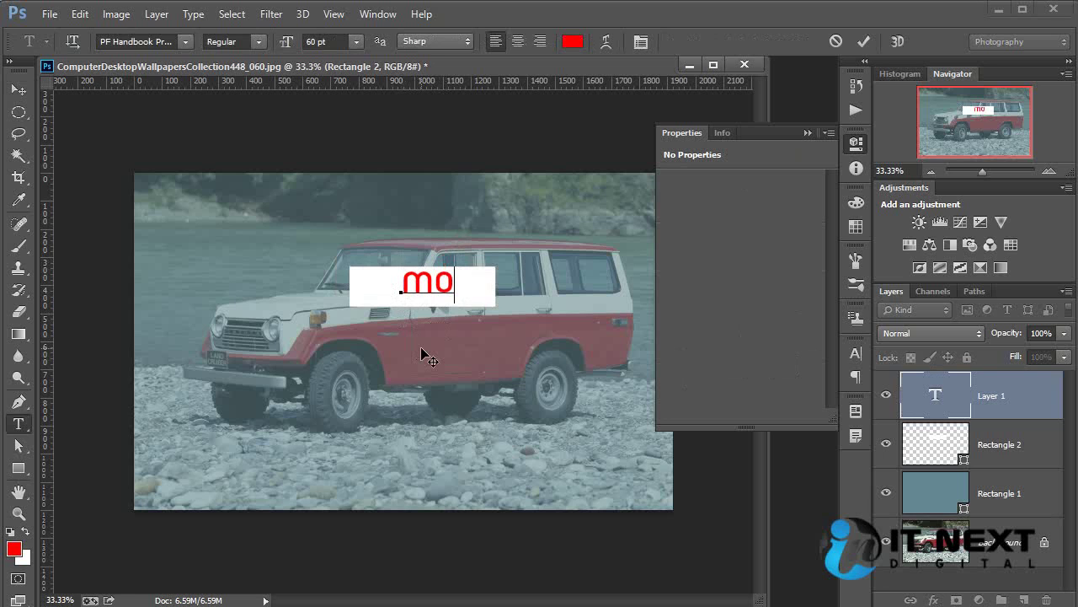
pyautogui.write('re info')
# Shrink the caption to 26 pt and centre it inside the white box
pyautogui.hotkey('ctrl', 'a')
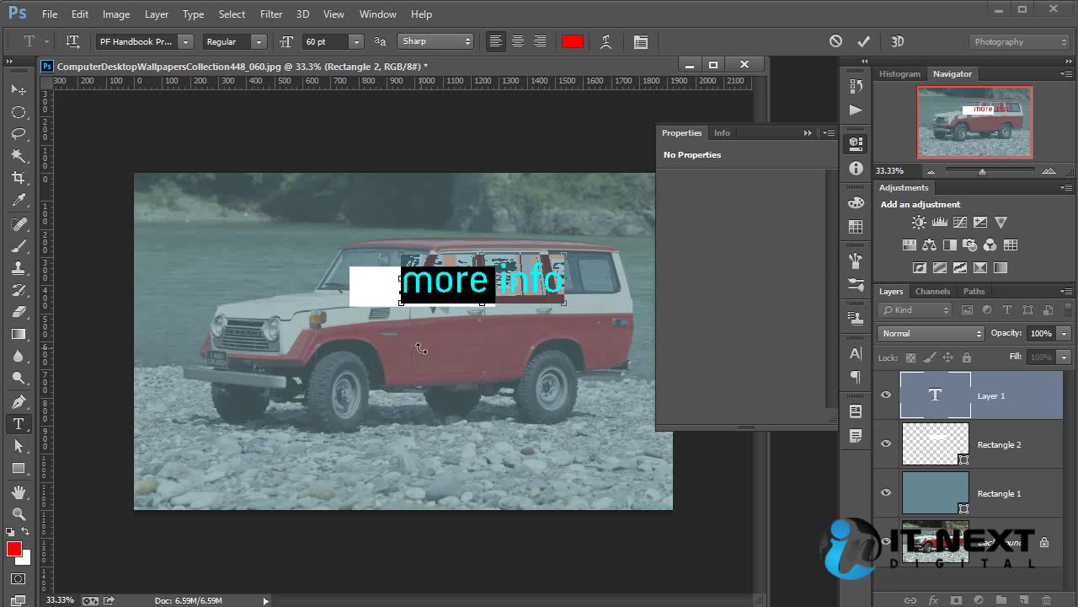
pyautogui.hotkey('ctrl', 'shift', ',')
pyautogui.hotkey('ctrl', 'shift', ',')
pyautogui.hotkey('ctrl', 'shift', ',')
pyautogui.hotkey('ctrl', 'shift', ',')
pyautogui.hotkey('ctrl', 'shift', ',')
pyautogui.hotkey('ctrl', 'shift', ',')
pyautogui.hotkey('ctrl', 'shift', ',')
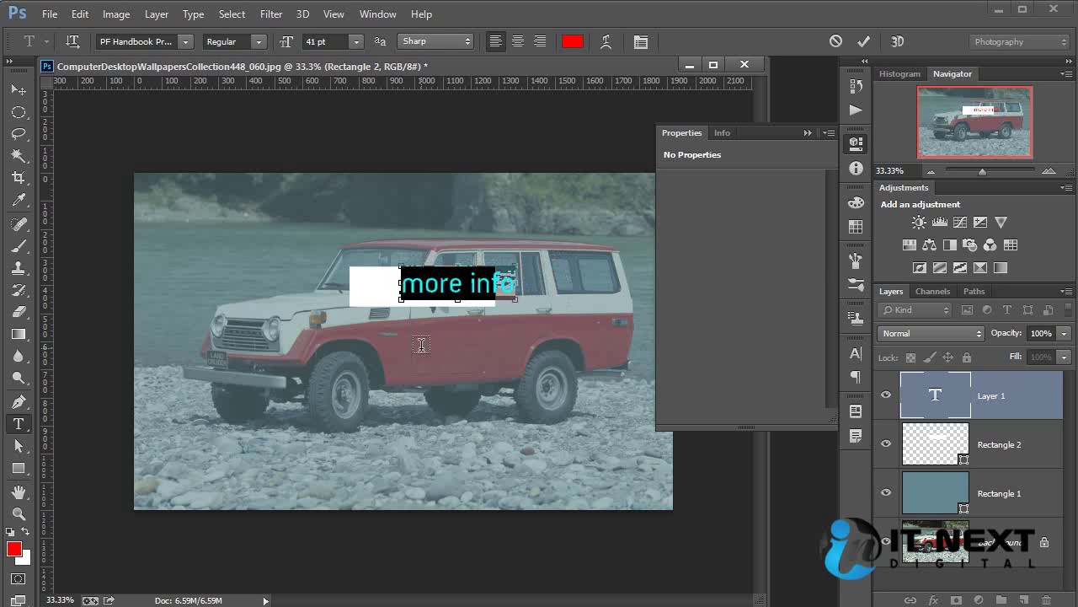
pyautogui.hotkey('ctrl', 'shift', ',')
pyautogui.hotkey('ctrl', 'shift', ',')
pyautogui.hotkey('ctrl', 'shift', ',')
pyautogui.hotkey('ctrl', 'shift', ',')
pyautogui.hotkey('ctrl', 'shift', ',')
pyautogui.hotkey('ctrl', 'shift', ',')
pyautogui.click(18, 88)
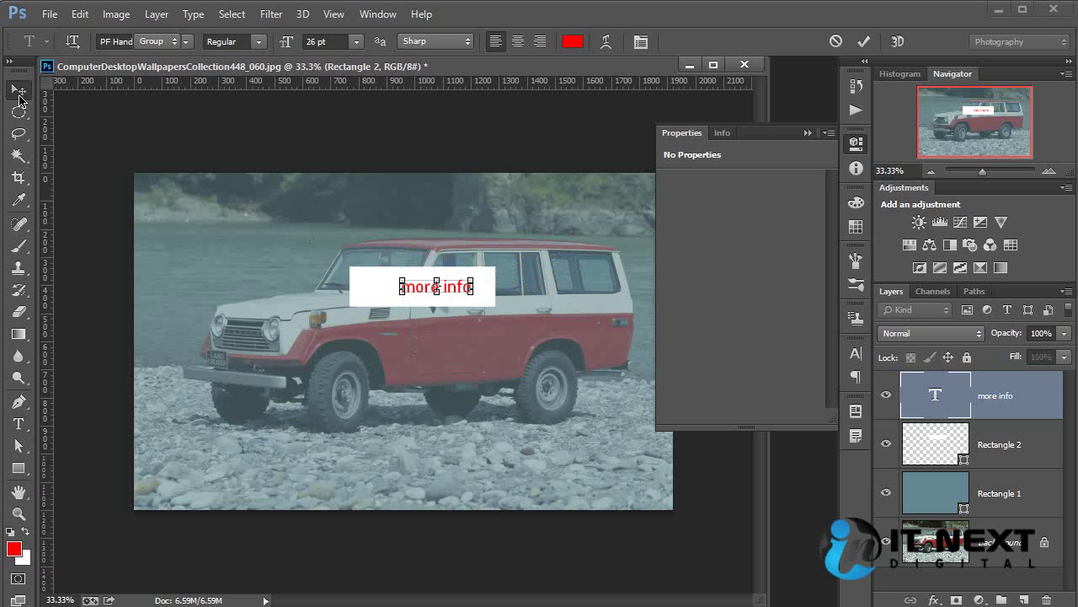
pyautogui.moveTo(457, 289)
pyautogui.mouseDown()
pyautogui.moveTo(439, 289)
pyautogui.moveTo(452, 349)
pyautogui.mouseUp()
# Move the button lower on the car and set the white box to 50% opacity
pyautogui.keyDown('ctrl'); pyautogui.keyDown('shift'); pyautogui.click(489, 299); pyautogui.keyUp('shift'); pyautogui.keyUp('ctrl')
pyautogui.click(689, 506)
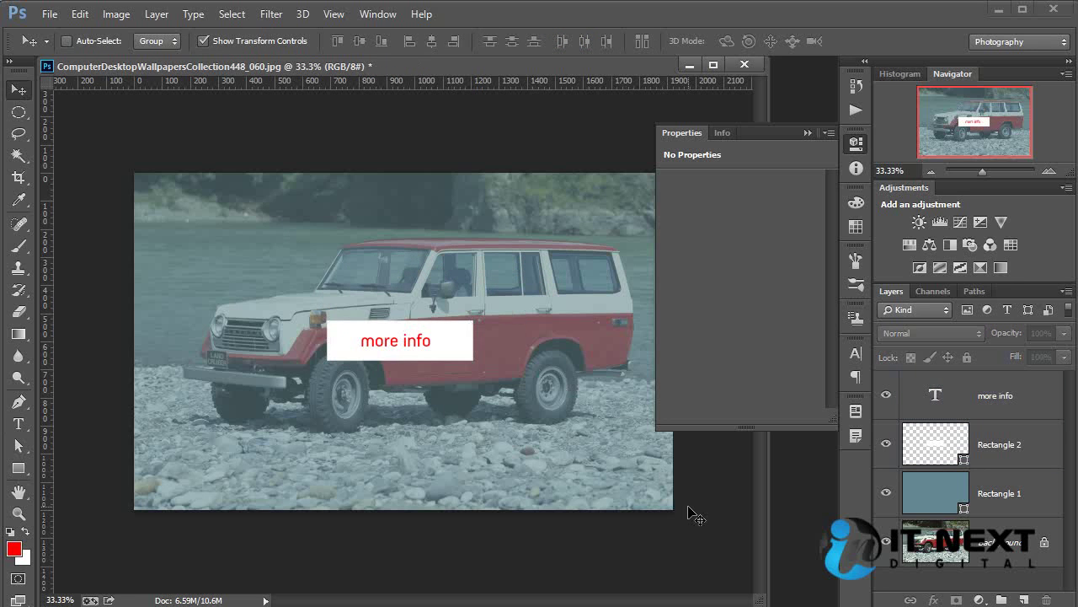
pyautogui.click(696, 135)
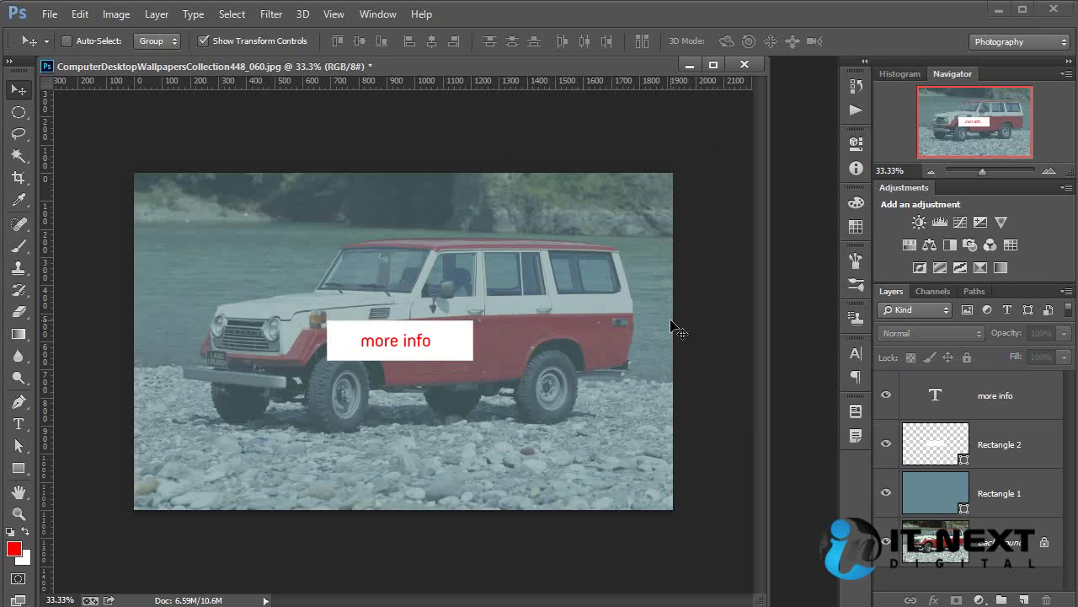
pyautogui.keyDown('ctrl'); pyautogui.click(456, 347); pyautogui.keyUp('ctrl')
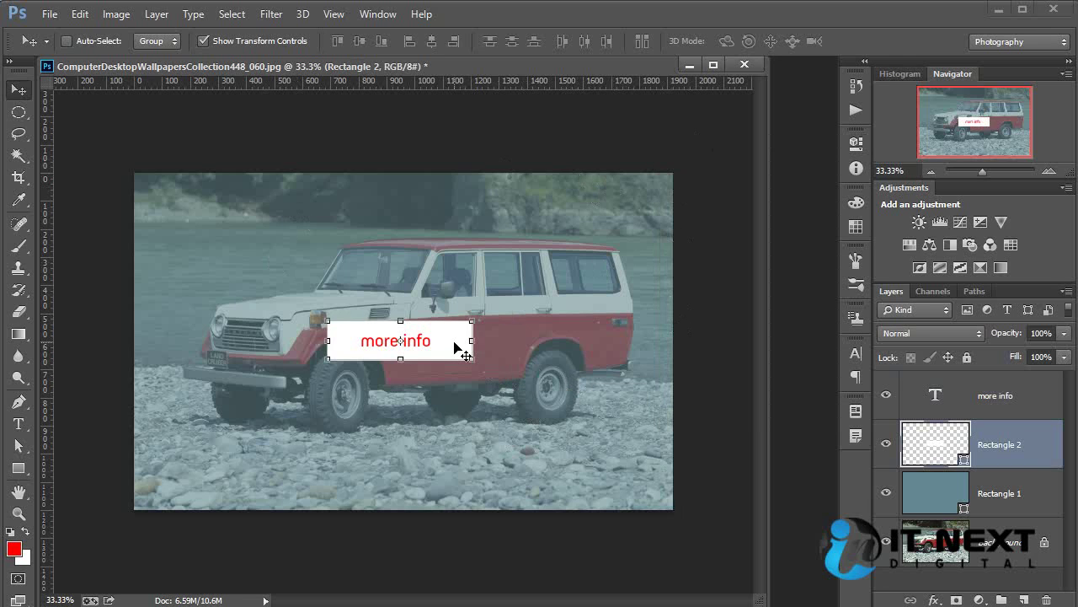
pyautogui.press('5')
pyautogui.keyDown('ctrl'); pyautogui.click(708, 377); pyautogui.keyUp('ctrl')
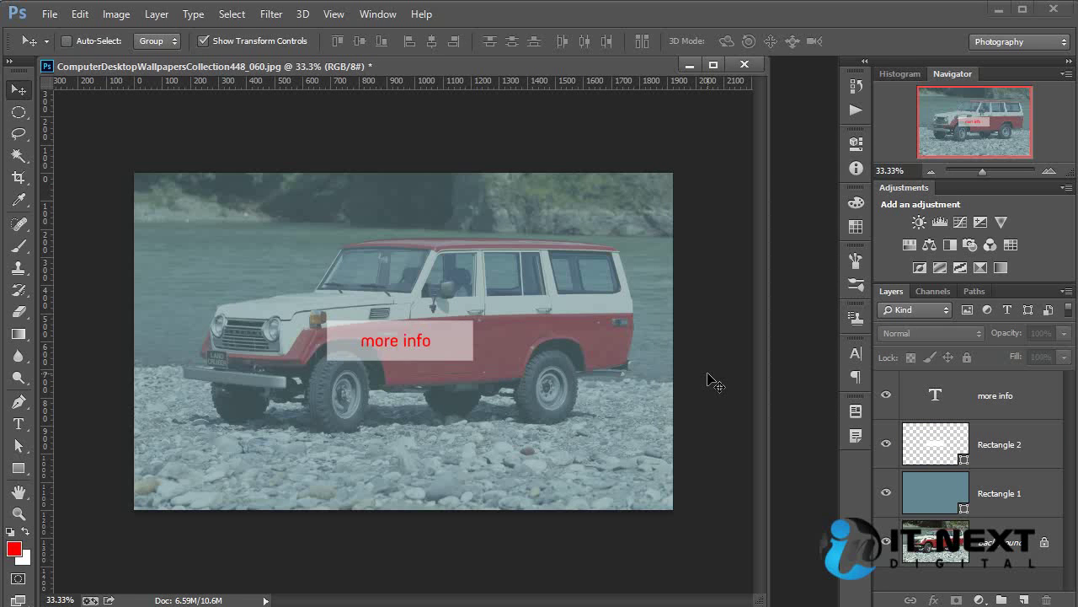
# Change the 'more info' text colour to dark grey #333333
pyautogui.keyDown('ctrl'); pyautogui.click(410, 352); pyautogui.keyUp('ctrl')
pyautogui.press('t')
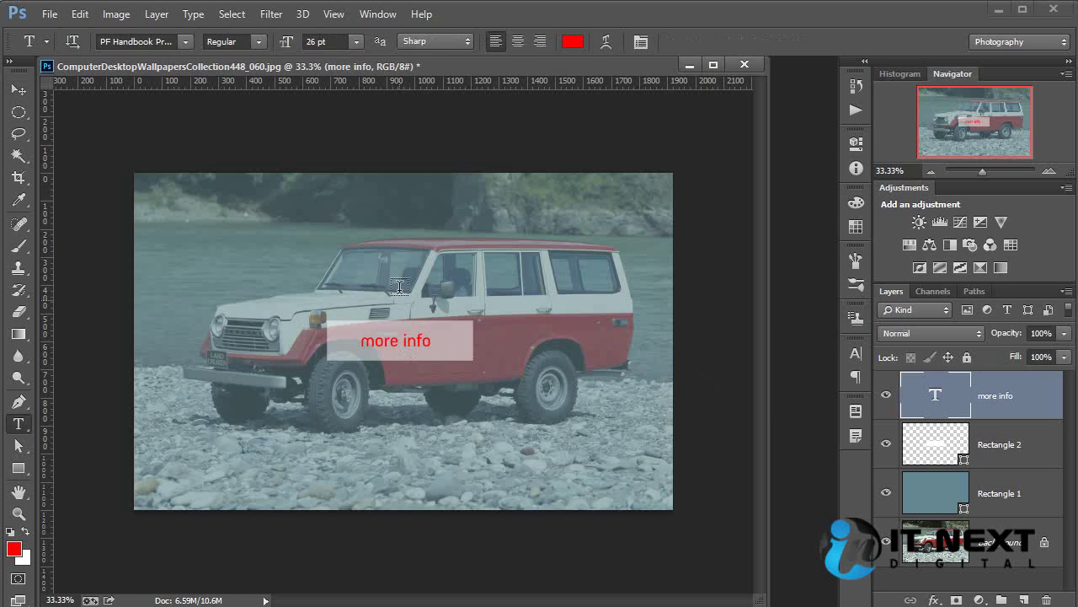
pyautogui.click(573, 42)
pyautogui.click(740, 568)
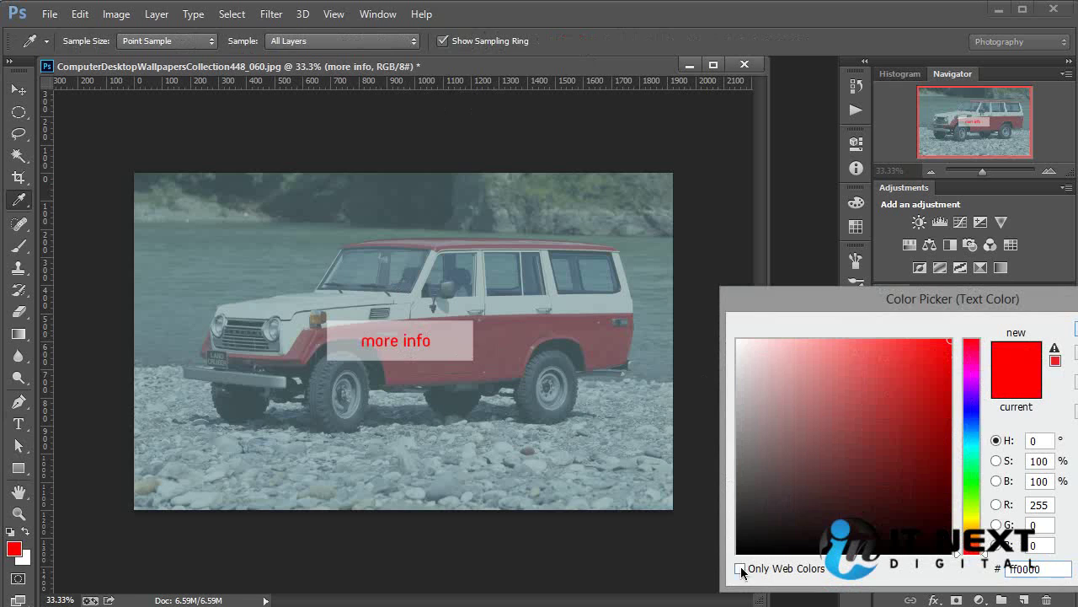
pyautogui.click(734, 491)
pyautogui.click(738, 505)
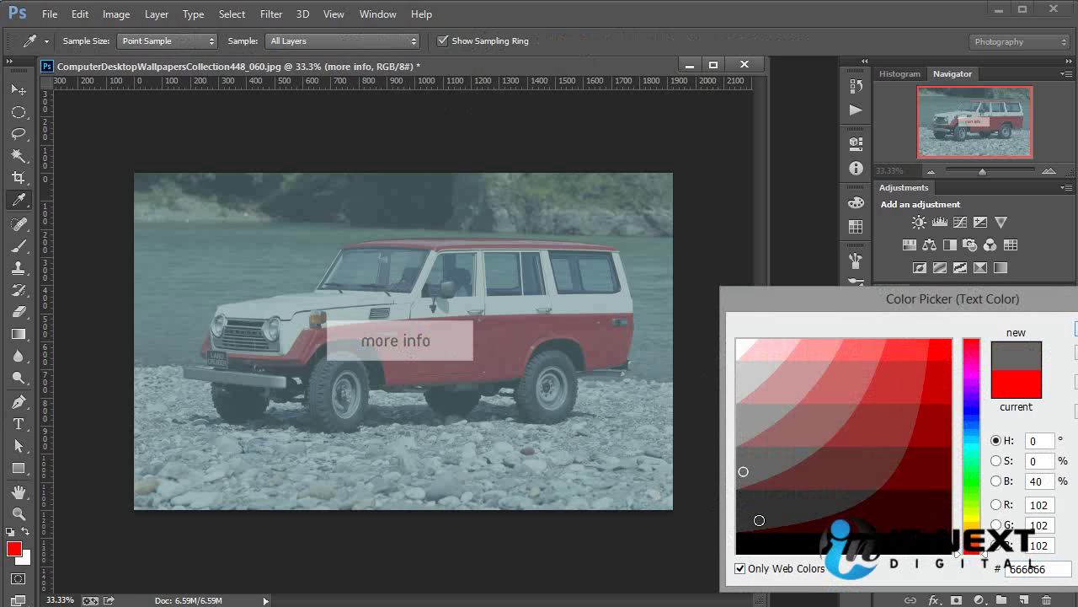
pyautogui.moveTo(757, 487); pyautogui.dragTo(725, 478)
pyautogui.click(788, 507)
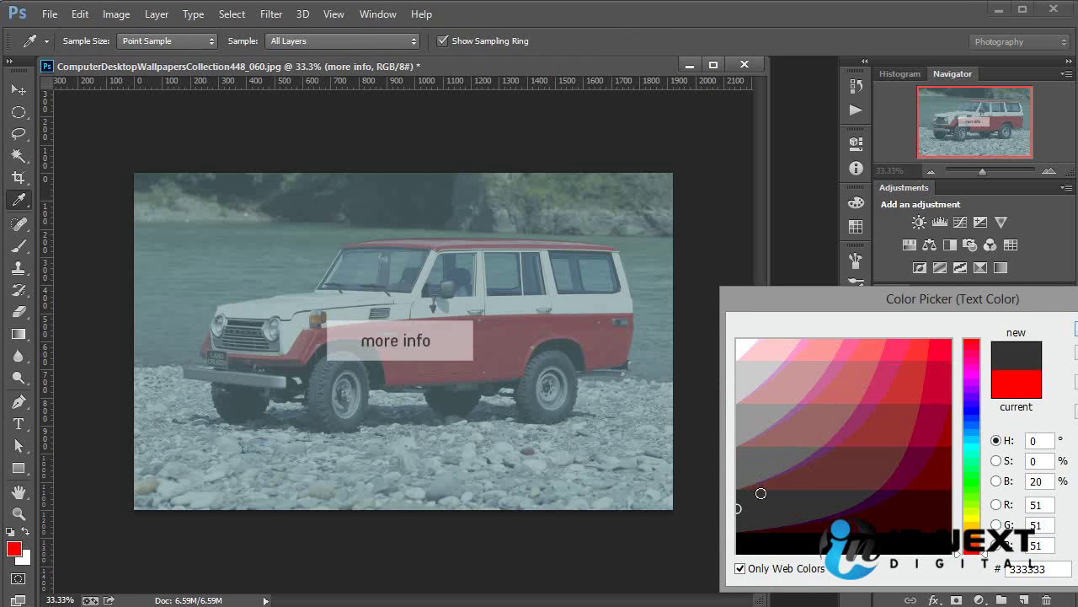
pyautogui.press('Return')
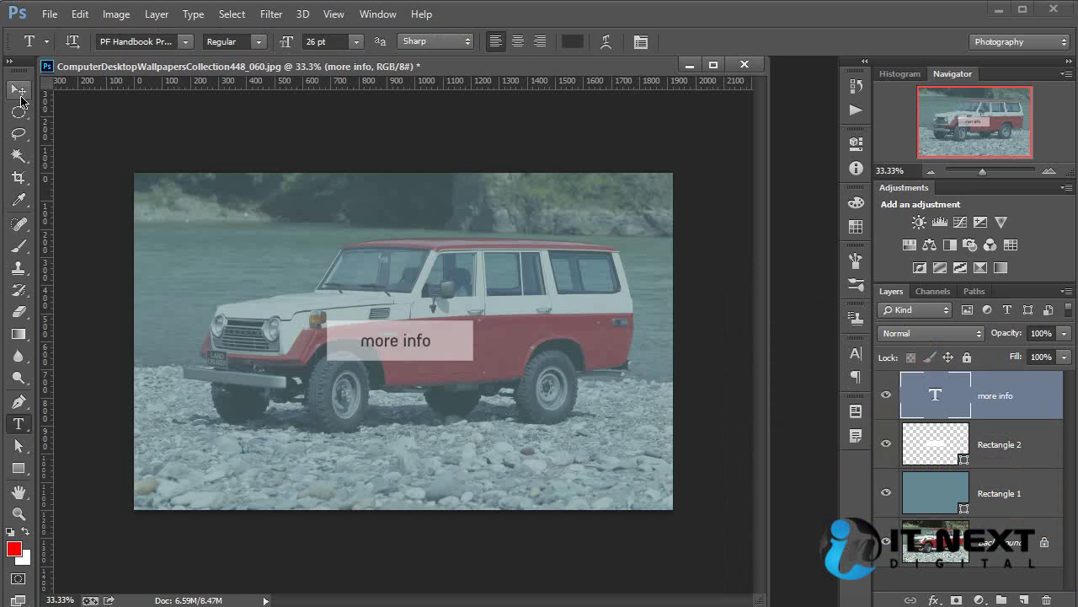
# Deselect the text, then undo an accidental duplicate of the translucent box
pyautogui.click(19, 90)
pyautogui.click(714, 378)
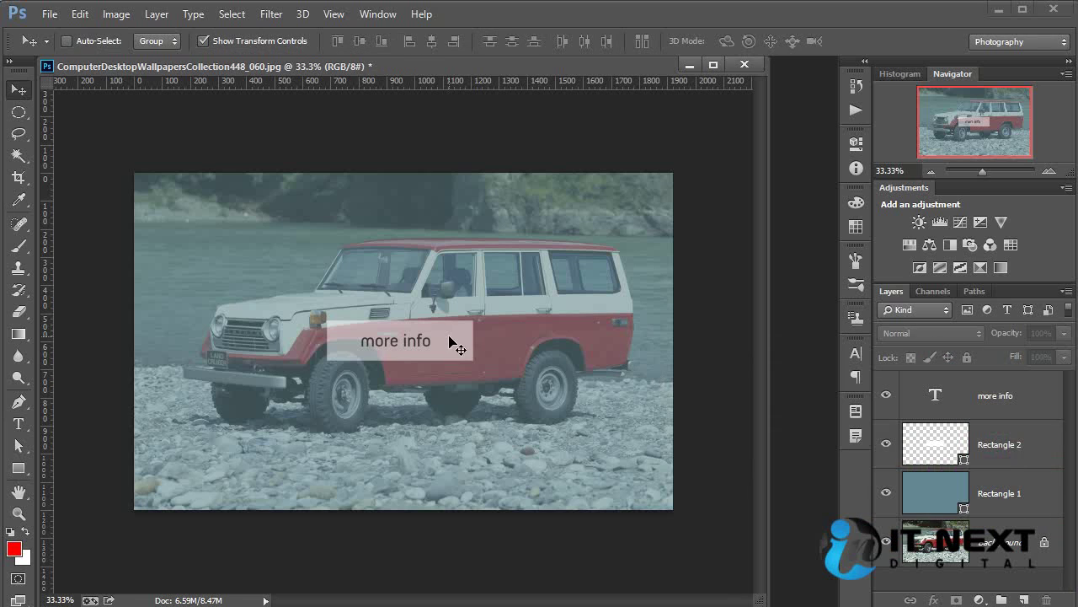
pyautogui.moveTo(453, 337); pyautogui.dragTo(455, 430)
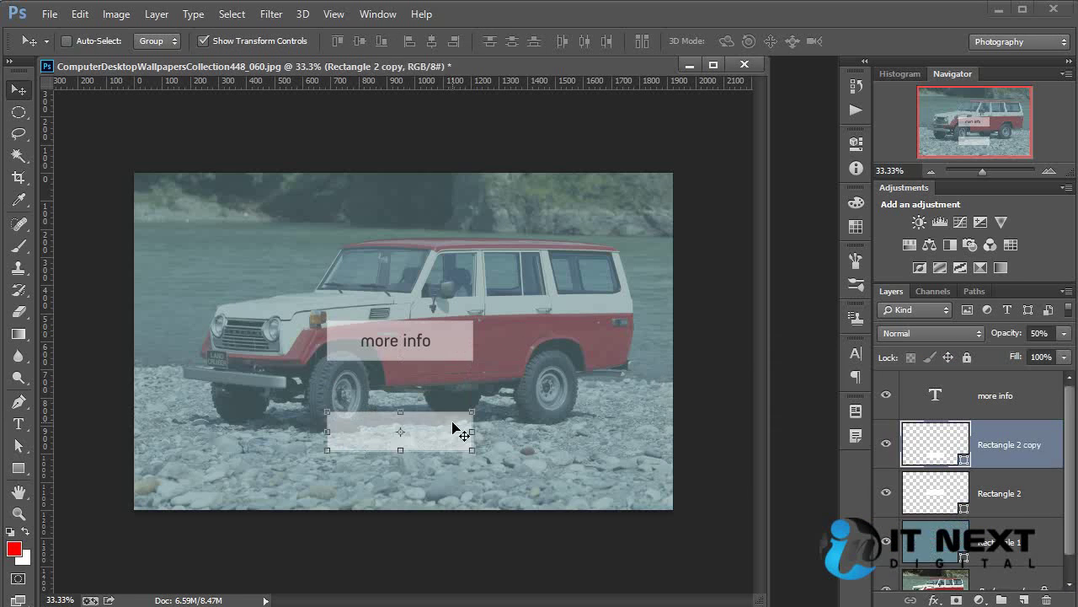
pyautogui.hotkey('ctrl', 'z')
# Switch to the Rounded Rectangle tool and set its corner radius to 5 px
pyautogui.click(18, 469)
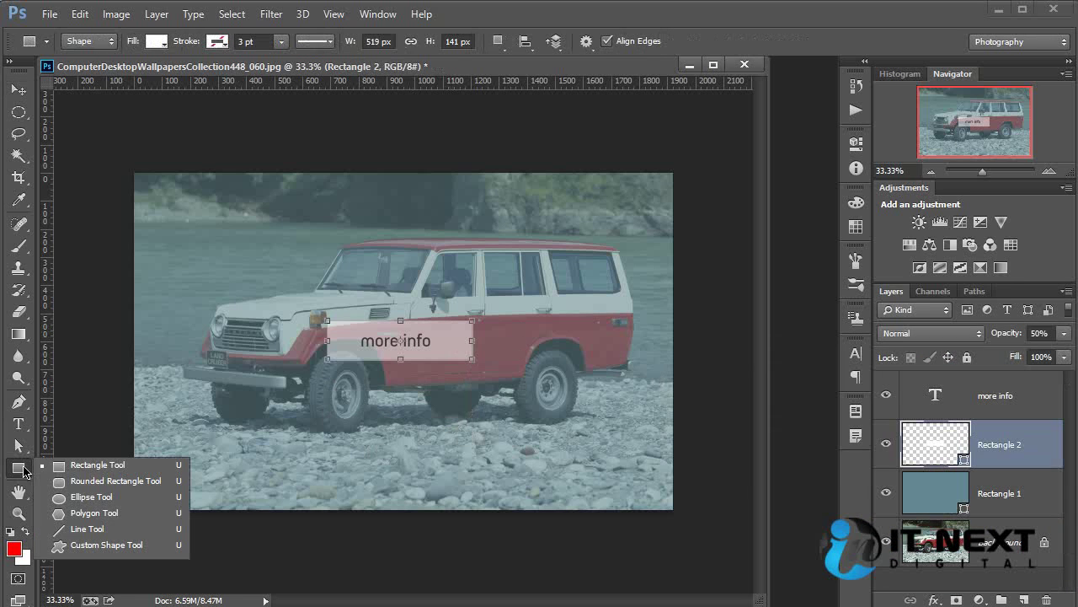
pyautogui.click(116, 481)
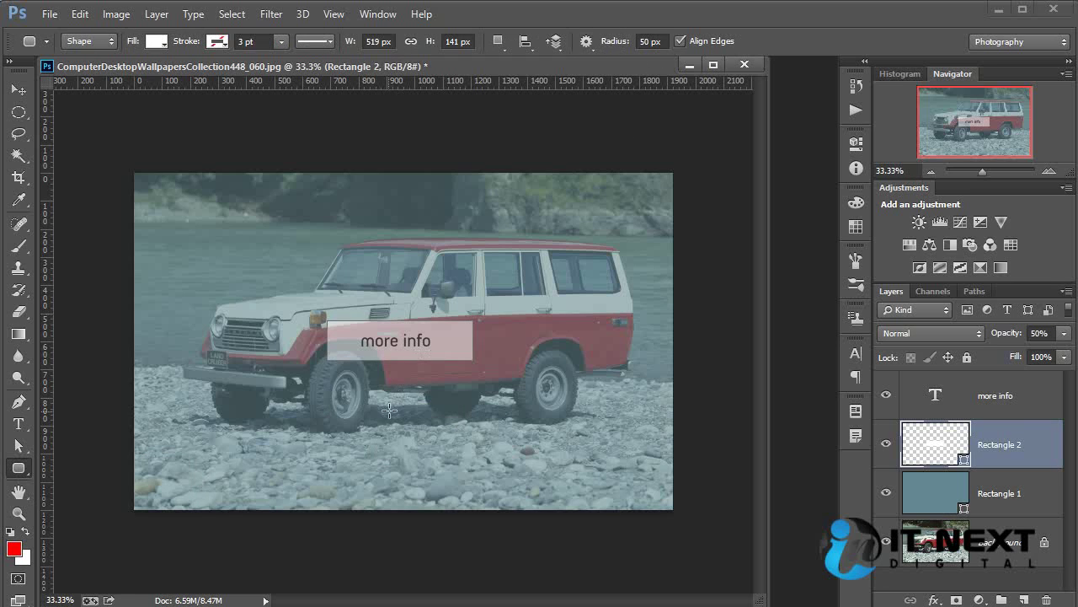
pyautogui.press('v')
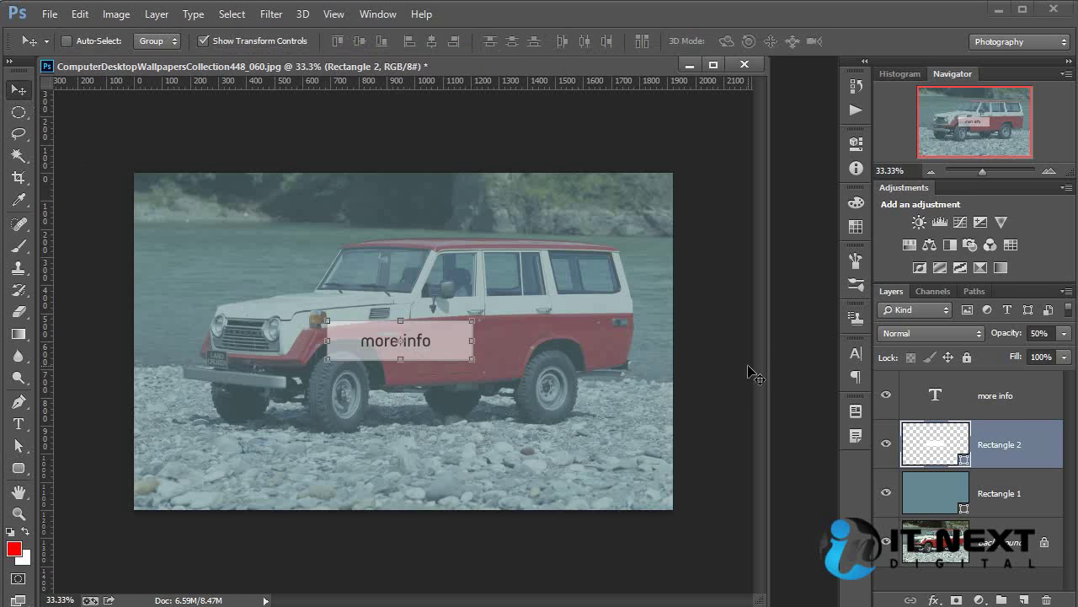
pyautogui.keyDown('ctrl'); pyautogui.click(747, 373); pyautogui.keyUp('ctrl')
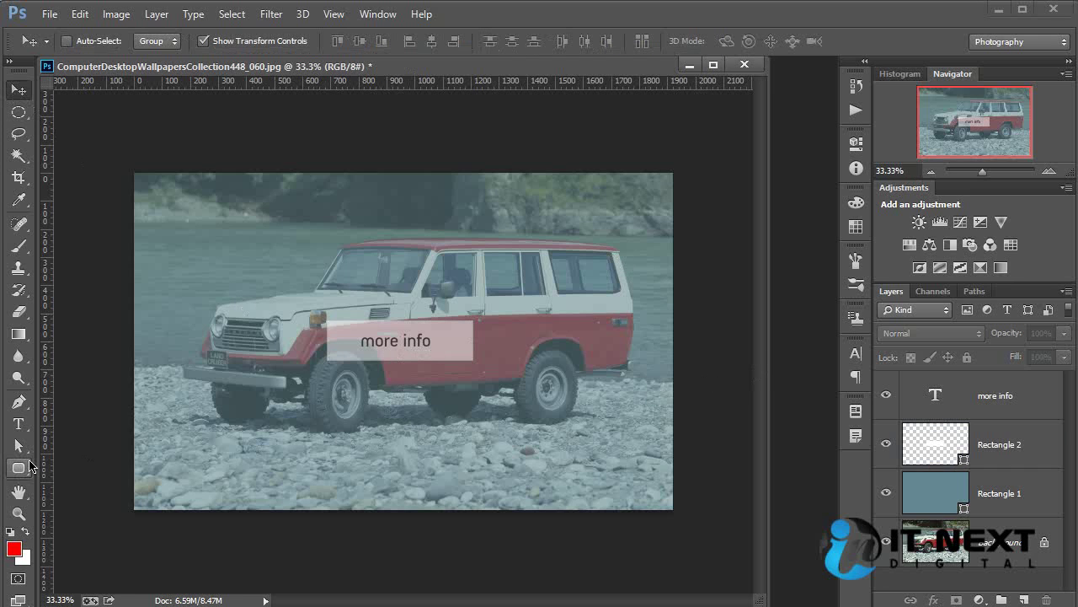
pyautogui.click(20, 469)
pyautogui.click(653, 40)
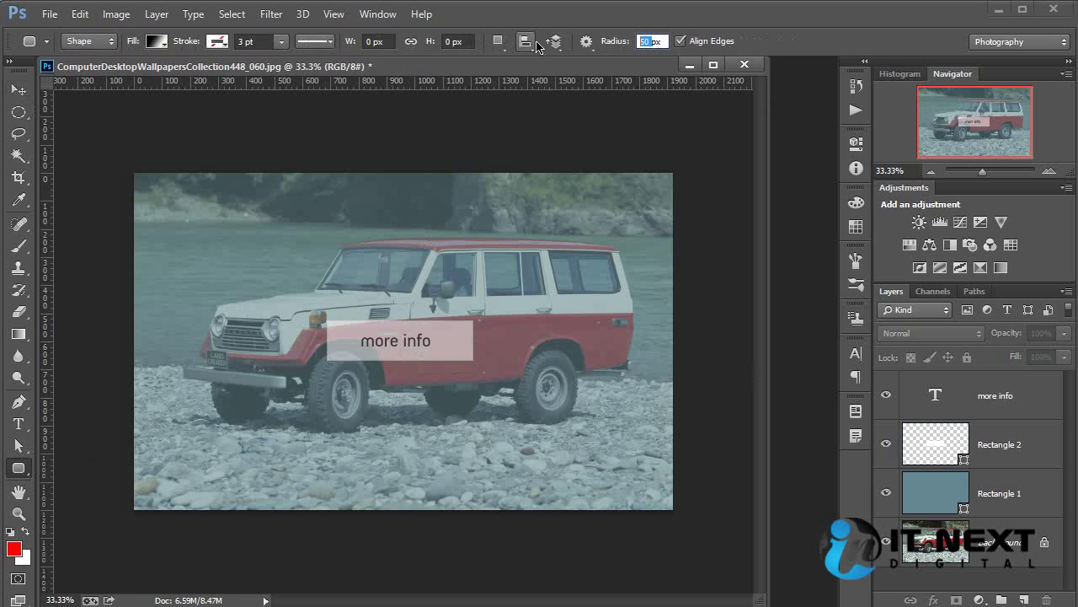
# Cancel the rounded rectangle size settings and switch to the plain Rectangle tool
pyautogui.click(334, 388)
pyautogui.moveTo(846, 233); pyautogui.dragTo(683, 183)
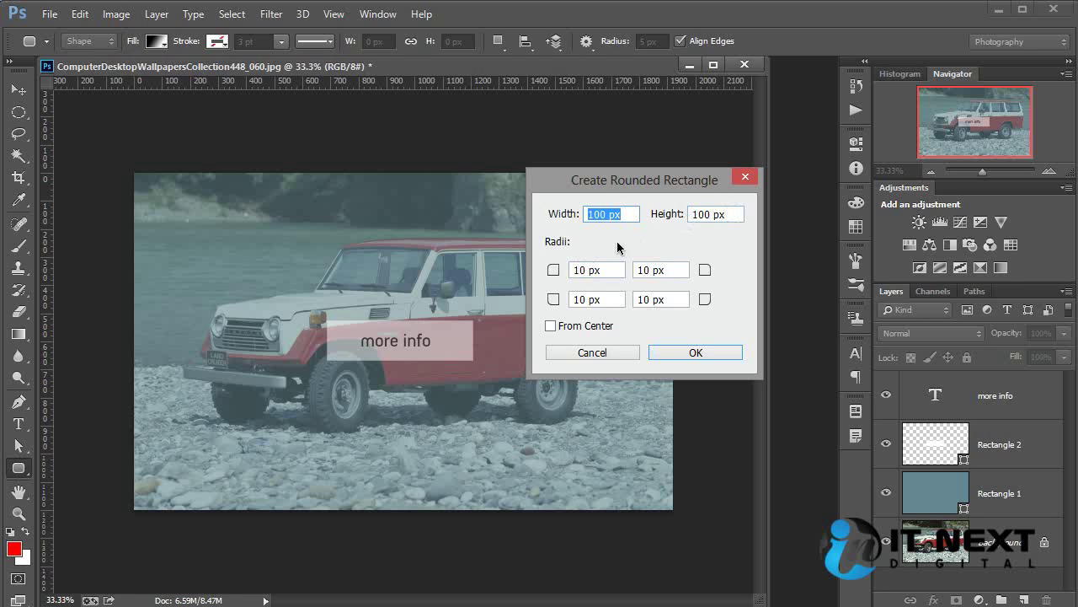
pyautogui.click(608, 351)
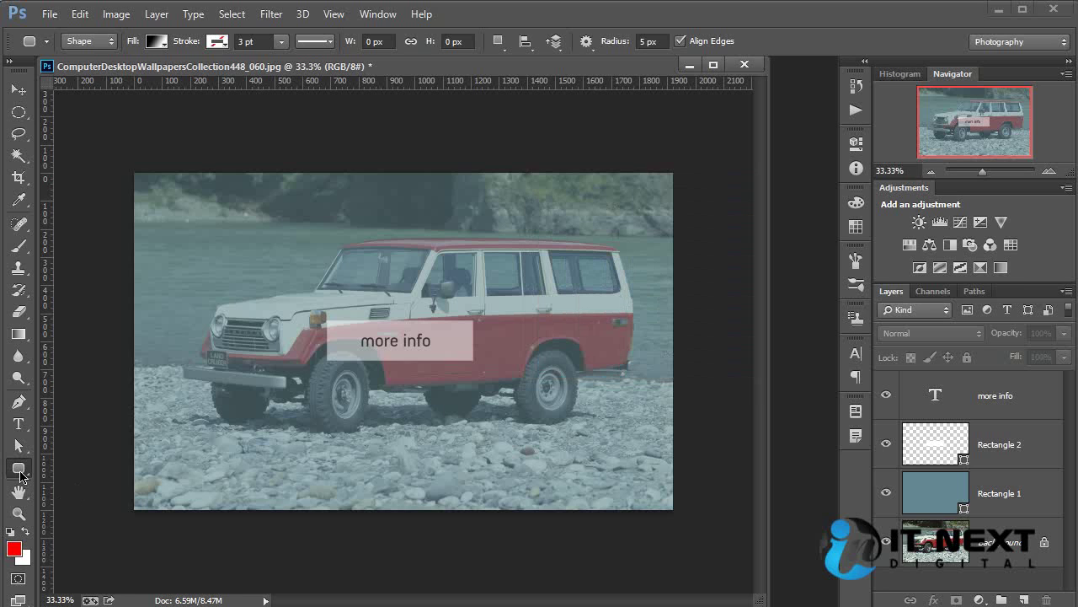
pyautogui.rightClick(20, 477)
pyautogui.click(56, 468)
# Create a 280 × 50 px rectangle, then undo it as misplaced
pyautogui.click(326, 433)
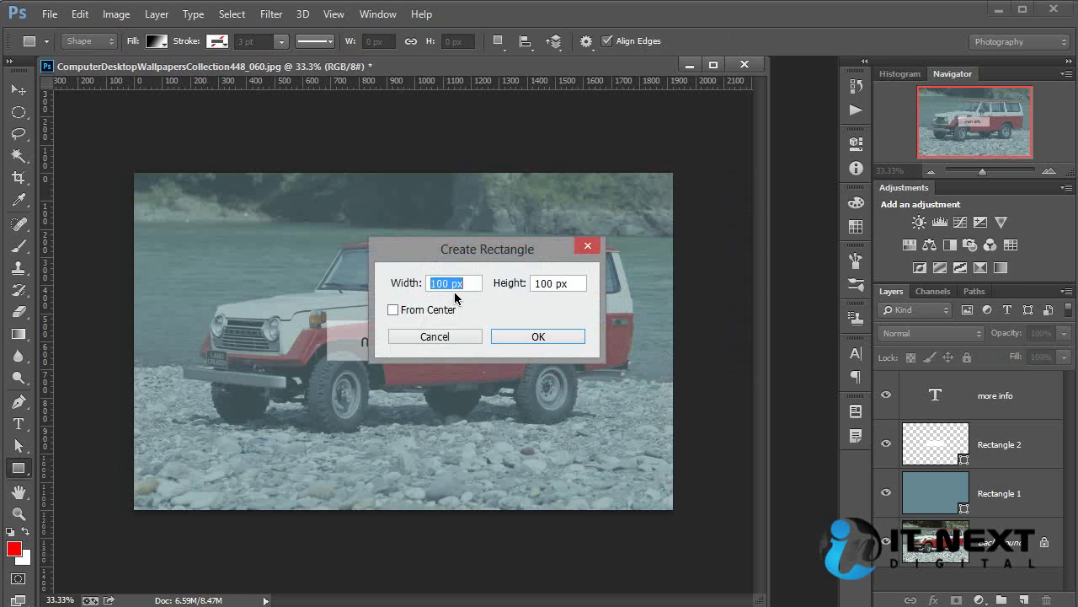
pyautogui.write('280')
pyautogui.press('Tab')
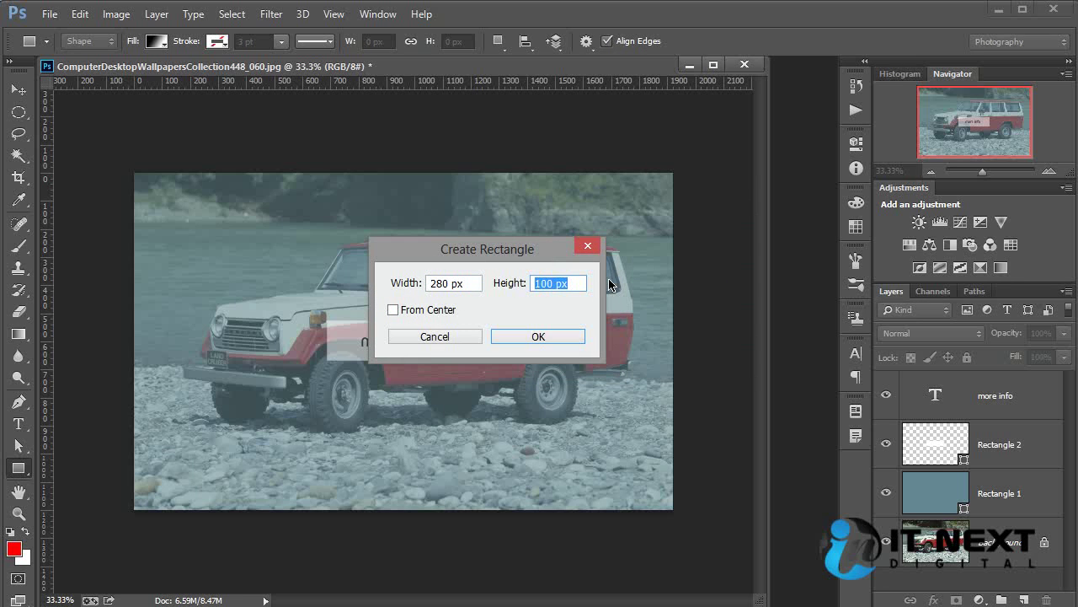
pyautogui.write('50')
pyautogui.click(573, 335)
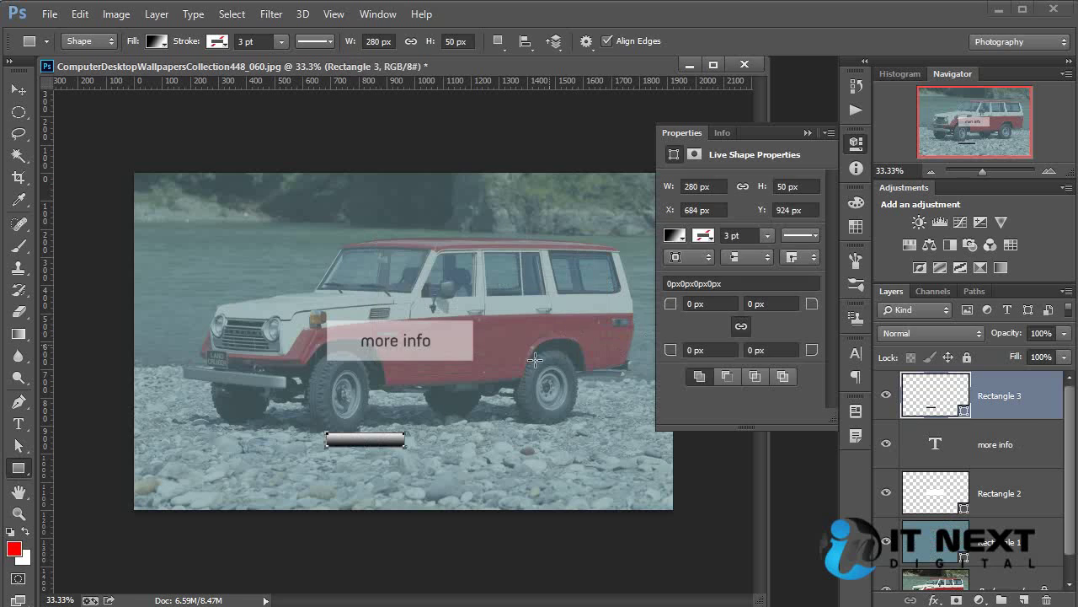
pyautogui.hotkey('ctrl', 'z')
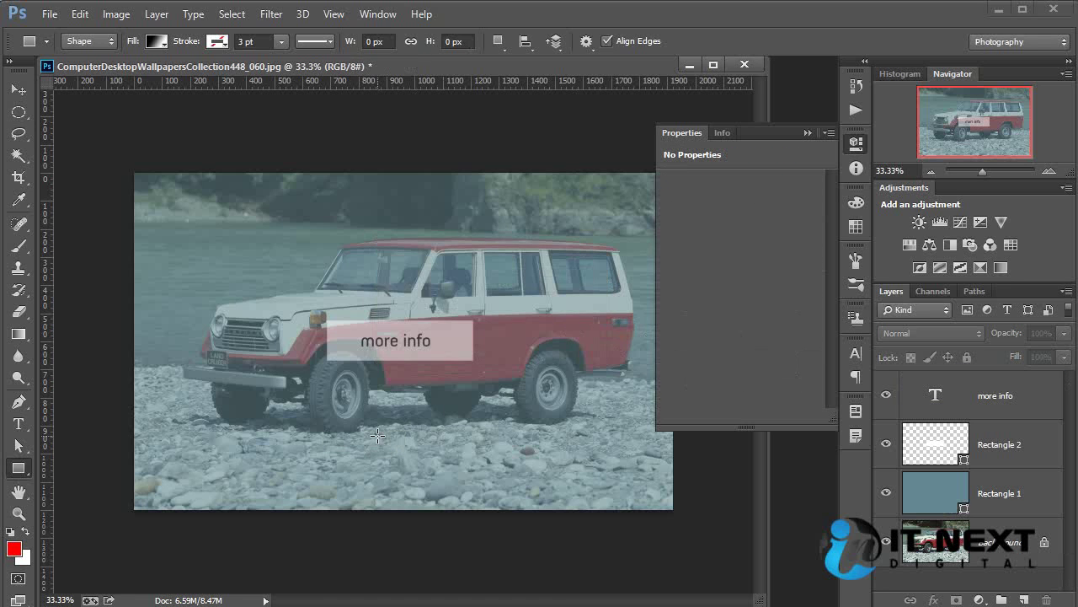
# Set the shape fill to solid white and bring up Create Rectangle on the canvas
pyautogui.click(156, 42)
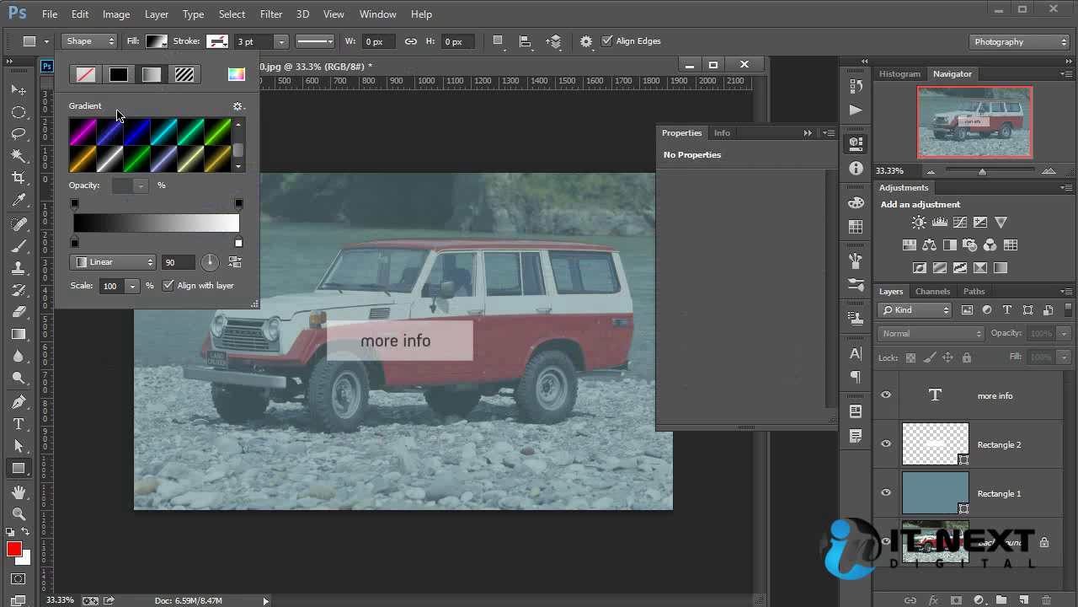
pyautogui.click(119, 74)
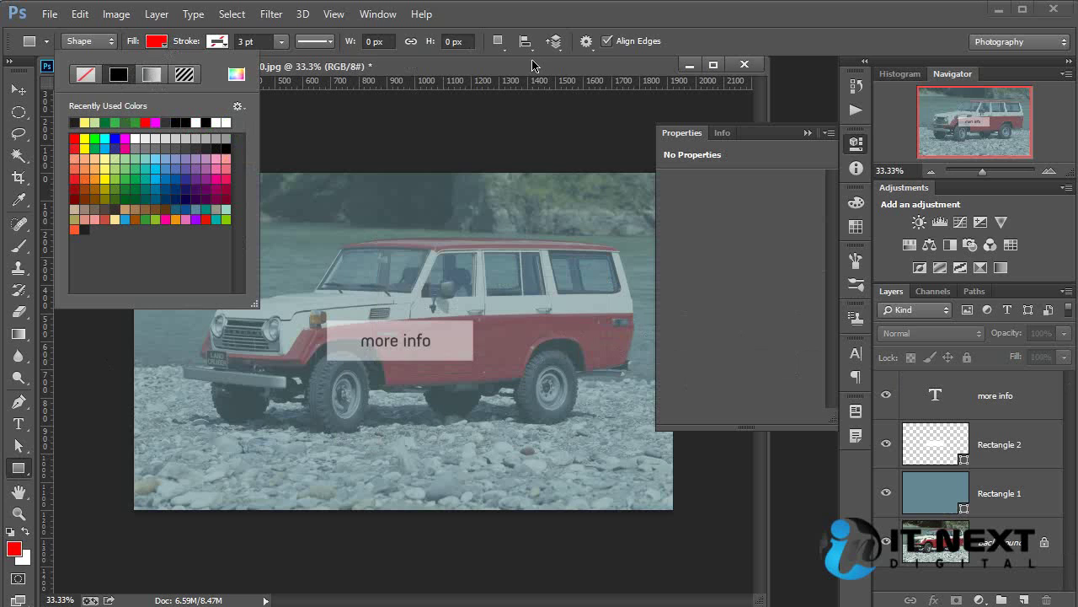
pyautogui.click(195, 122)
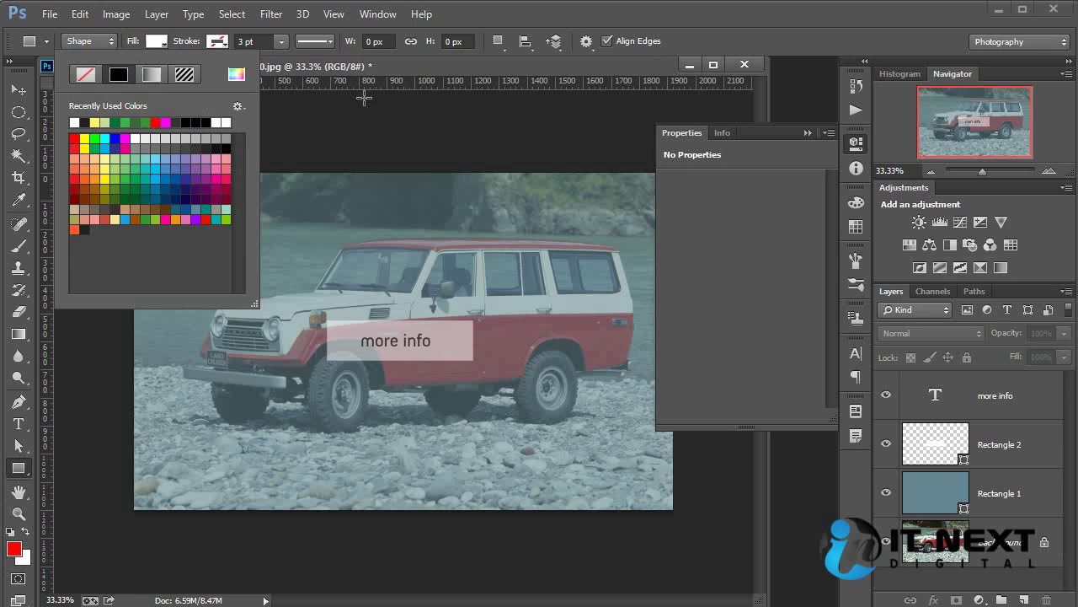
pyautogui.click(650, 26)
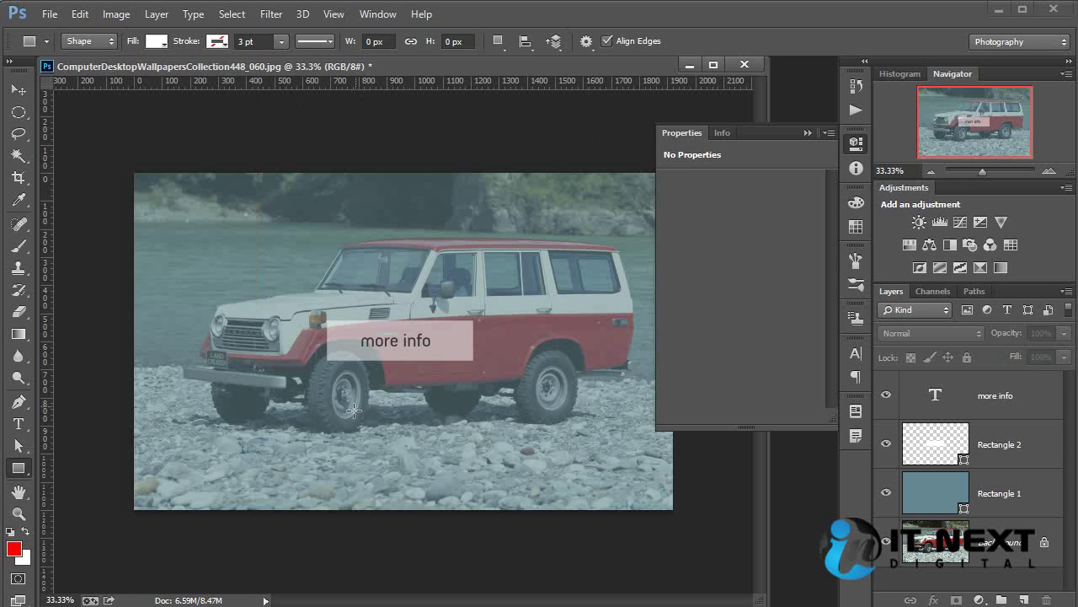
pyautogui.click(306, 405)
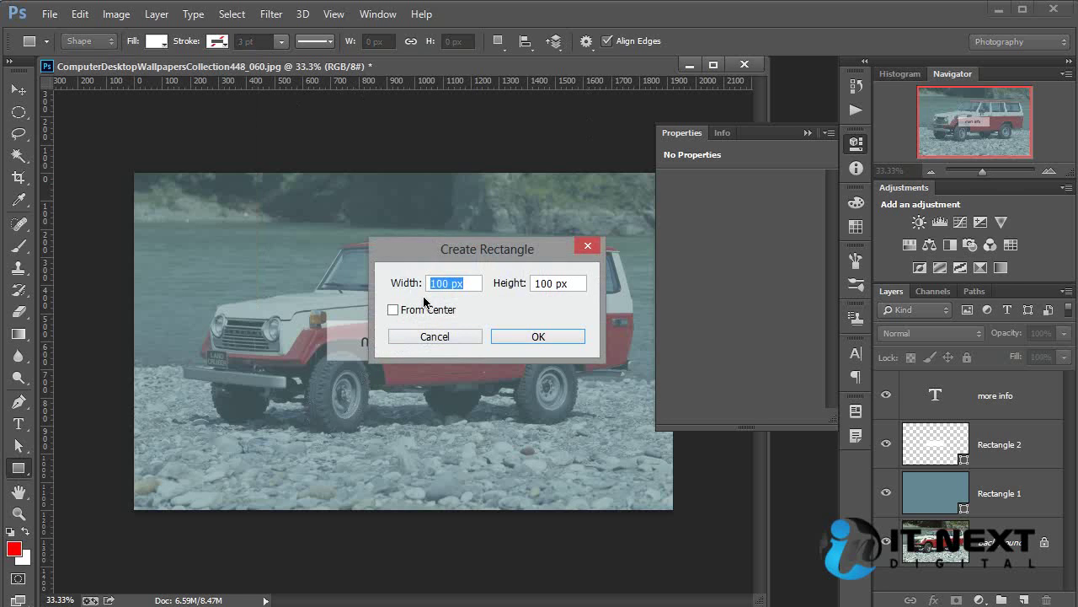
# Create a white 280 × 50 px rectangle and scale it to 566 × 101 px below the button
pyautogui.write('280')
pyautogui.press('Tab')
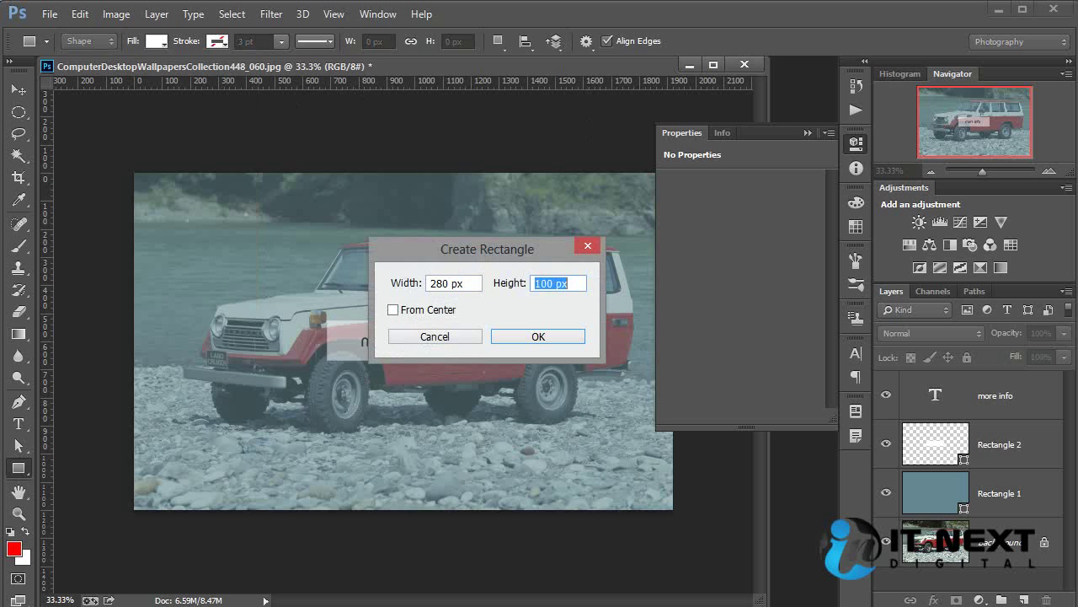
pyautogui.write('50')
pyautogui.click(532, 335)
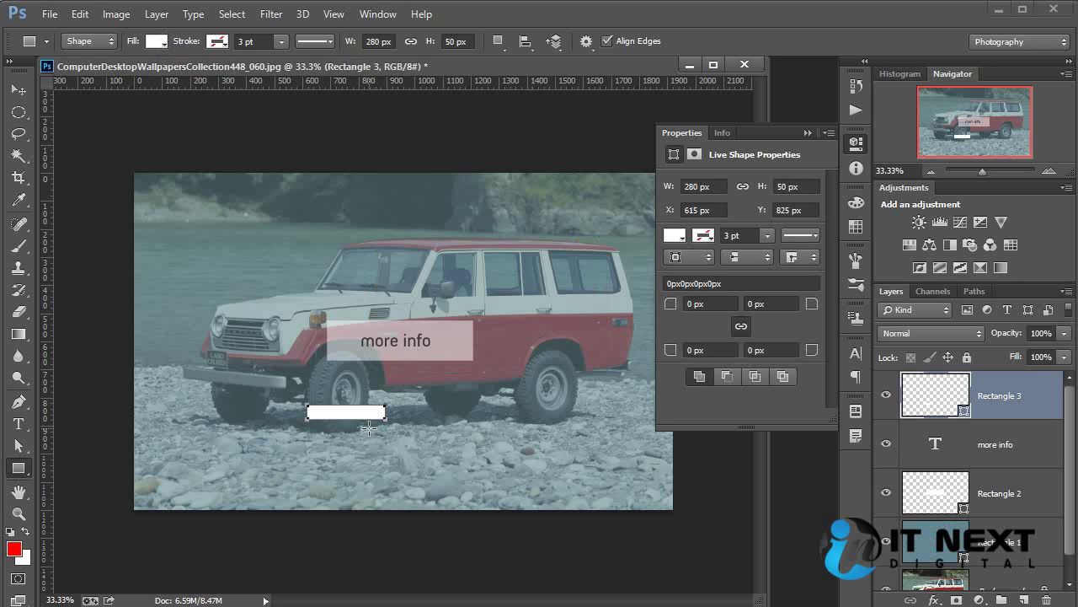
pyautogui.click(18, 89)
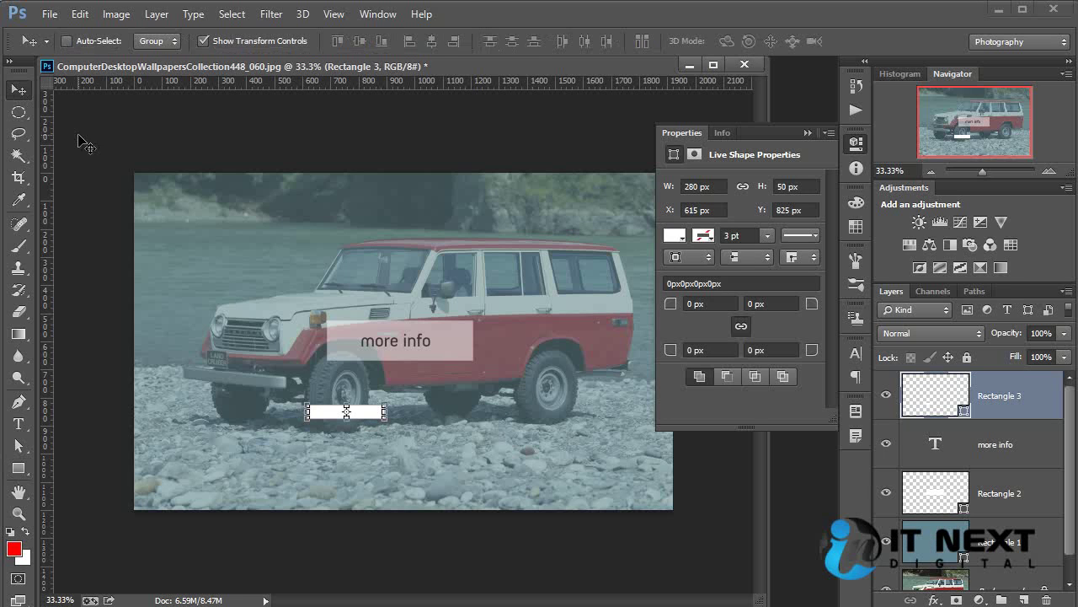
pyautogui.moveTo(364, 420)
pyautogui.mouseDown()
pyautogui.moveTo(438, 295)
pyautogui.moveTo(393, 396)
pyautogui.moveTo(482, 413)
pyautogui.mouseUp()
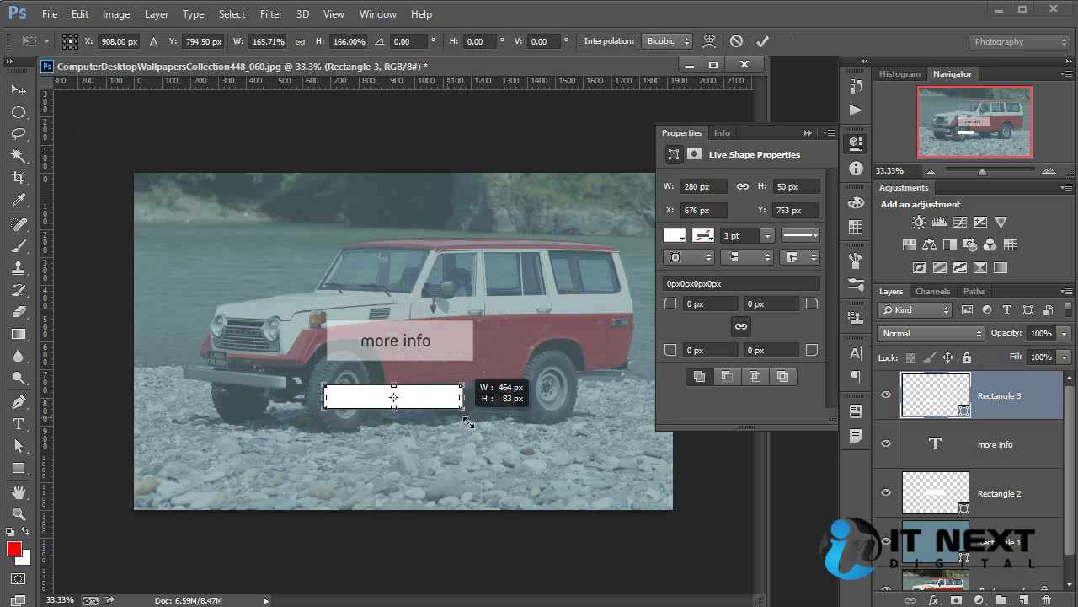
pyautogui.press('Return')
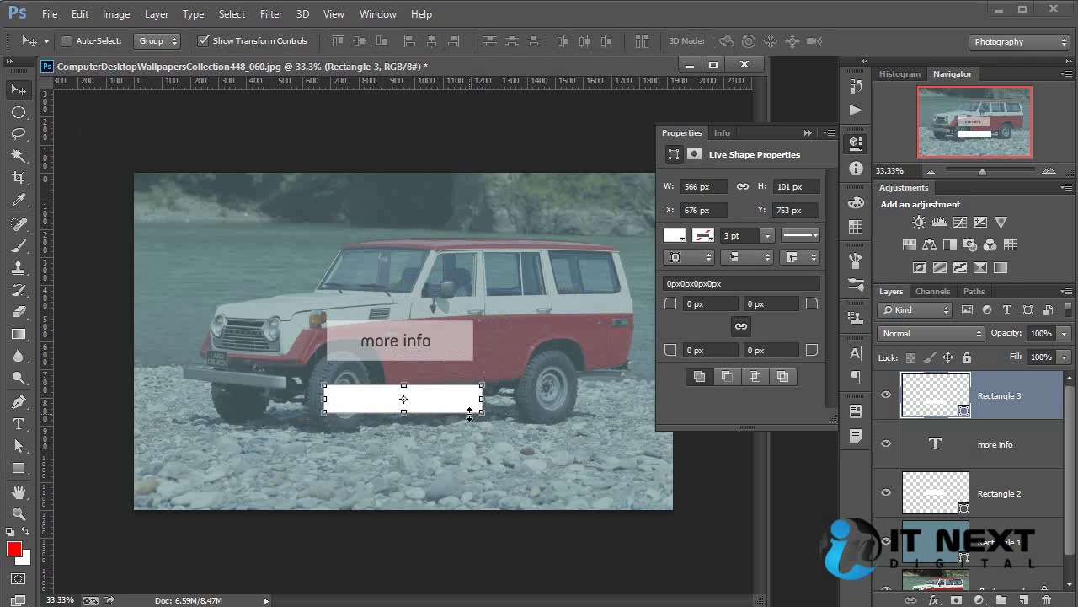
# Copy the 'more info' text down onto the new bar and bring it forward
pyautogui.keyDown('ctrl'); pyautogui.click(428, 344); pyautogui.keyUp('ctrl')
pyautogui.moveTo(428, 345); pyautogui.dragTo(420, 400)
pyautogui.hotkey('ctrl', ']')
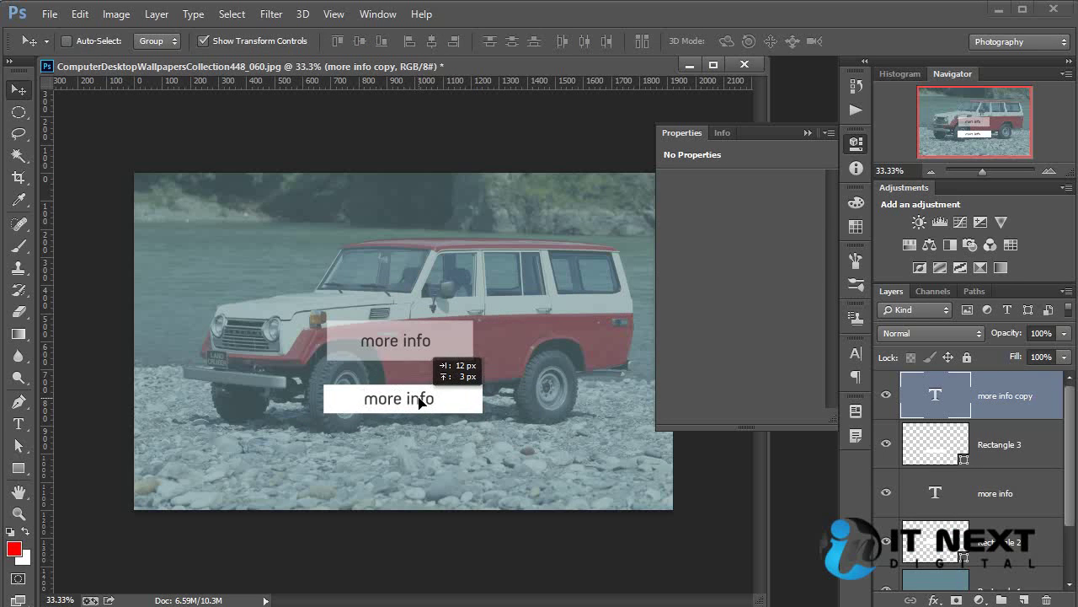
# Nudge the white bar and its caption slightly into place
pyautogui.keyDown('ctrl'); pyautogui.keyDown('shift'); pyautogui.click(470, 403); pyautogui.keyUp('shift'); pyautogui.keyUp('ctrl')
pyautogui.moveTo(453, 405); pyautogui.dragTo(456, 403)
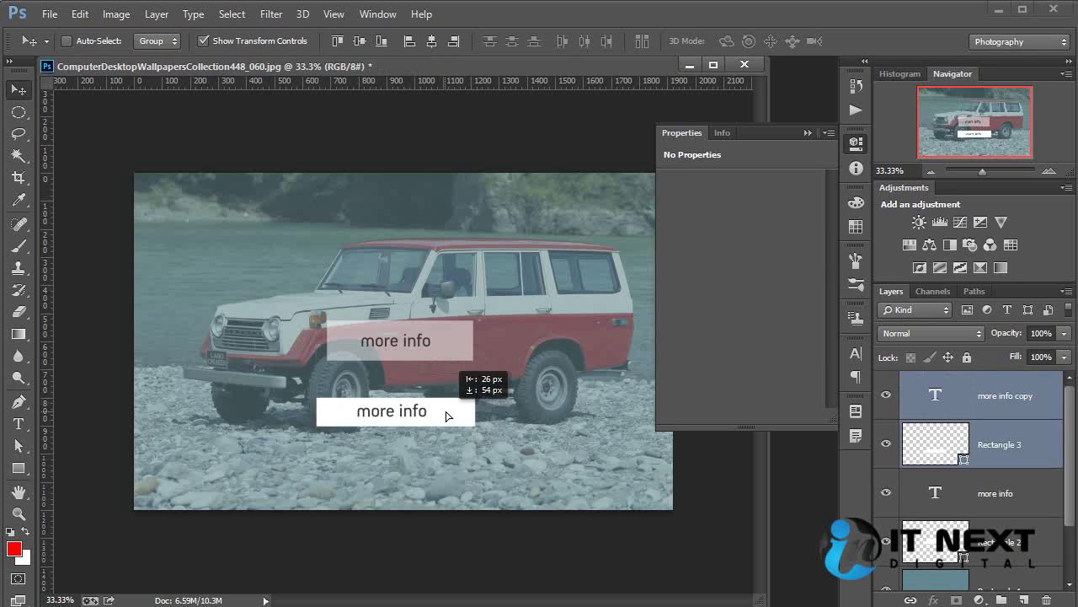
pyautogui.click(701, 515)
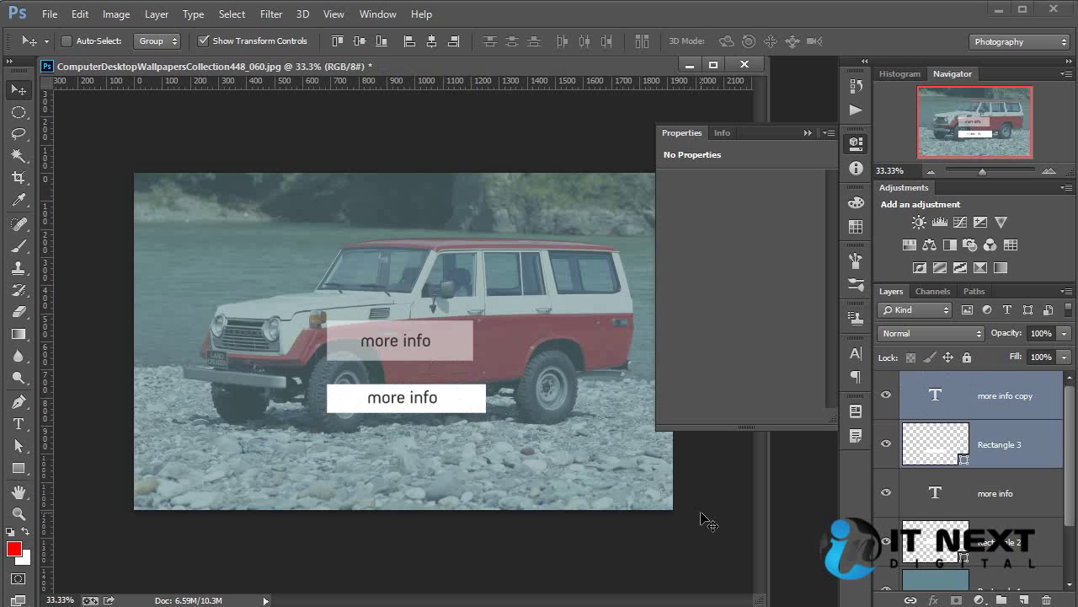
# Resize the white Rectangle 3 to exactly 550 × 100 px
pyautogui.scroll(1, 581, 450)
pyautogui.keyDown('ctrl'); pyautogui.click(491, 447); pyautogui.keyUp('ctrl')
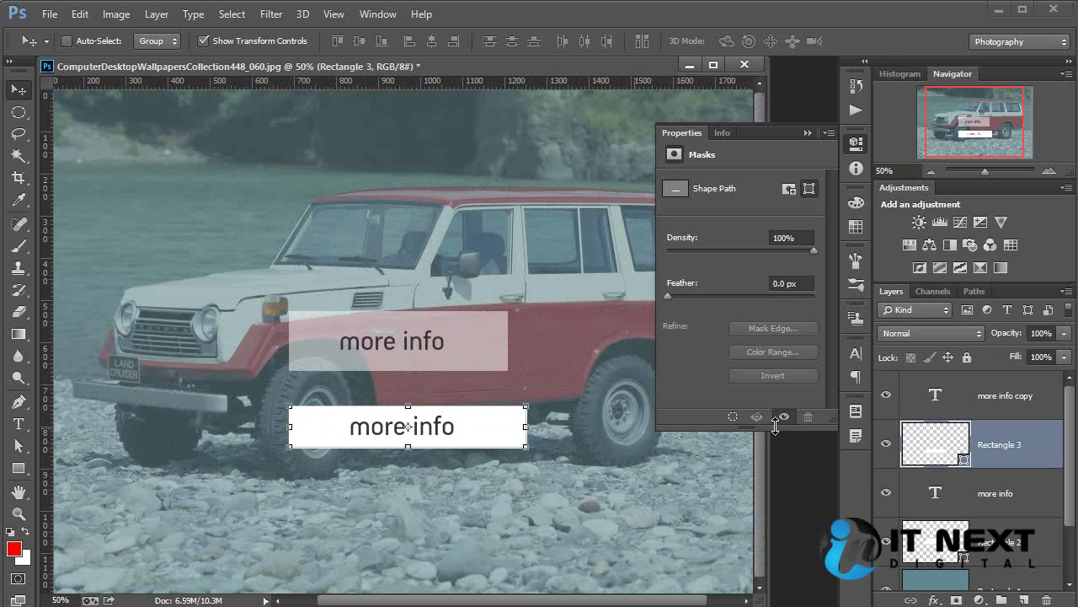
pyautogui.click(18, 468)
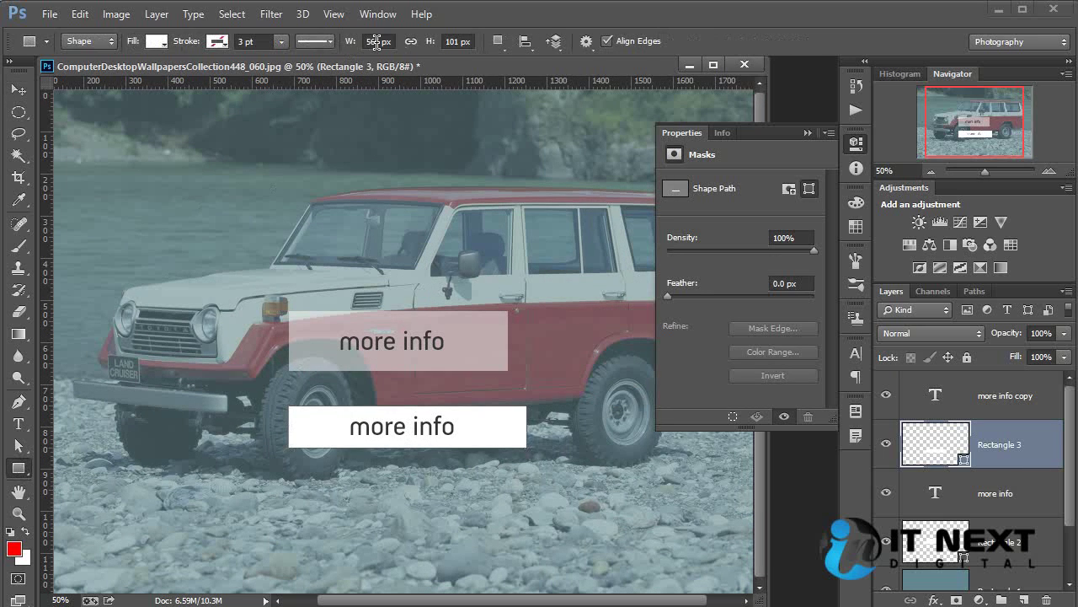
pyautogui.click(372, 42)
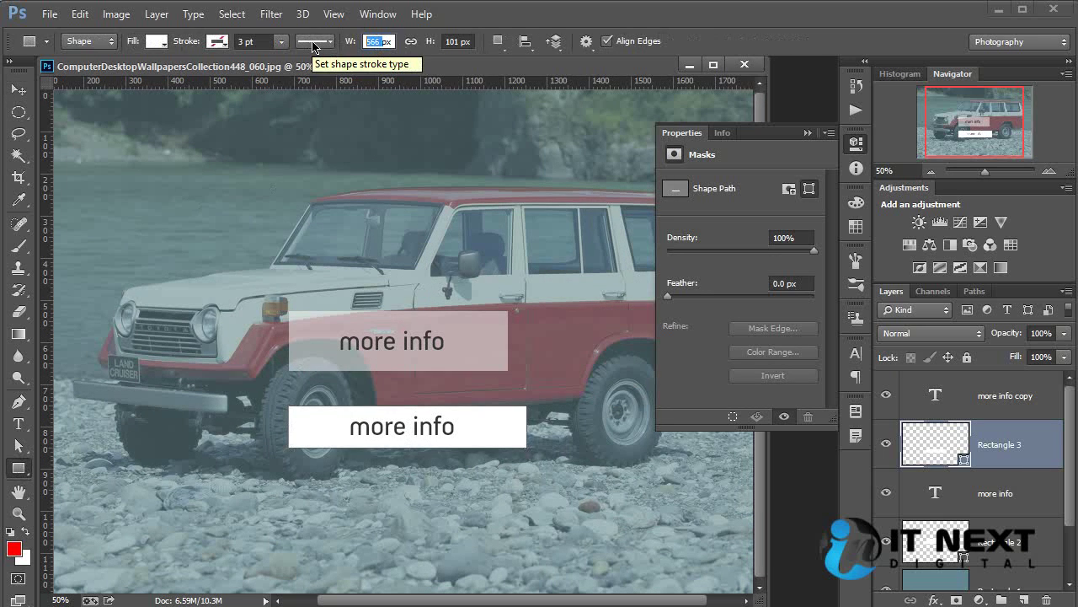
pyautogui.write('50')
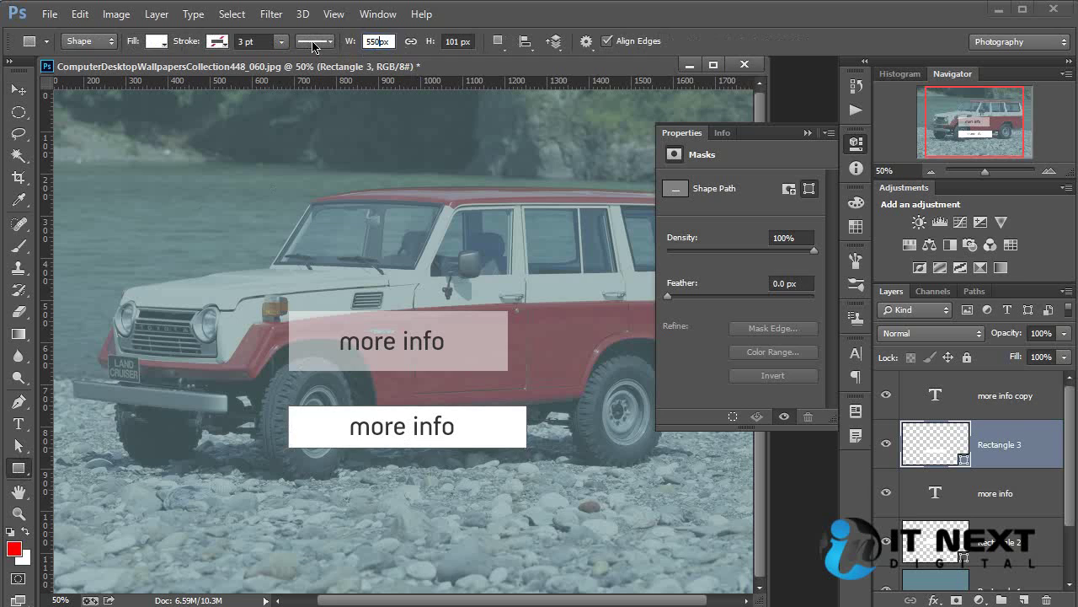
pyautogui.click(459, 41)
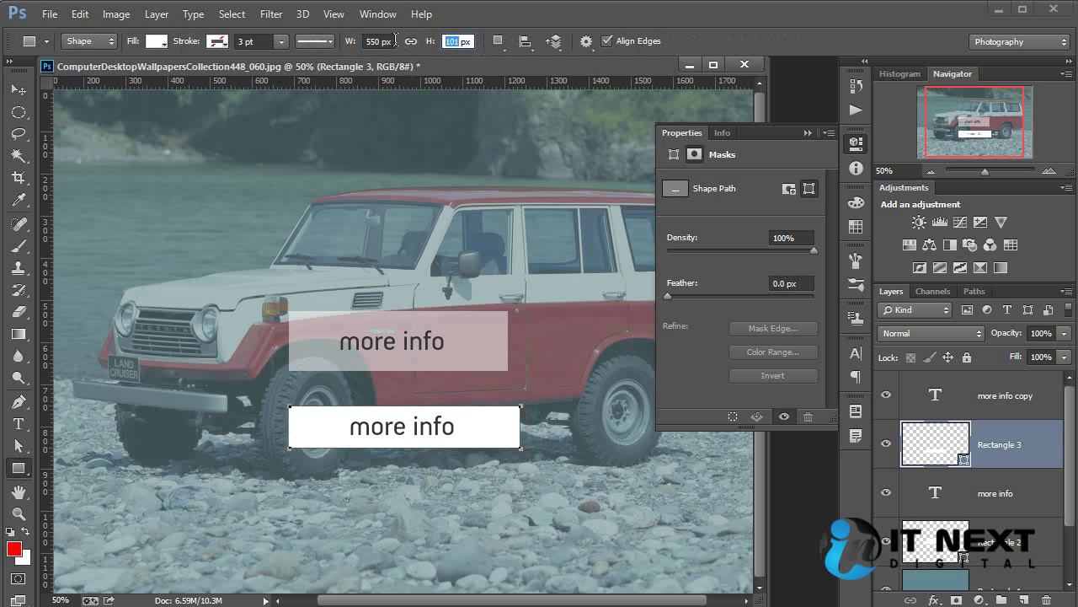
pyautogui.write('100')
pyautogui.press('Return')
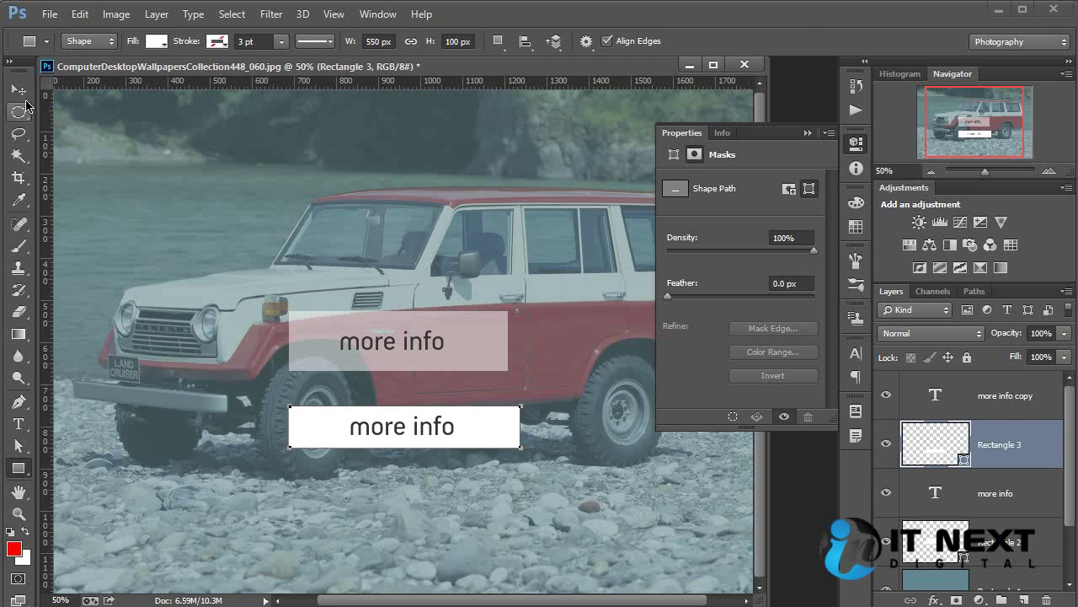
# Select the 'more info' text copy, then the Rectangle 1 overlay layer
pyautogui.click(19, 89)
pyautogui.keyDown('ctrl'); pyautogui.click(580, 438); pyautogui.keyUp('ctrl')
pyautogui.keyDown('ctrl'); pyautogui.click(413, 434); pyautogui.keyUp('ctrl')
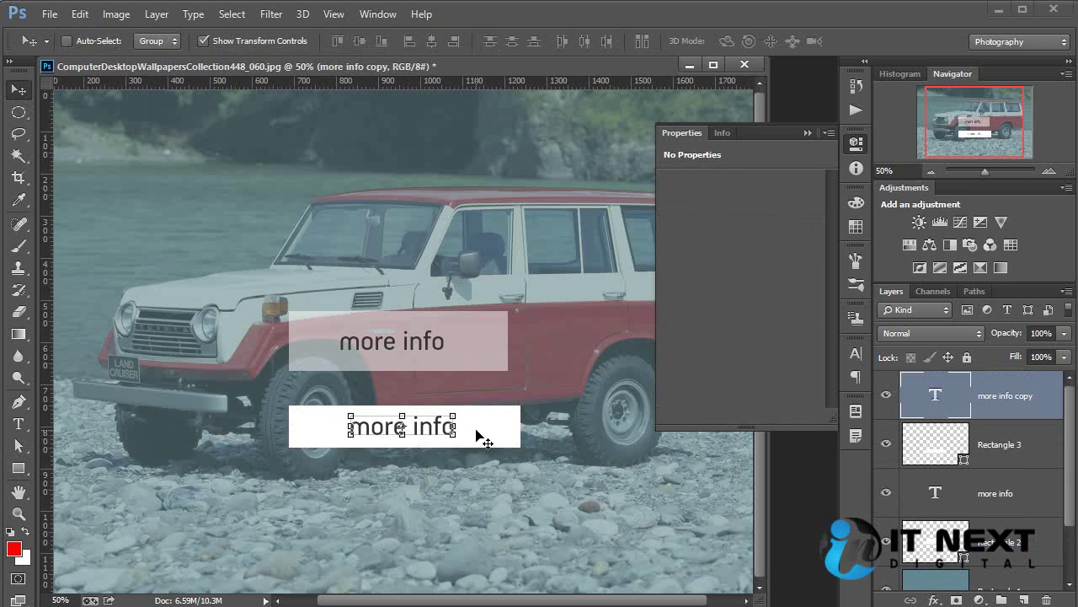
pyautogui.hscroll(-1, 590, 303)
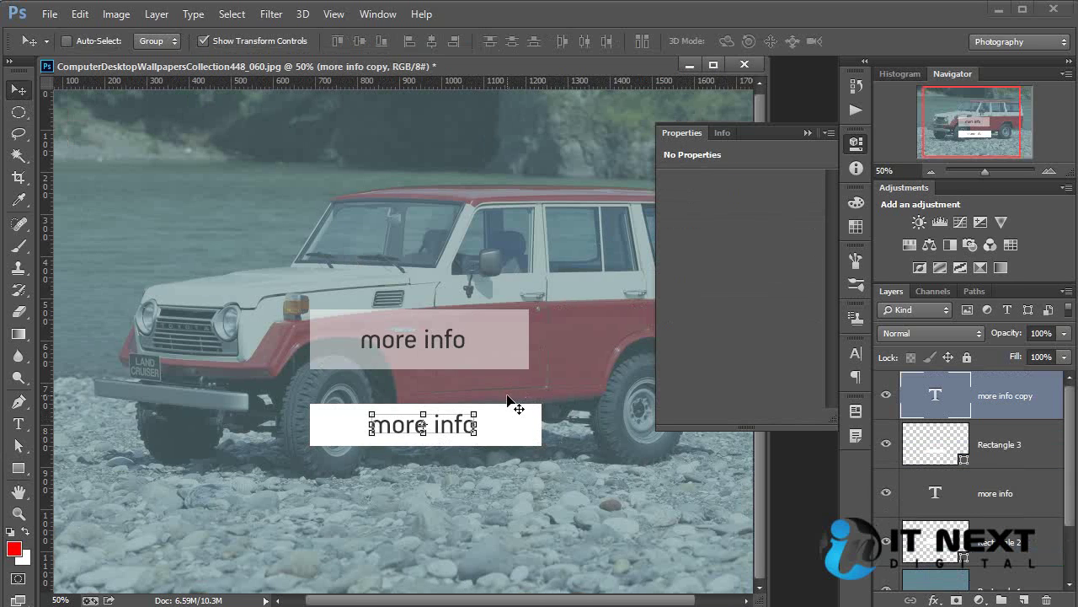
pyautogui.keyDown('ctrl'); pyautogui.click(577, 462); pyautogui.keyUp('ctrl')
# Create a 550 × 100 px rounded rectangle with the Rounded Rectangle tool
pyautogui.hotkey('ctrl', '-')
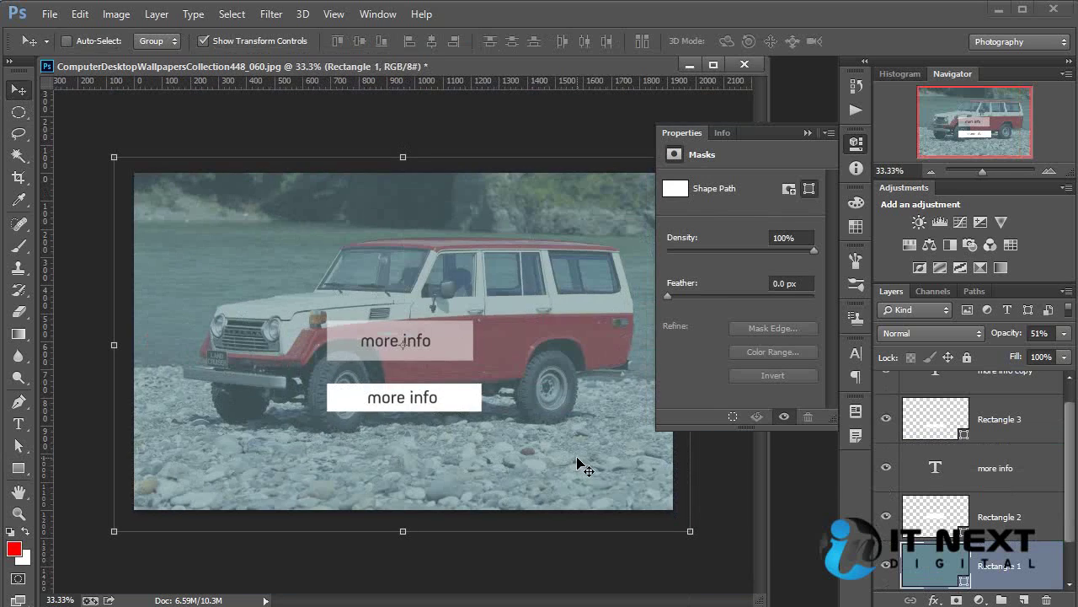
pyautogui.click(20, 468)
pyautogui.rightClick(31, 472)
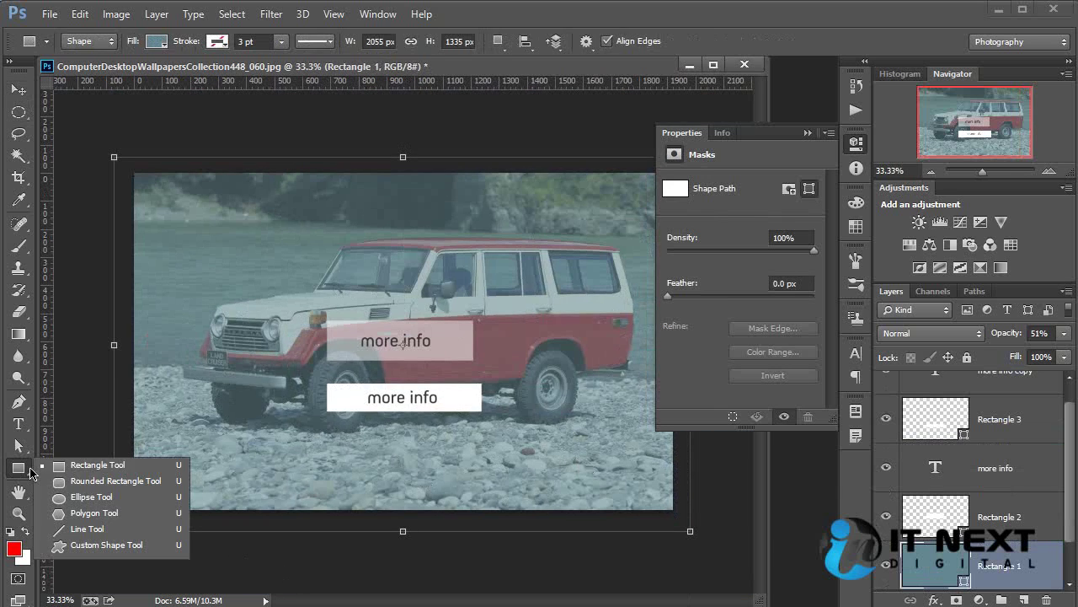
pyautogui.click(84, 477)
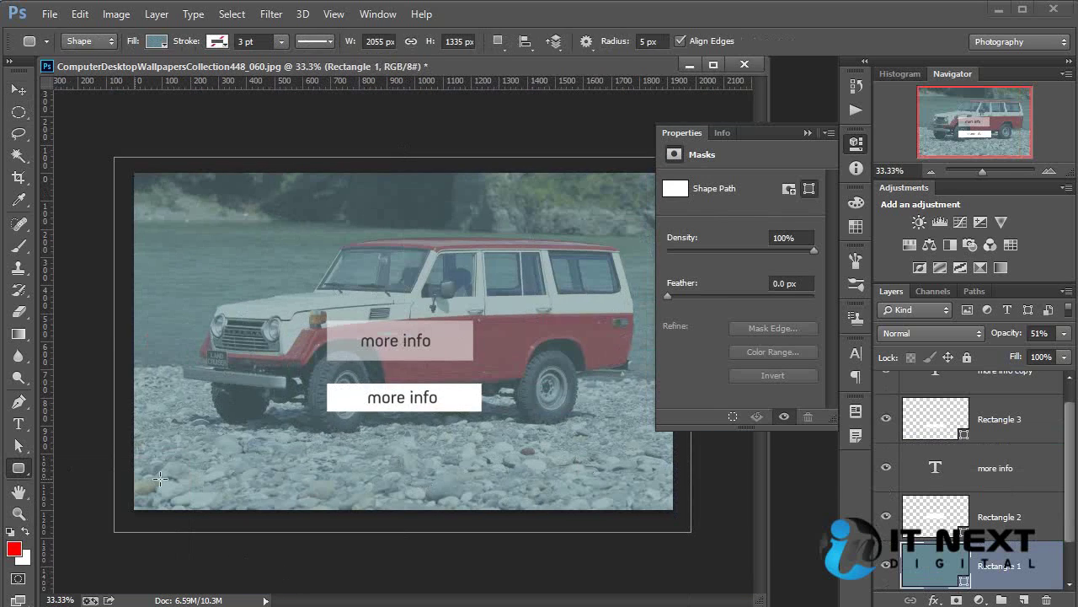
pyautogui.click(391, 455)
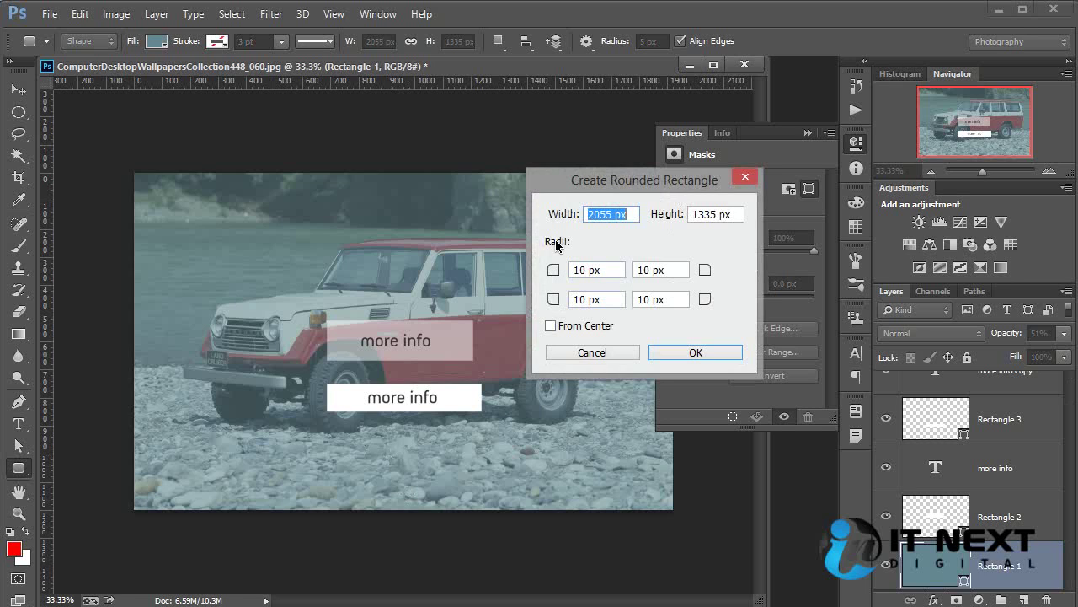
pyautogui.write('550')
pyautogui.press('Tab')
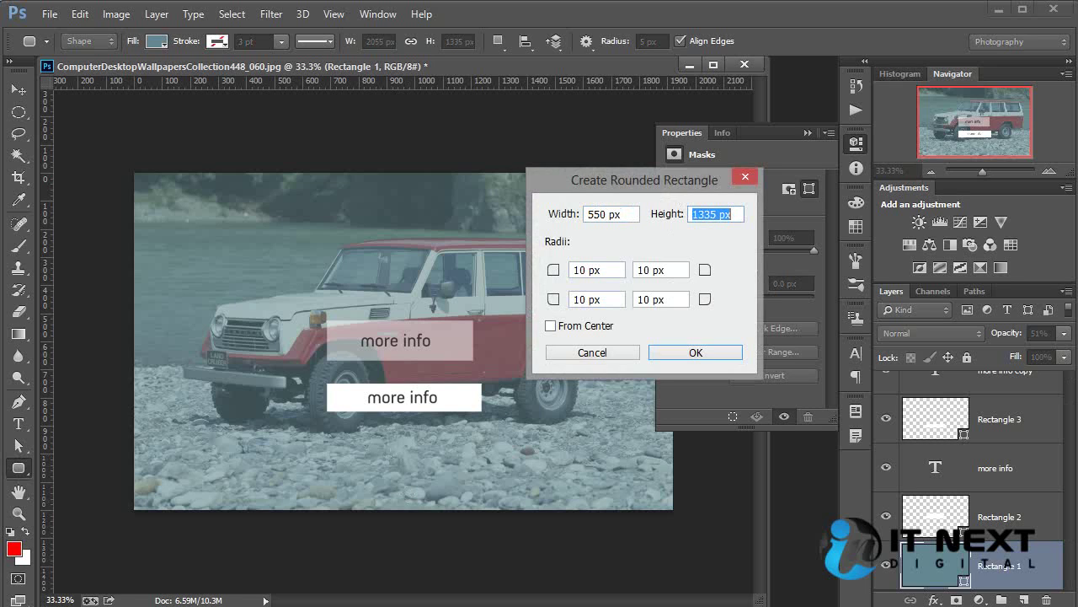
pyautogui.write('100')
pyautogui.click(684, 353)
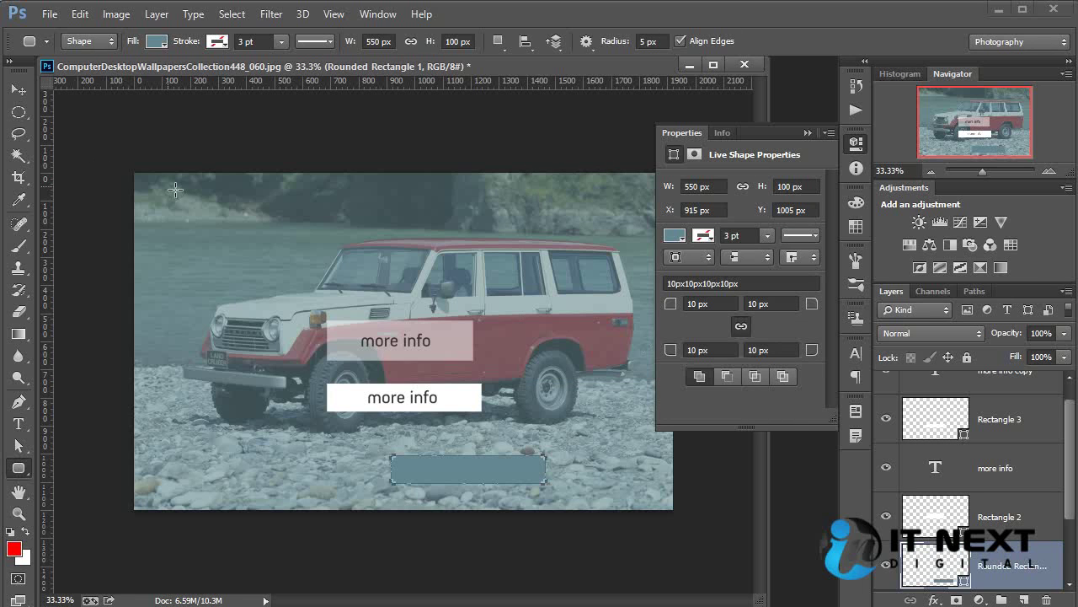
# Preview a white fill on the tint overlay, then reselect the second white button box
pyautogui.click(19, 90)
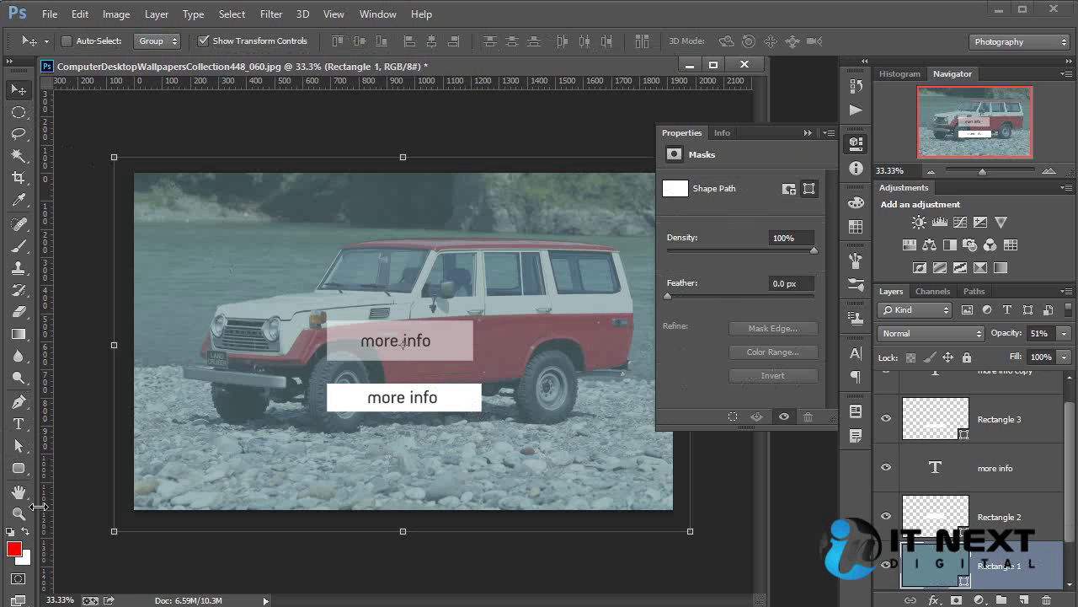
pyautogui.click(18, 467)
pyautogui.click(160, 42)
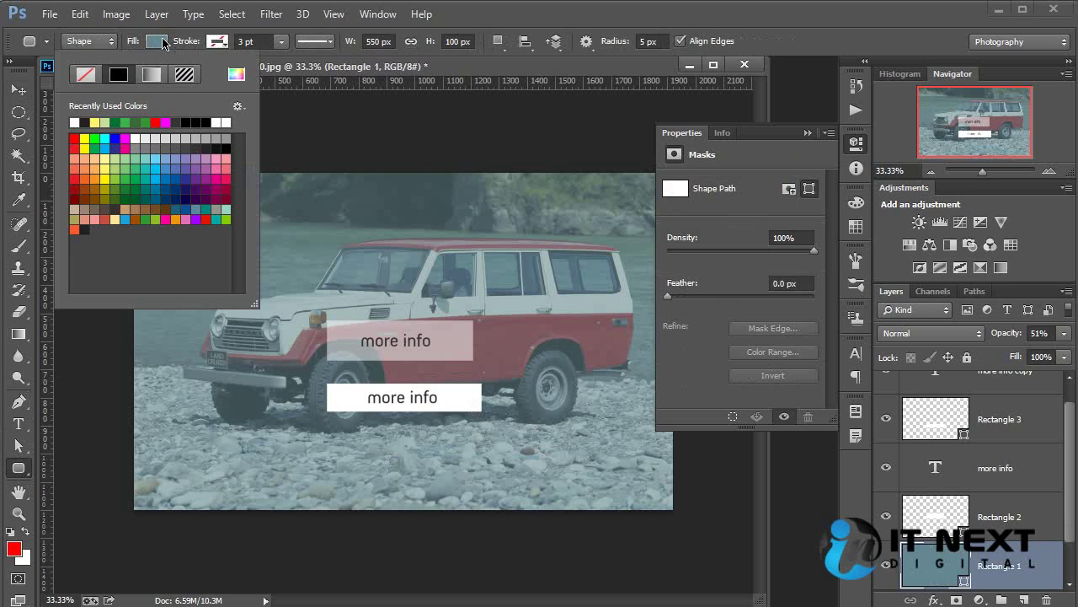
pyautogui.click(226, 122)
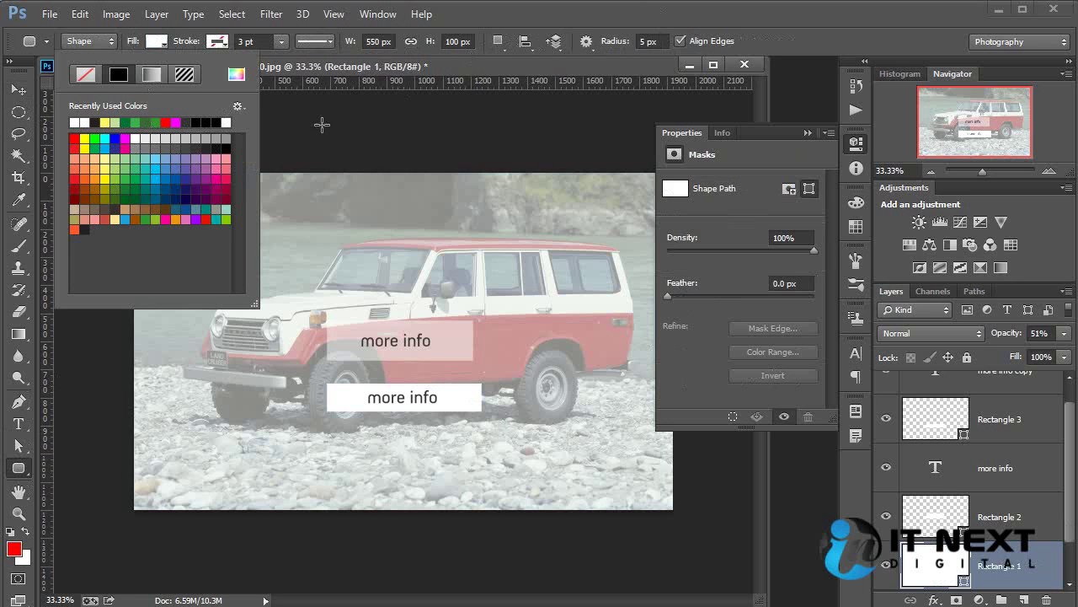
pyautogui.click(18, 89)
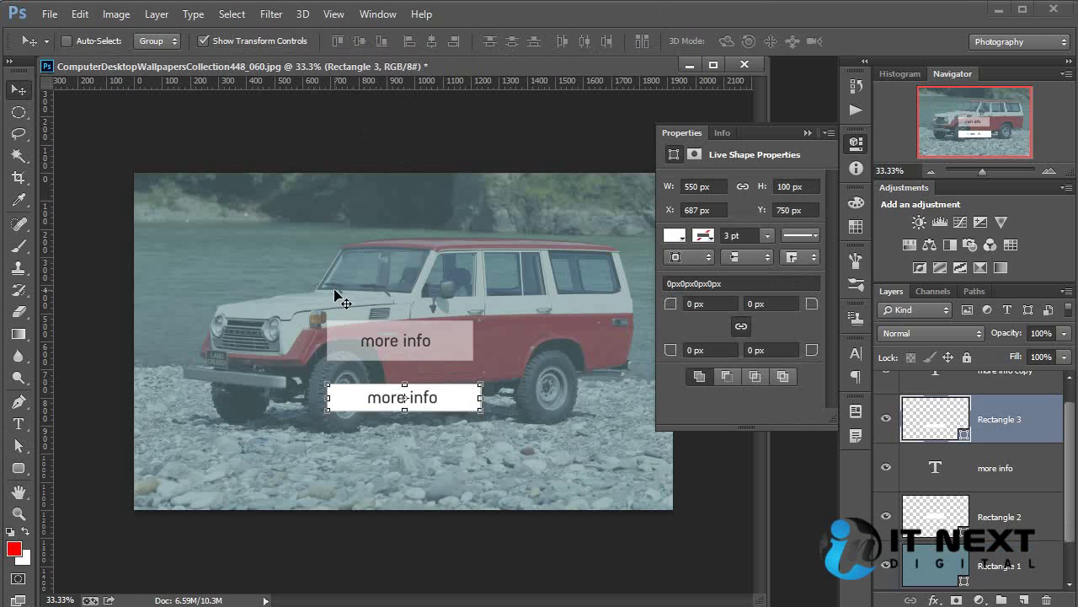
pyautogui.click(614, 532)
pyautogui.click(19, 467)
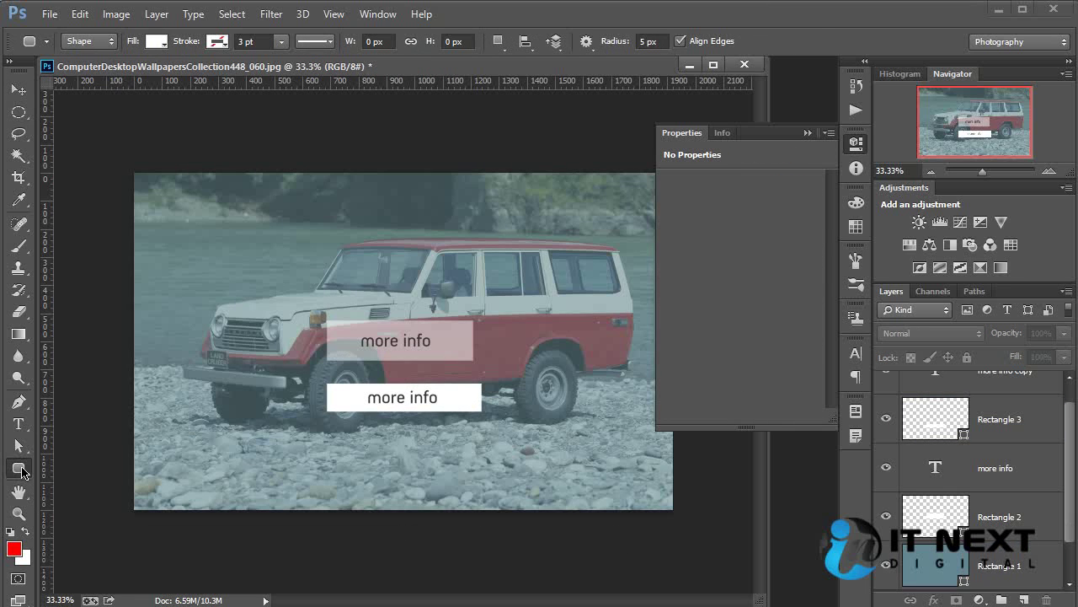
# Draw a 550 × 100 px rounded rectangle from the size dialog
pyautogui.moveTo(1064, 507); pyautogui.dragTo(1072, 544)
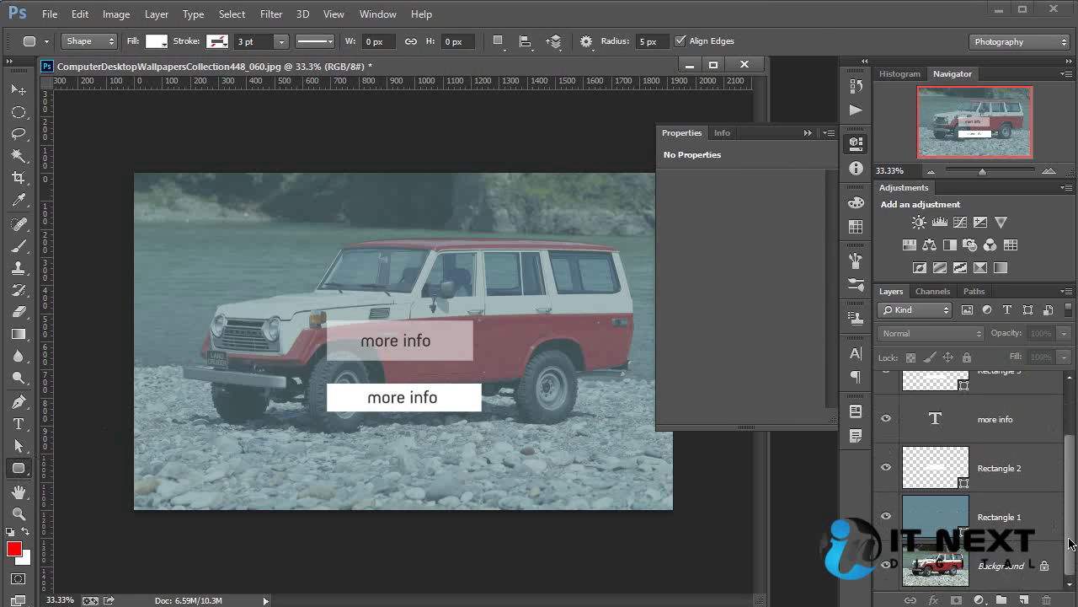
pyautogui.click(1017, 402)
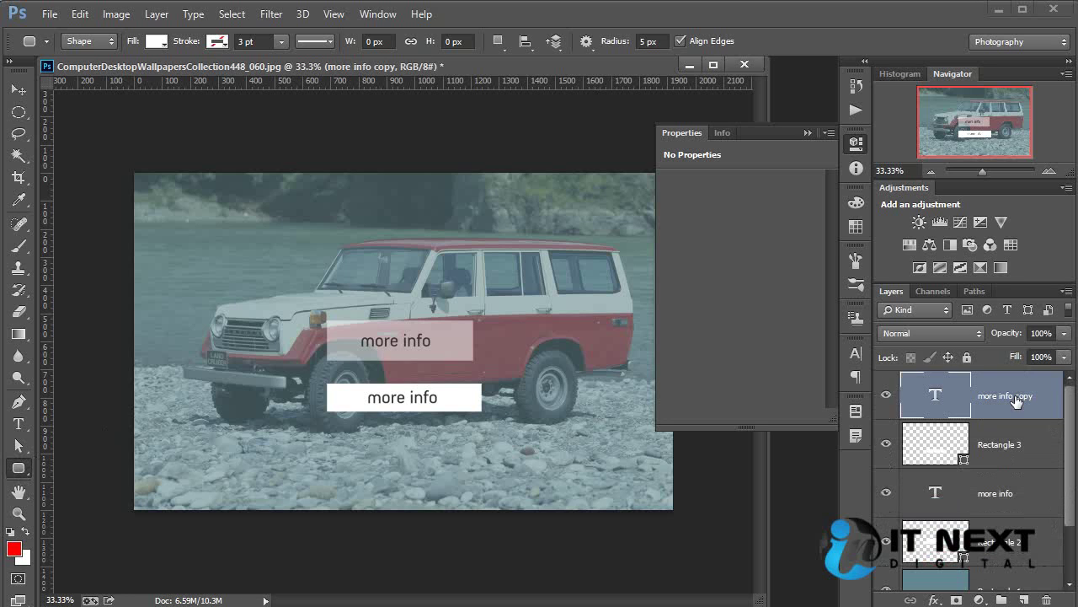
pyautogui.keyDown('ctrl'); pyautogui.click(1037, 406); pyautogui.keyUp('ctrl')
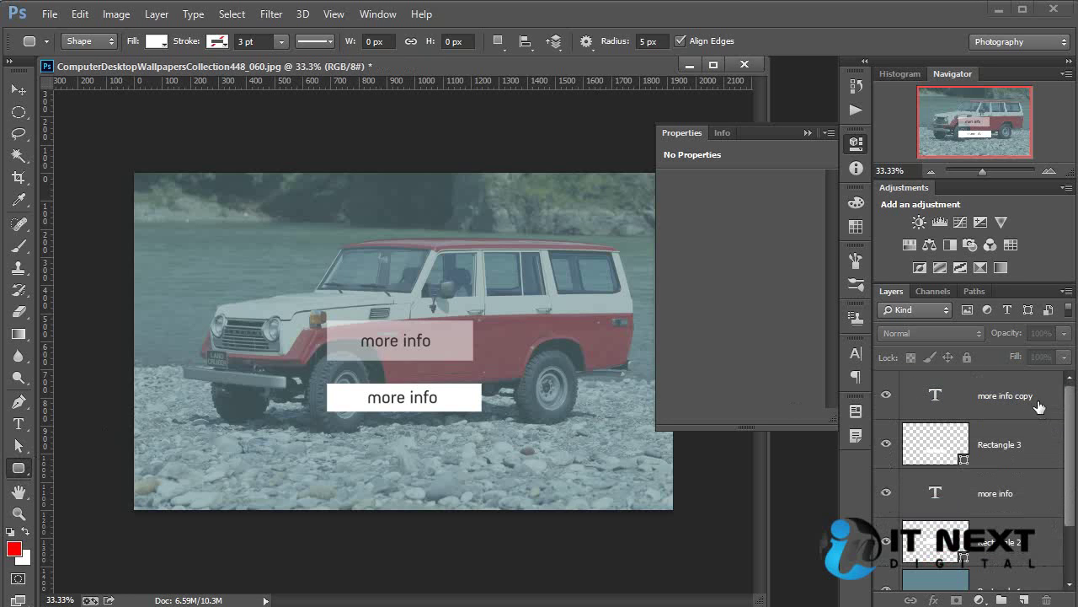
pyautogui.click(328, 435)
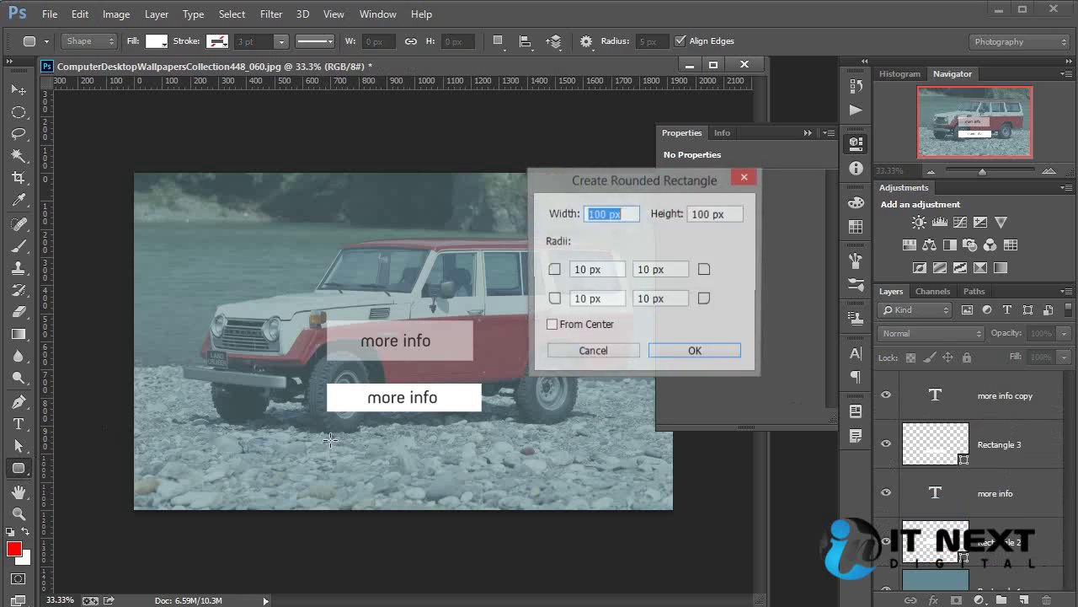
pyautogui.write('550')
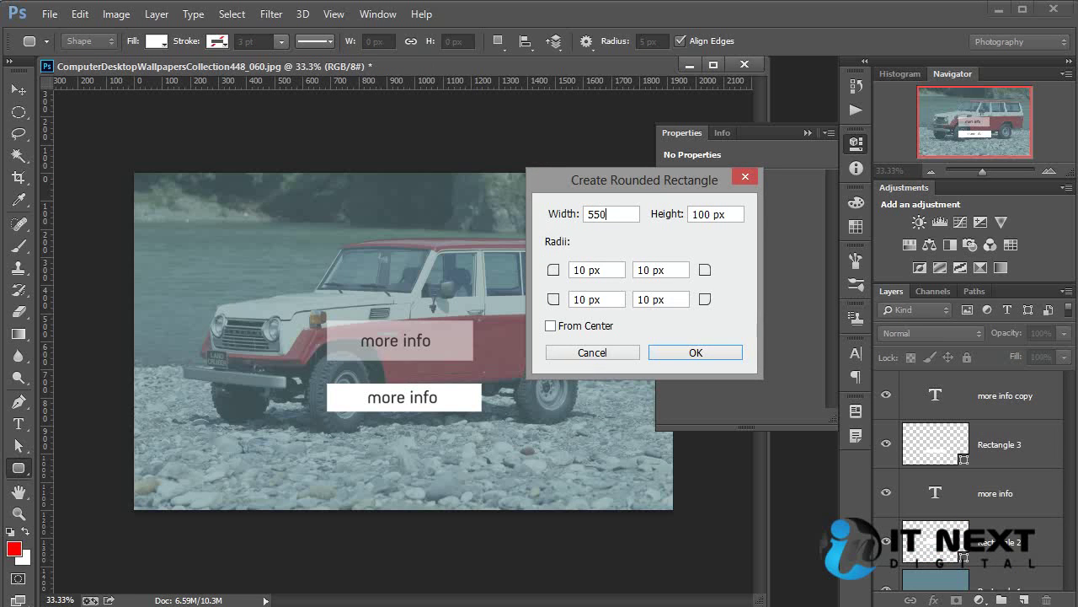
pyautogui.press('Tab')
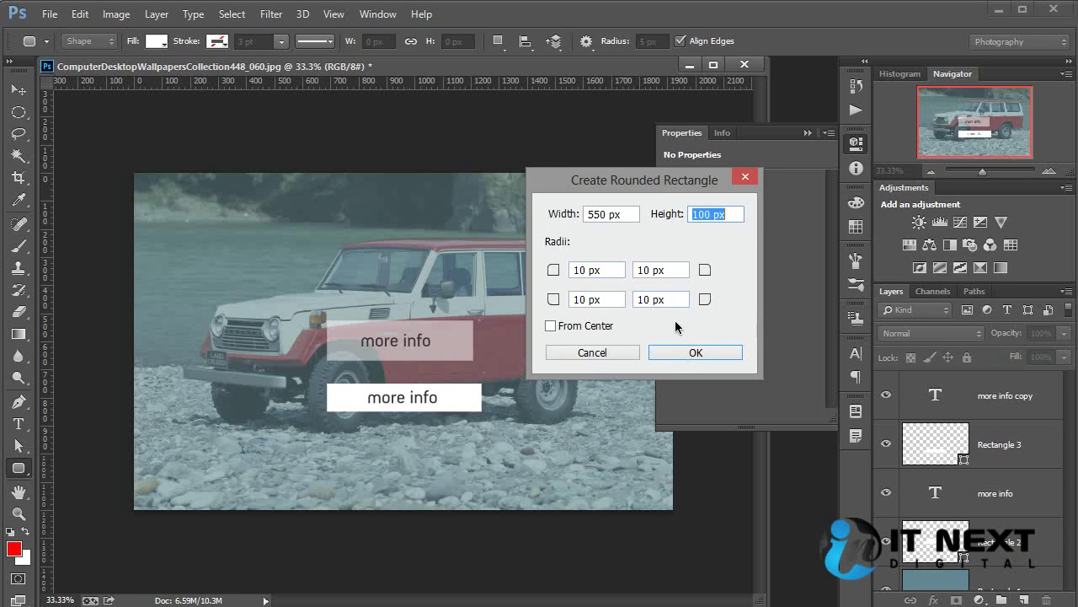
pyautogui.click(686, 355)
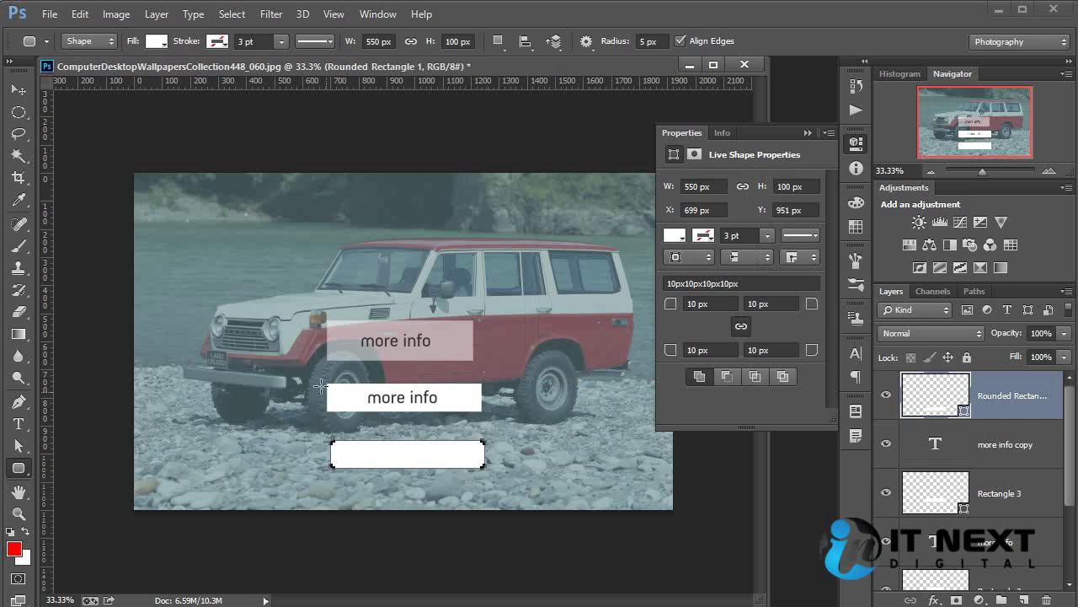
# Zoom to 50% and move the new white box up beneath the second button
pyautogui.click(21, 95)
pyautogui.keyDown('ctrl'); pyautogui.click(649, 501); pyautogui.keyUp('ctrl')
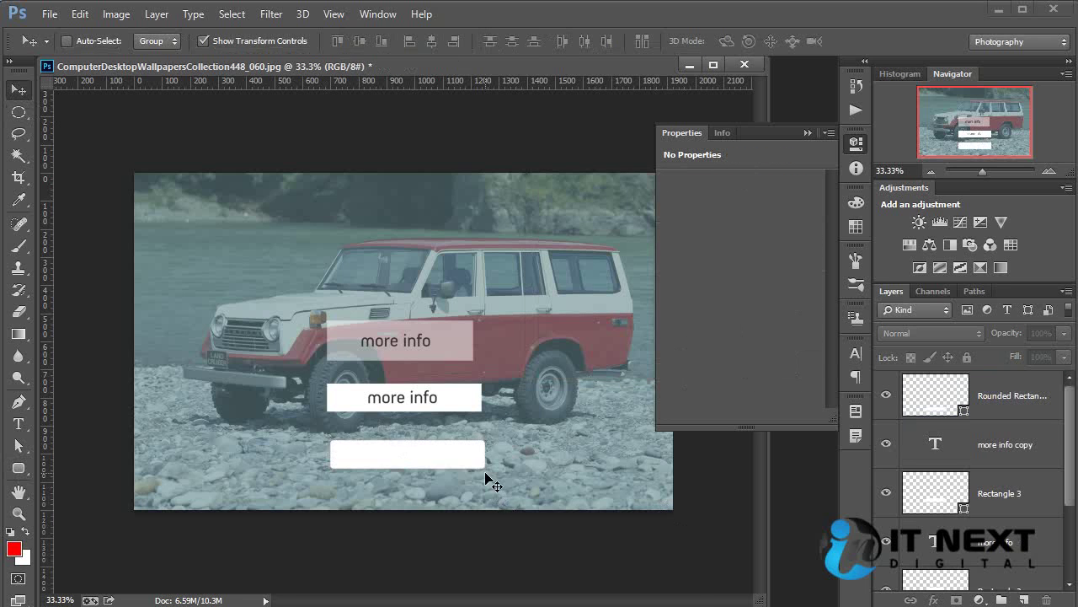
pyautogui.hotkey('ctrl', '+')
pyautogui.keyDown('ctrl'); pyautogui.moveTo(493, 512); pyautogui.dragTo(479, 483); pyautogui.keyUp('ctrl')
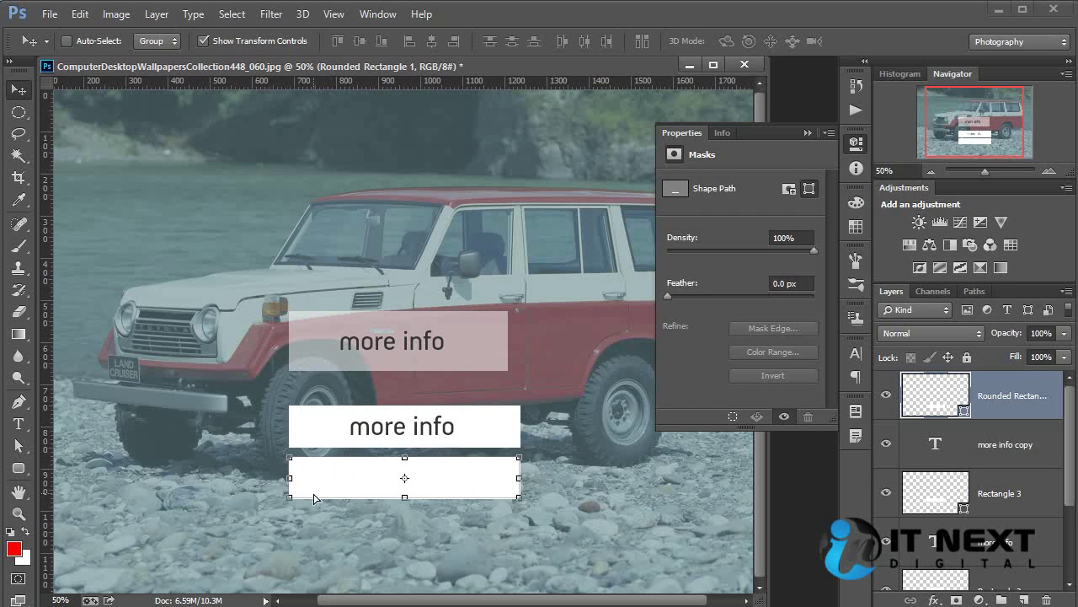
# Alt-drag a copy of the 'more info' text into the third box, layered above it
pyautogui.hotkey('ctrl', '+')
pyautogui.scroll(-2, 438, 472)
pyautogui.keyDown('ctrl'); pyautogui.click(534, 481); pyautogui.keyUp('ctrl')
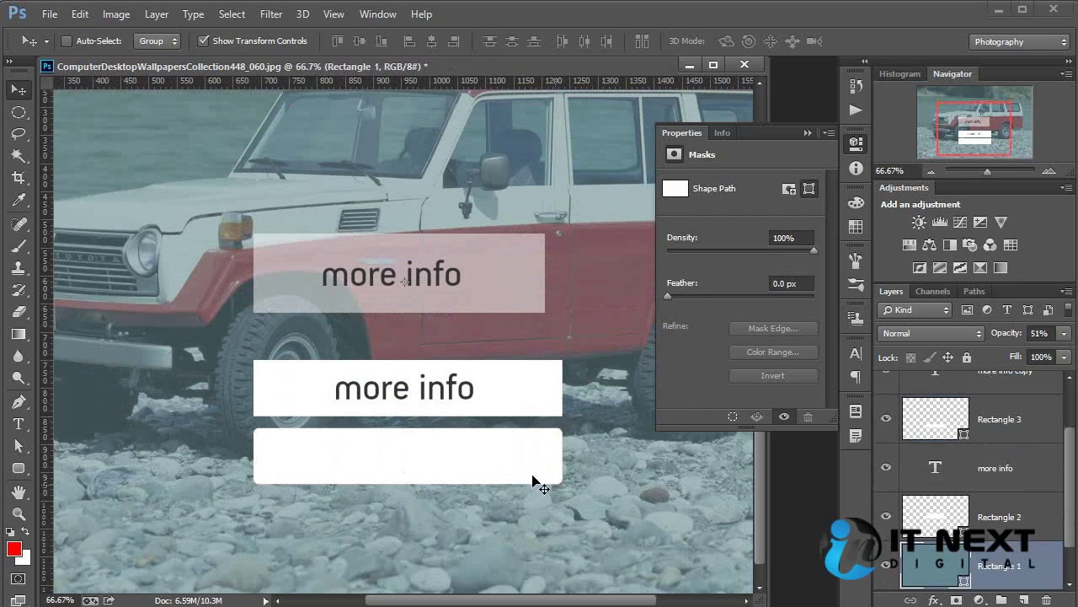
pyautogui.keyDown('ctrl'); pyautogui.click(383, 401); pyautogui.keyUp('ctrl')
pyautogui.keyDown('alt'); pyautogui.moveTo(383, 401); pyautogui.dragTo(423, 469); pyautogui.keyUp('alt')
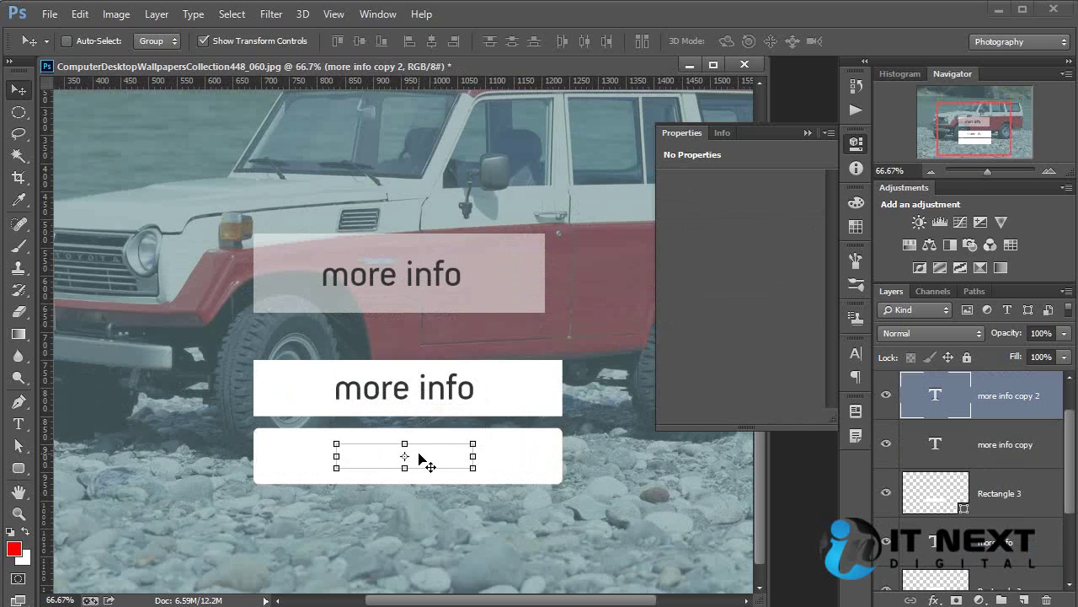
pyautogui.scroll(1, 972, 447)
pyautogui.moveTo(972, 444); pyautogui.dragTo(976, 375)
pyautogui.moveTo(461, 464); pyautogui.dragTo(465, 461)
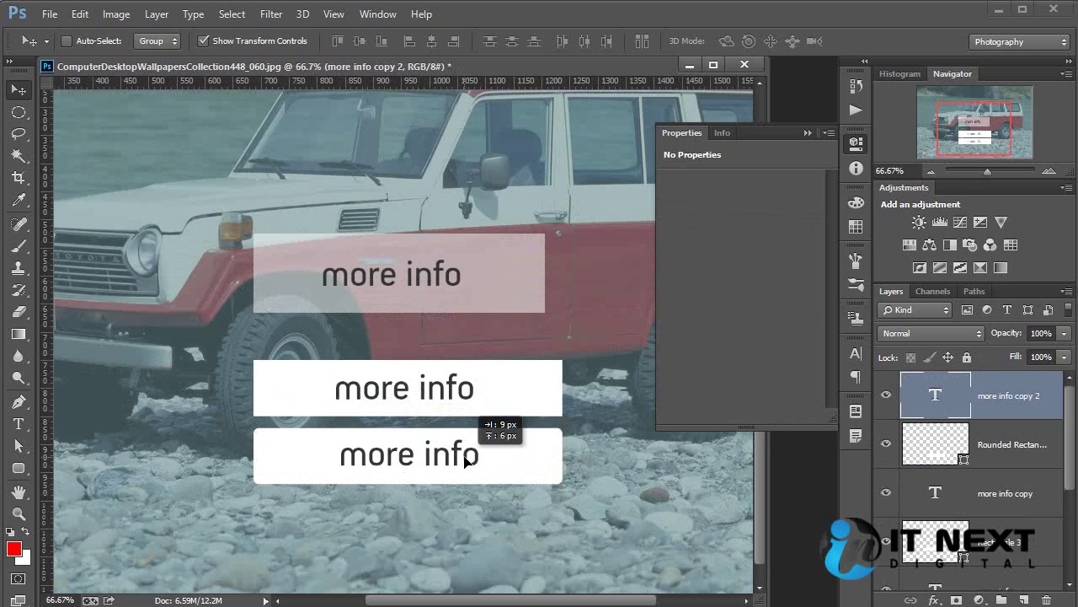
# Set both the second and third white boxes to 50% opacity
pyautogui.keyDown('ctrl'); pyautogui.click(465, 461); pyautogui.keyUp('ctrl')
pyautogui.keyDown('ctrl'); pyautogui.keyDown('shift'); pyautogui.click(552, 412); pyautogui.keyUp('shift'); pyautogui.keyUp('ctrl')
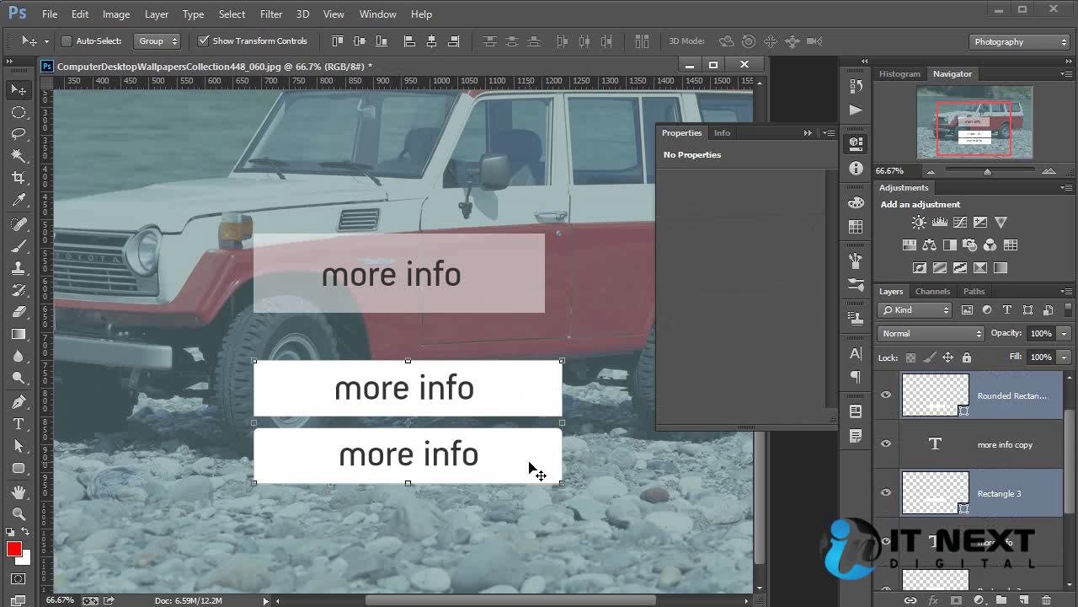
pyautogui.press('5')
pyautogui.hotkey('ctrl', 't')
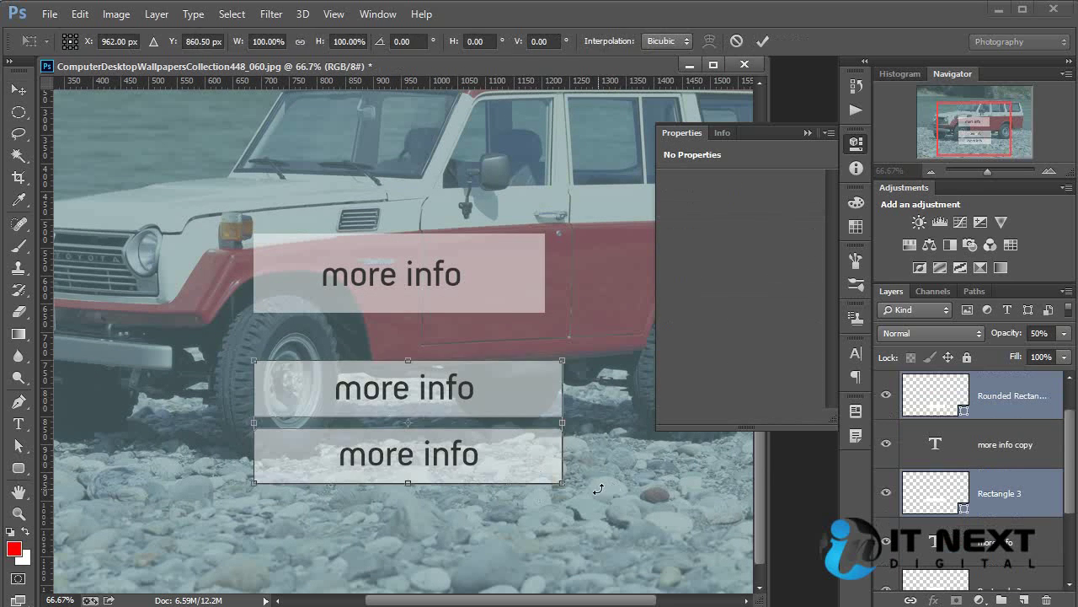
pyautogui.press('Return')
pyautogui.hotkey('alt', ',')
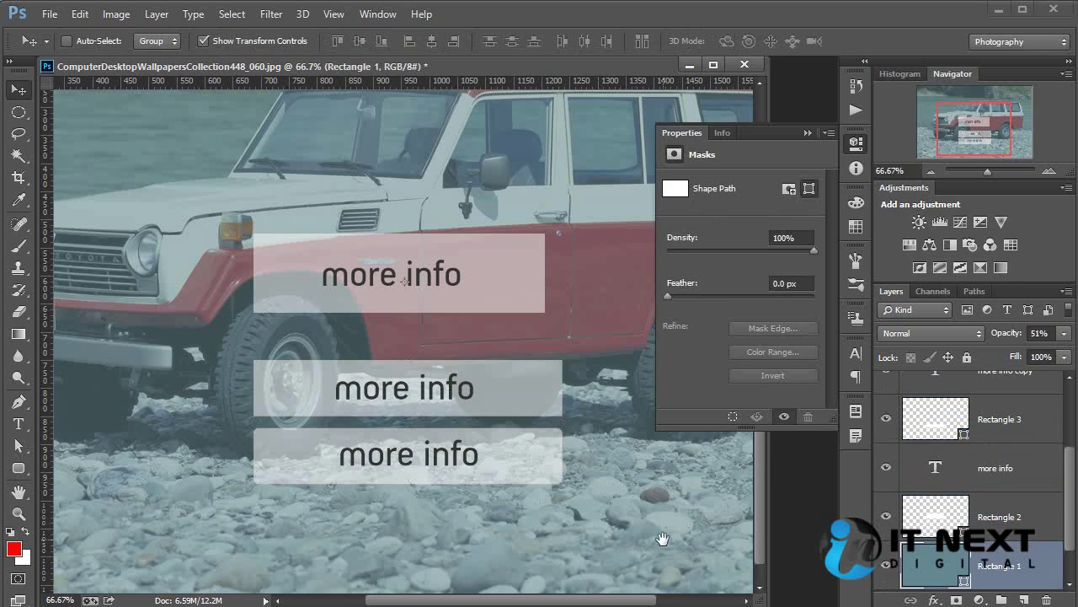
pyautogui.moveTo(676, 530); pyautogui.dragTo(651, 367)
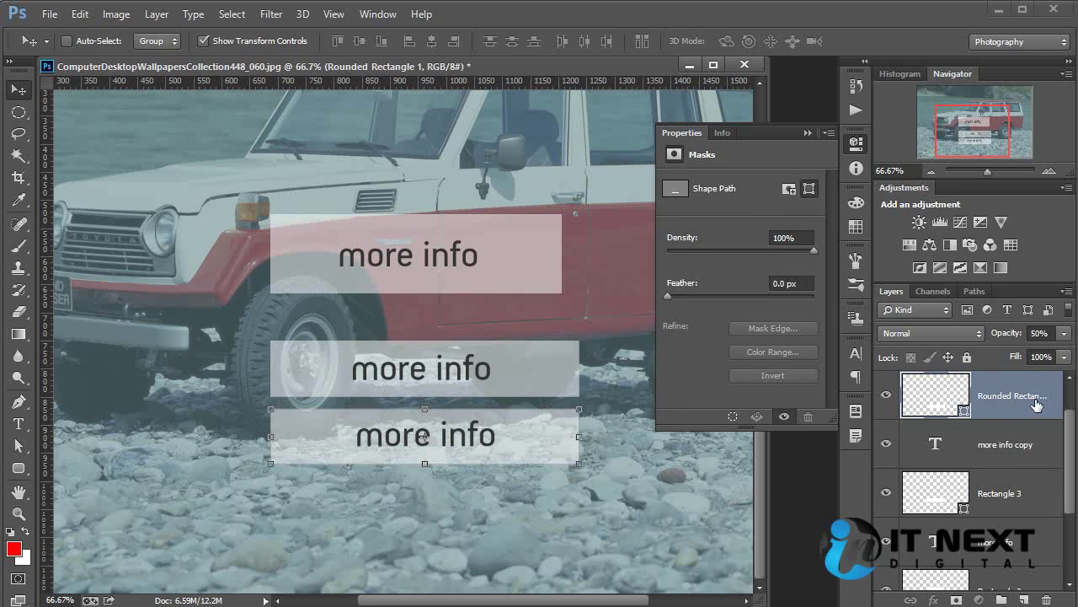
# Give the third box No Color fill, a white stroke and 3 pt stroke width
pyautogui.click(18, 467)
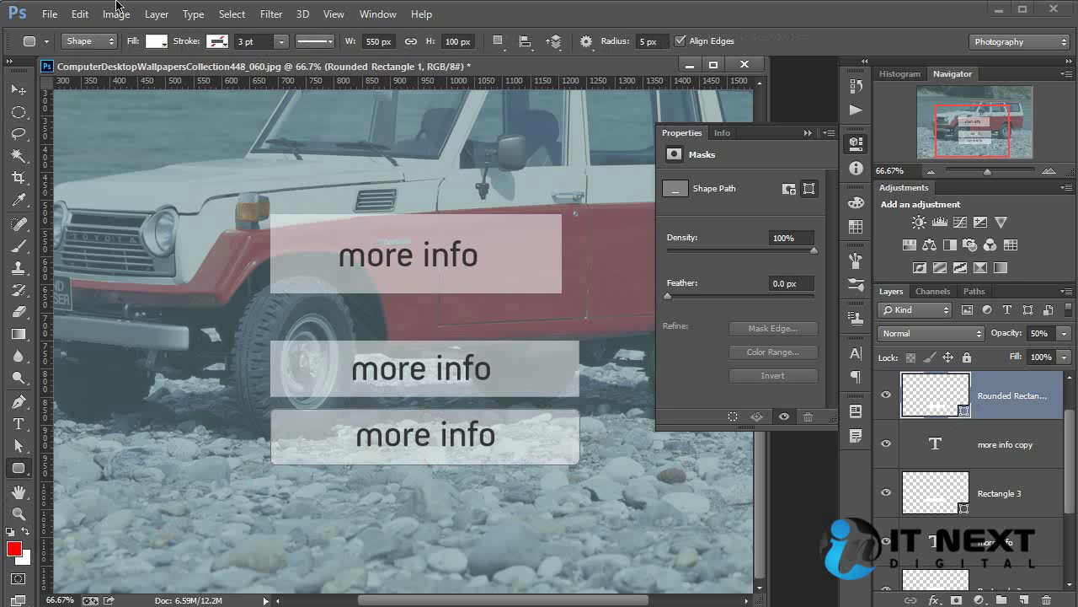
pyautogui.click(166, 44)
pyautogui.click(85, 74)
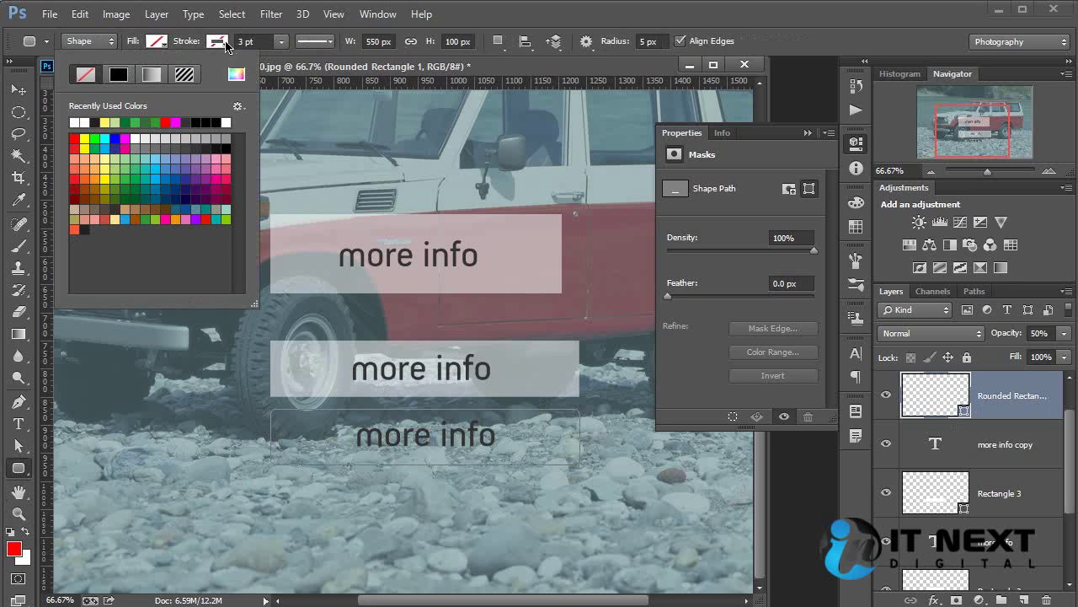
pyautogui.click(226, 44)
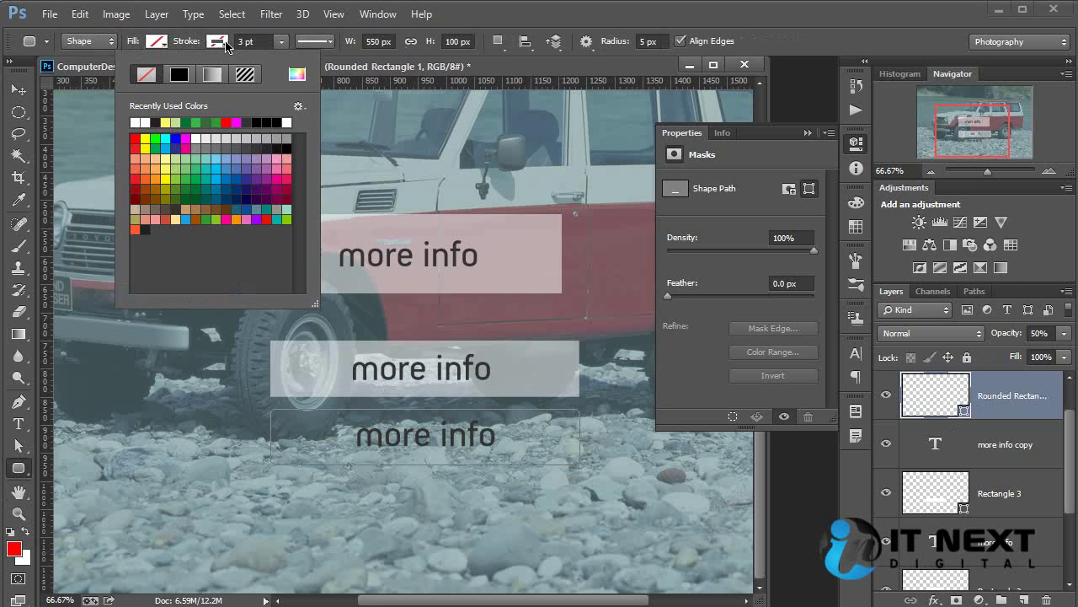
pyautogui.click(180, 75)
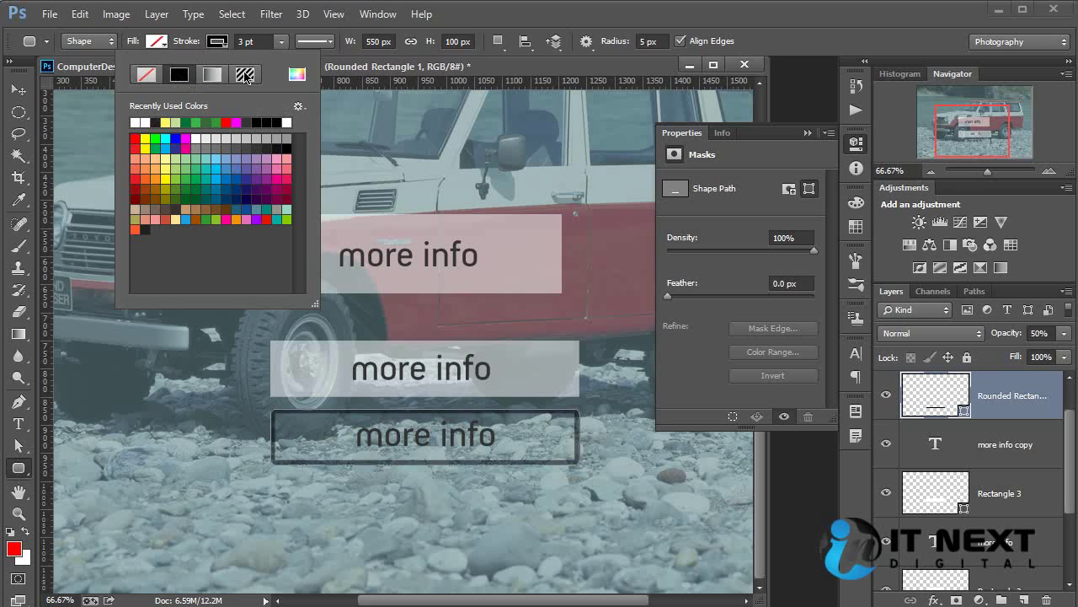
pyautogui.click(136, 121)
pyautogui.click(801, 30)
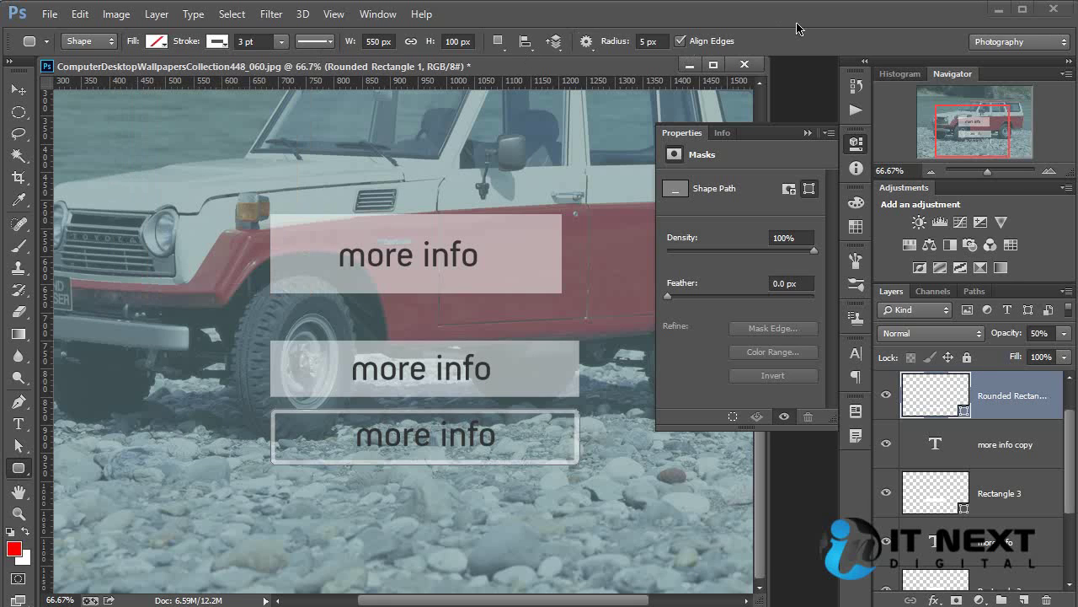
pyautogui.click(244, 42)
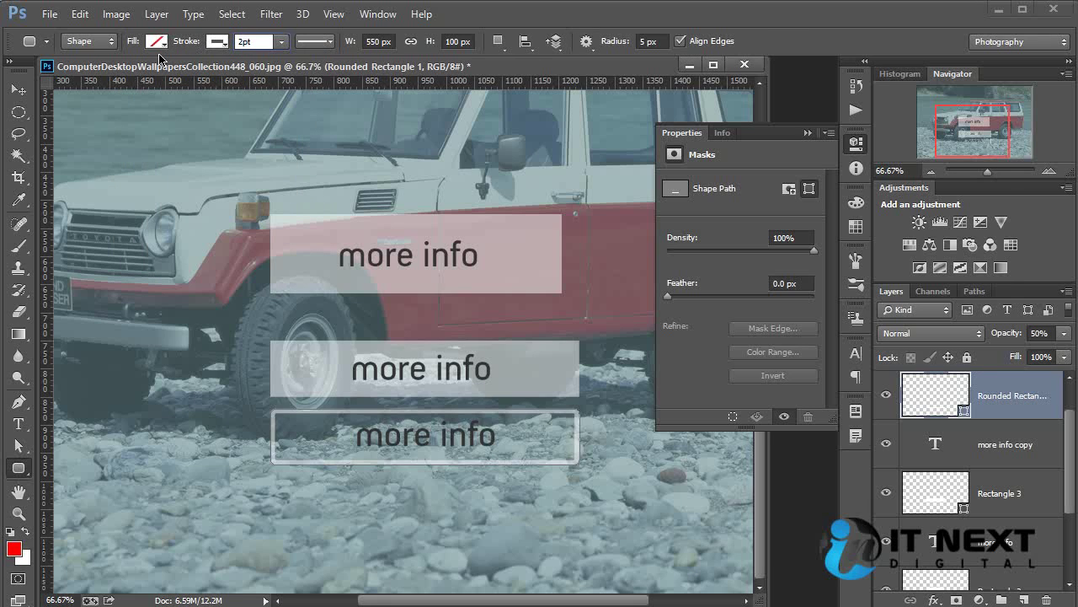
pyautogui.click(18, 89)
pyautogui.keyDown('ctrl'); pyautogui.click(638, 459); pyautogui.keyUp('ctrl')
# Raise the outlined box layer's opacity to 100%
pyautogui.hotkey('ctrl', '-')
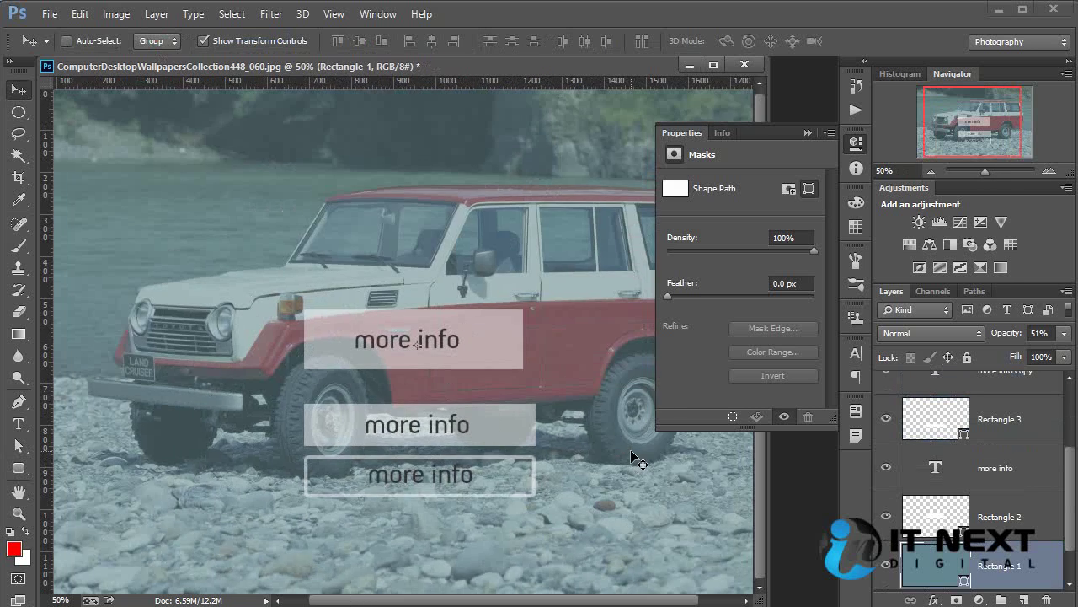
pyautogui.hotkey('ctrl', '-')
pyautogui.hotkey('ctrl', '+')
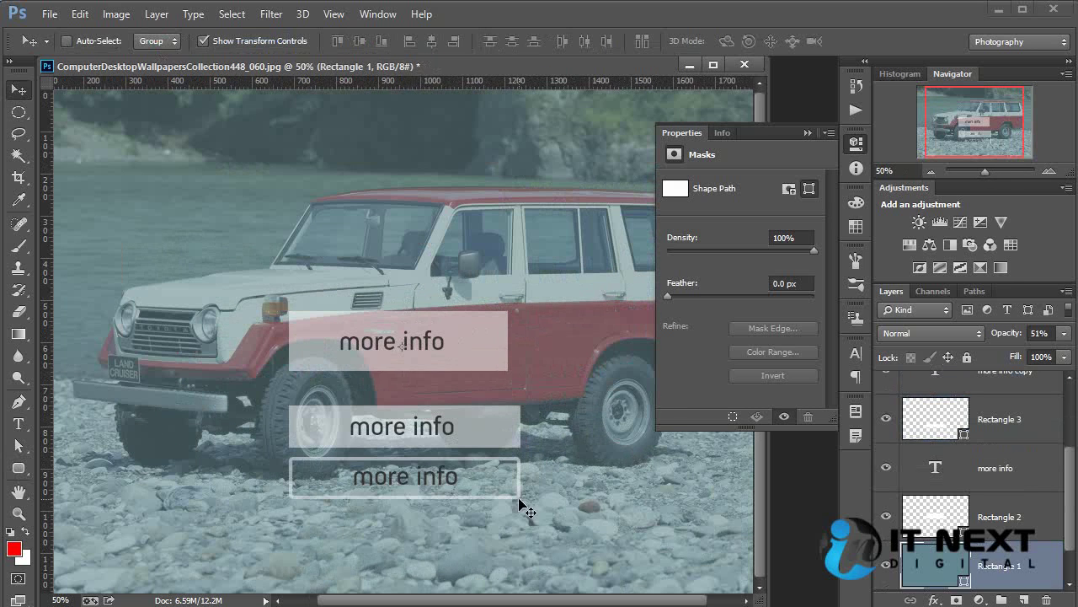
pyautogui.keyDown('ctrl'); pyautogui.click(517, 497); pyautogui.keyUp('ctrl')
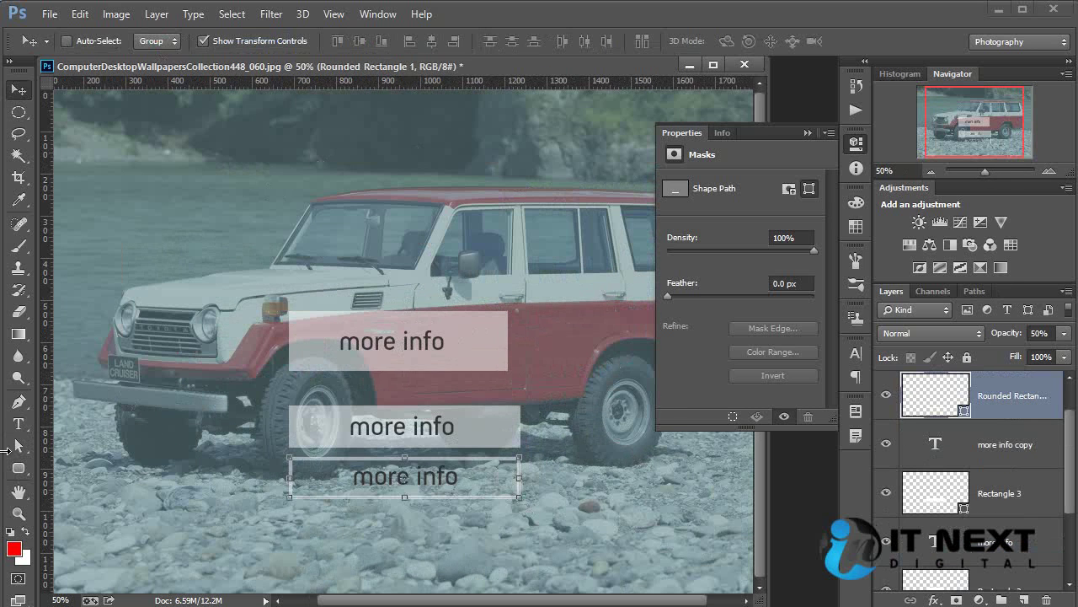
pyautogui.click(18, 467)
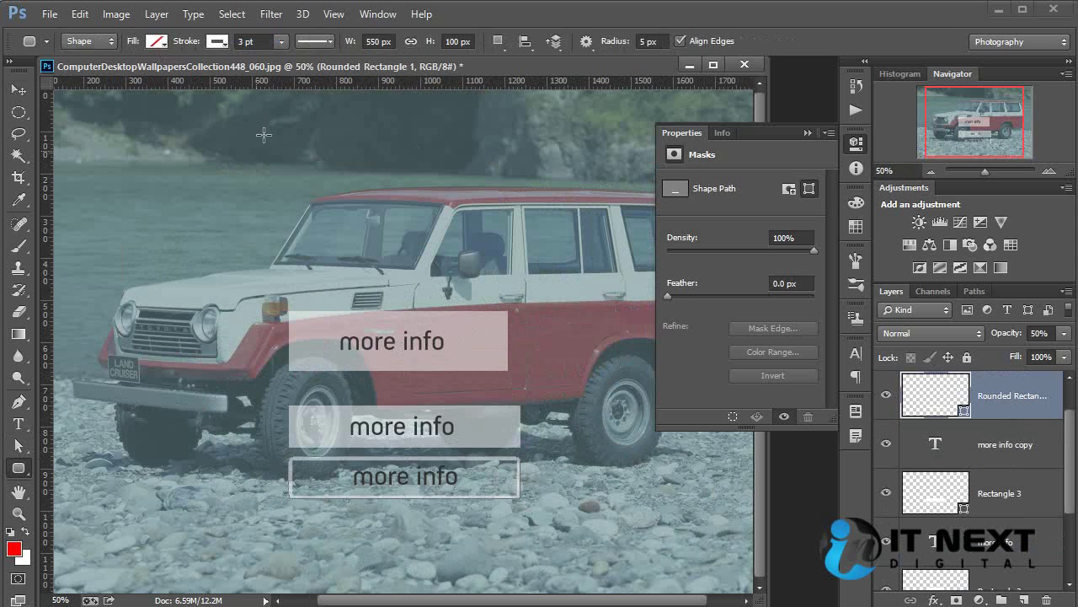
pyautogui.click(1064, 333)
pyautogui.moveTo(1026, 354); pyautogui.dragTo(1069, 354)
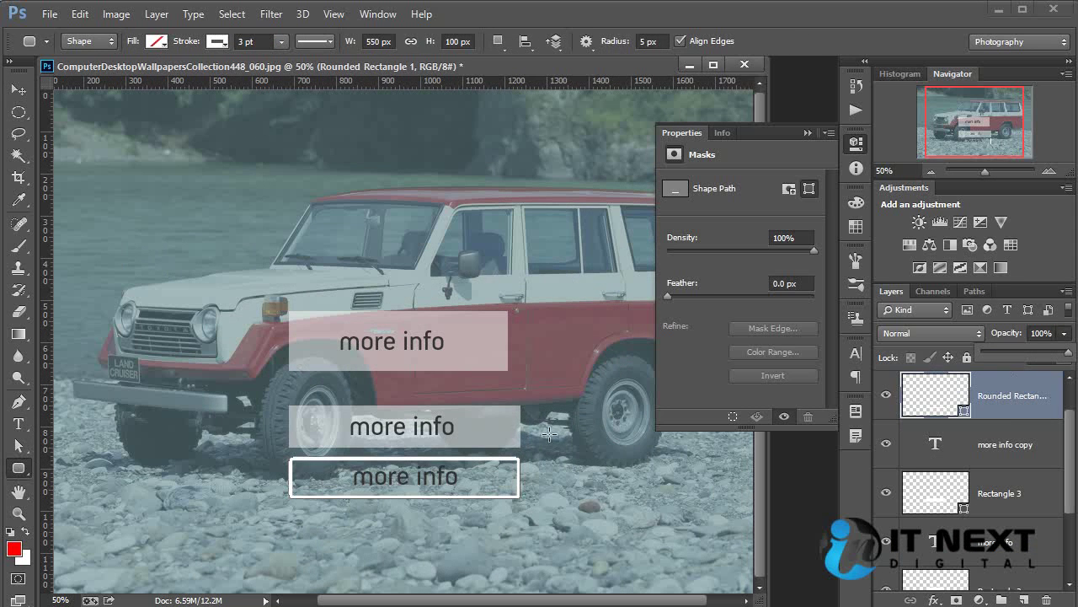
pyautogui.click(21, 465)
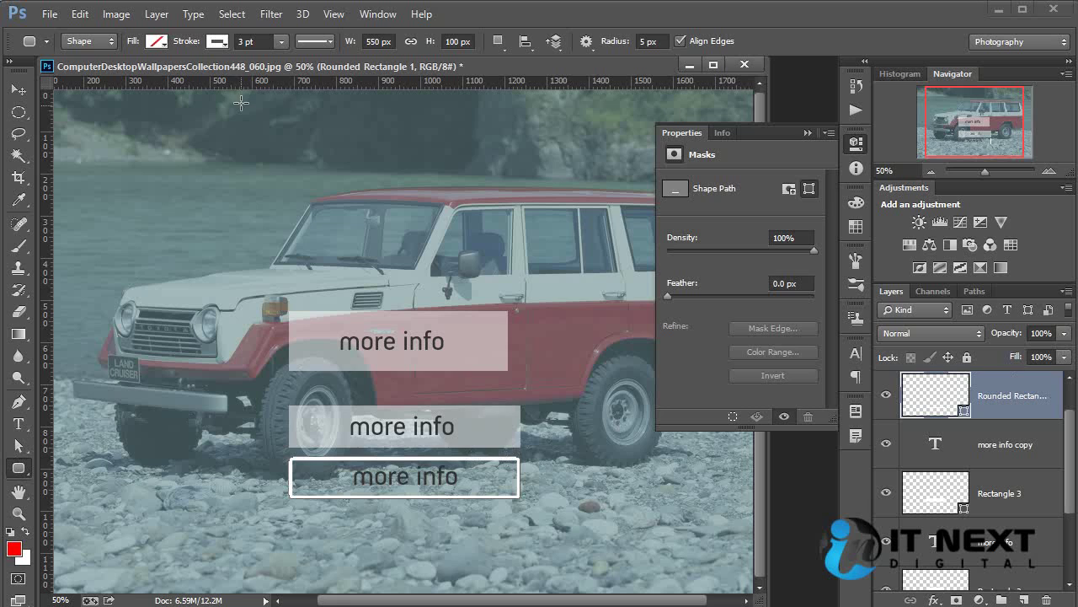
# Change the outlined box's stroke width to 2 pt
pyautogui.doubleClick(244, 42)
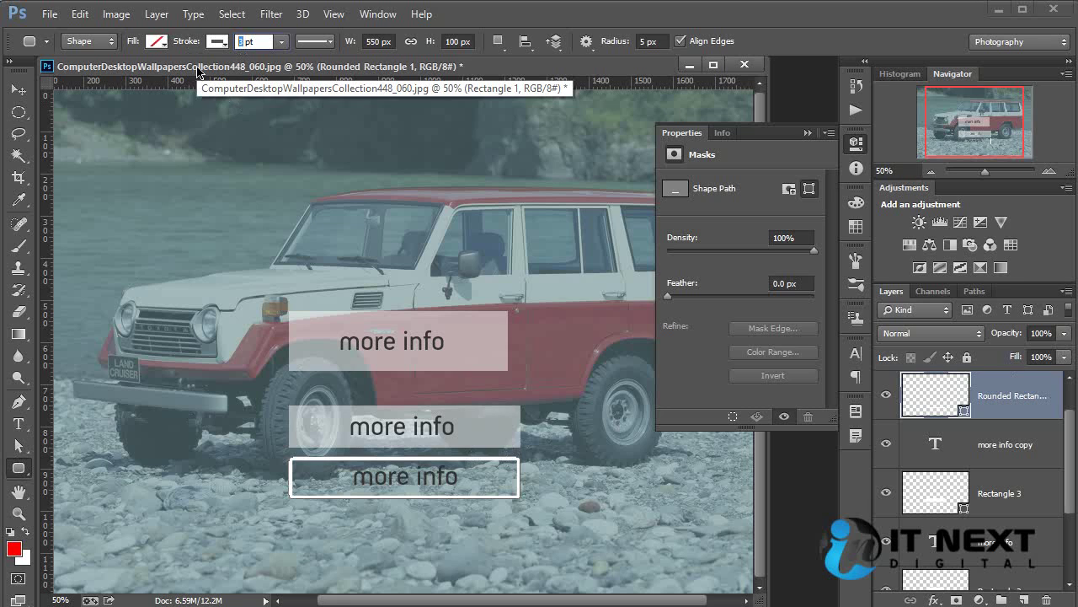
pyautogui.write('2')
pyautogui.press('Return')
pyautogui.press('v')
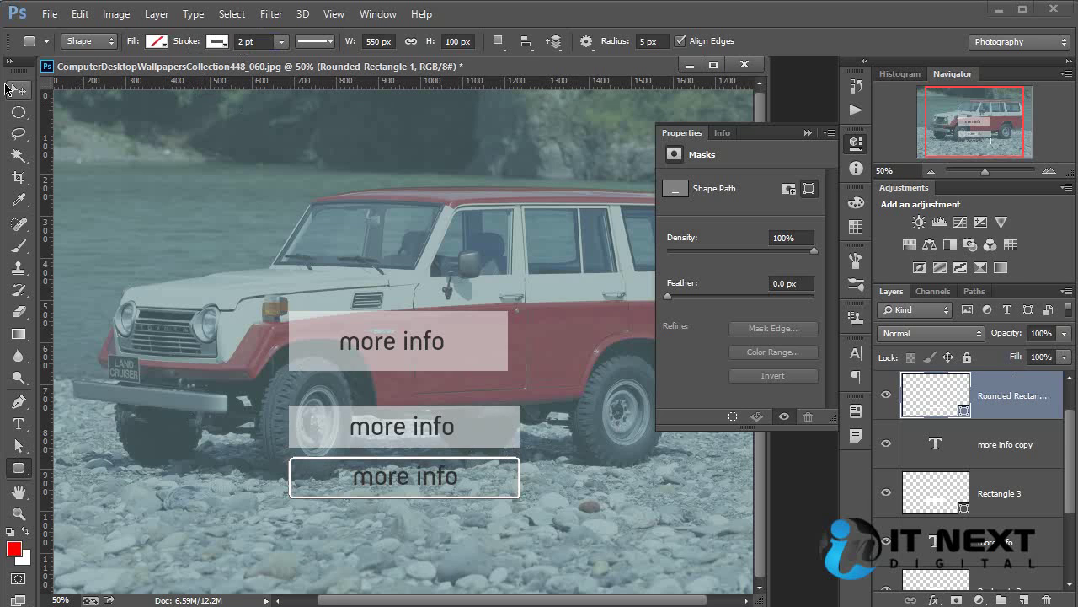
pyautogui.keyDown('ctrl'); pyautogui.click(694, 497); pyautogui.keyUp('ctrl')
pyautogui.keyDown('ctrl'); pyautogui.click(521, 496); pyautogui.keyUp('ctrl')
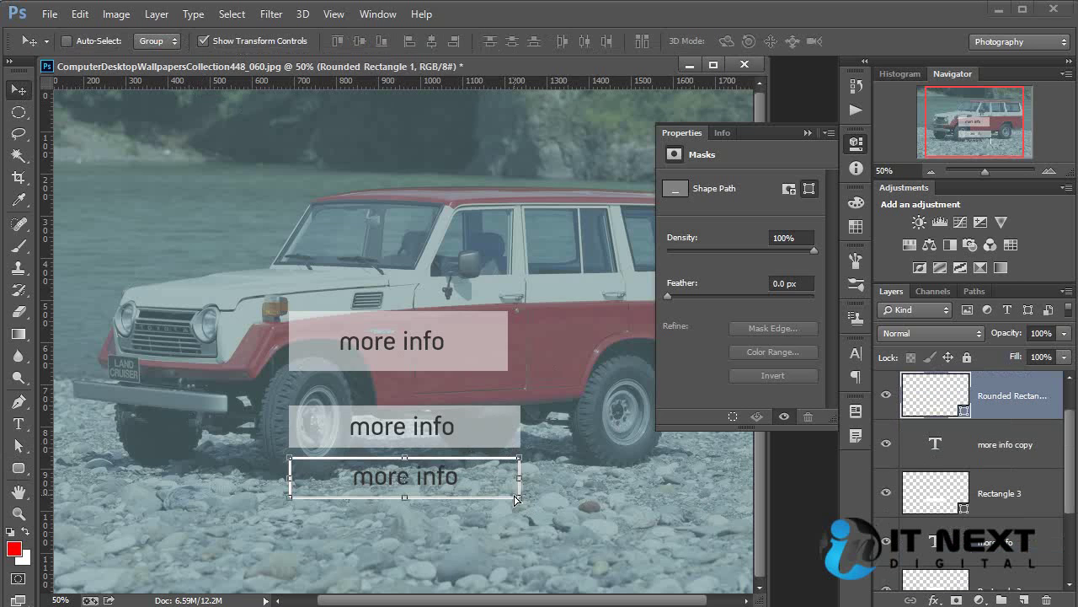
# Set the stroke alignment to Outside in Stroke Options, after trying Center and Inside
pyautogui.click(17, 469)
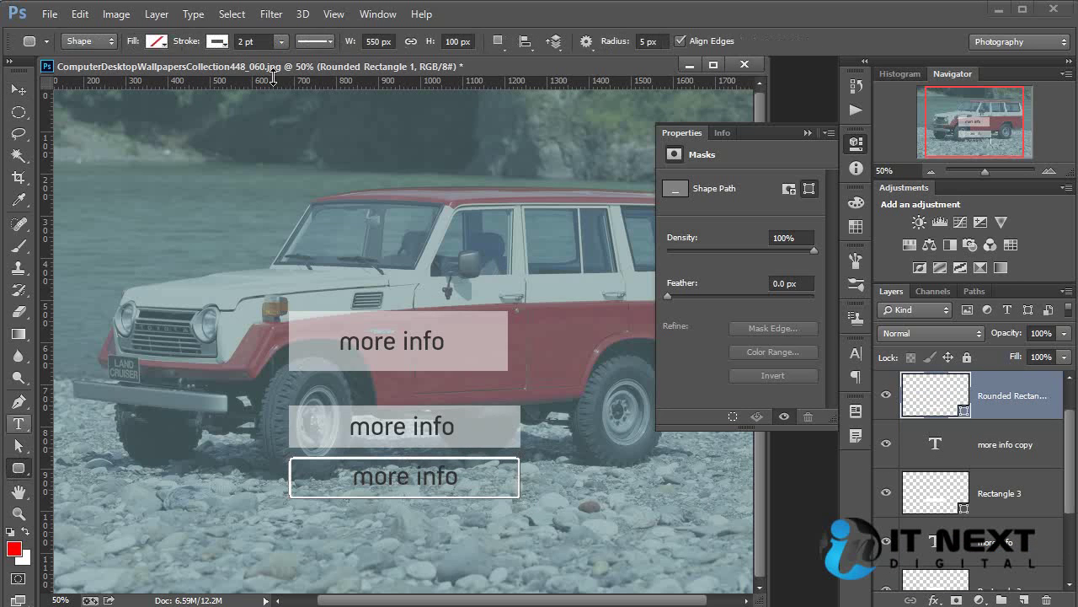
pyautogui.click(331, 47)
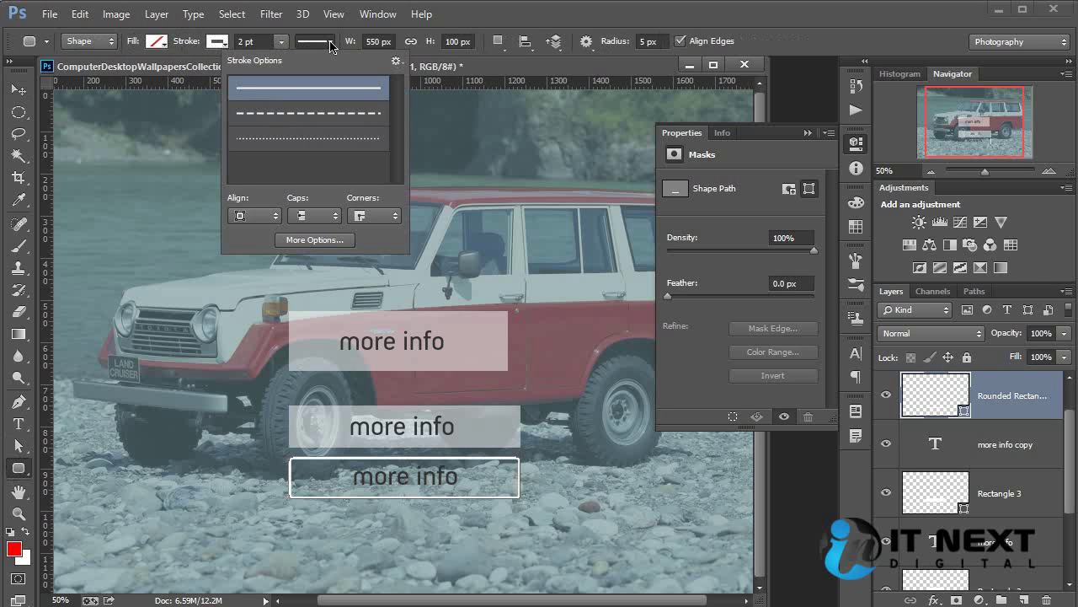
pyautogui.click(259, 216)
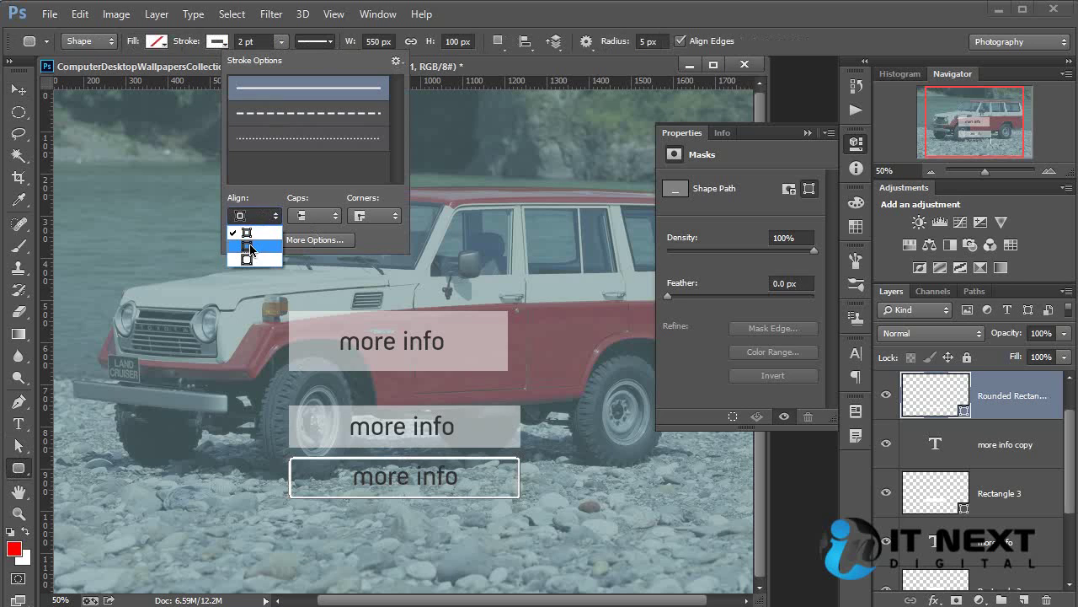
pyautogui.click(249, 247)
pyautogui.click(253, 215)
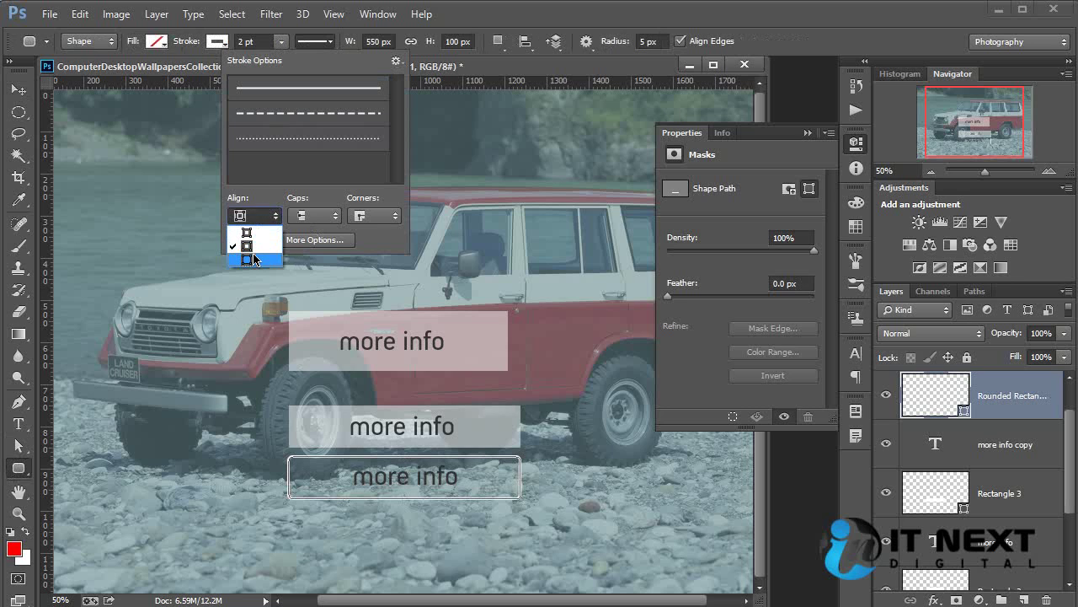
pyautogui.click(253, 259)
pyautogui.click(253, 215)
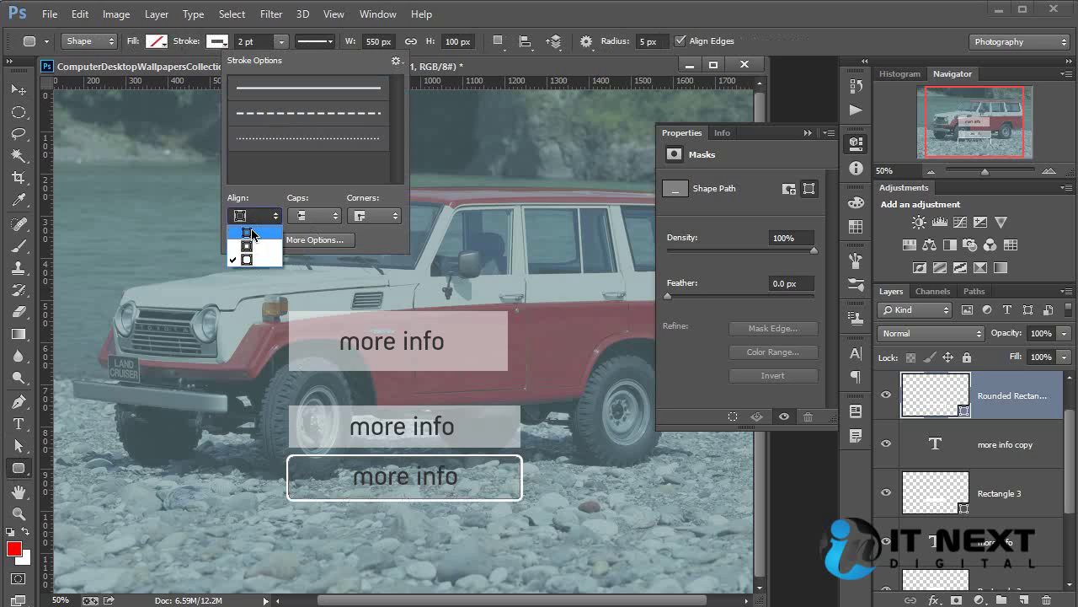
pyautogui.click(253, 233)
pyautogui.click(255, 221)
pyautogui.click(250, 250)
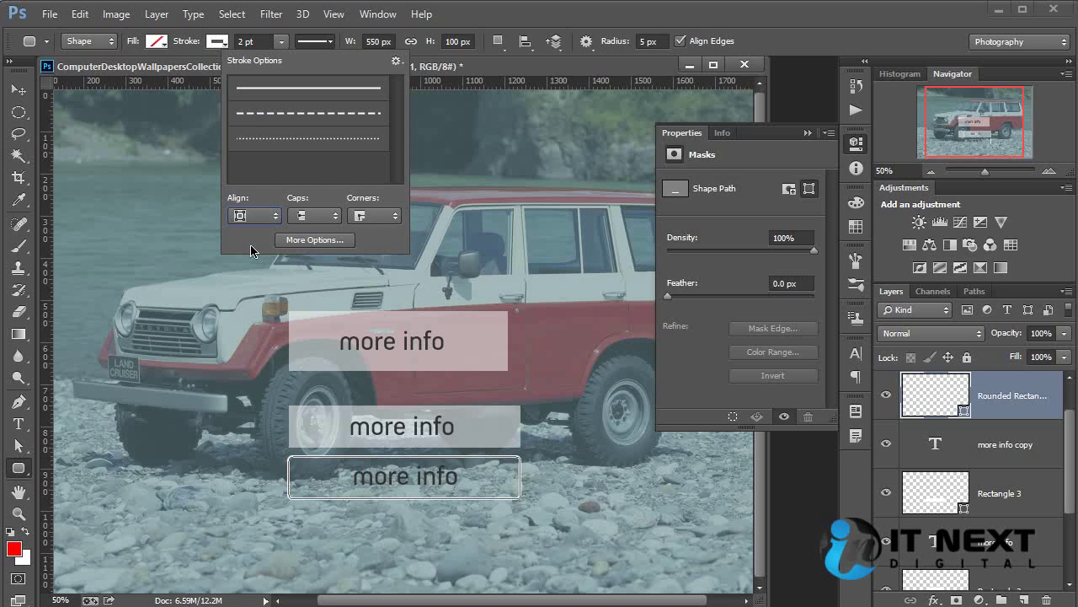
pyautogui.click(255, 221)
pyautogui.click(258, 242)
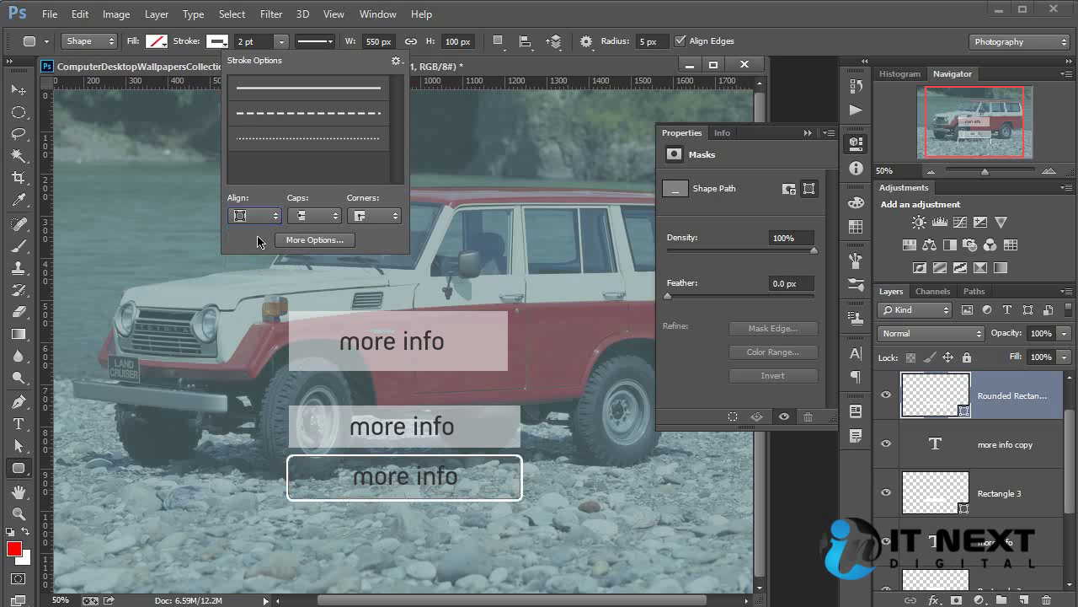
# Zoom out to 33.33% to view the whole image and deselect the rectangle
pyautogui.click(18, 89)
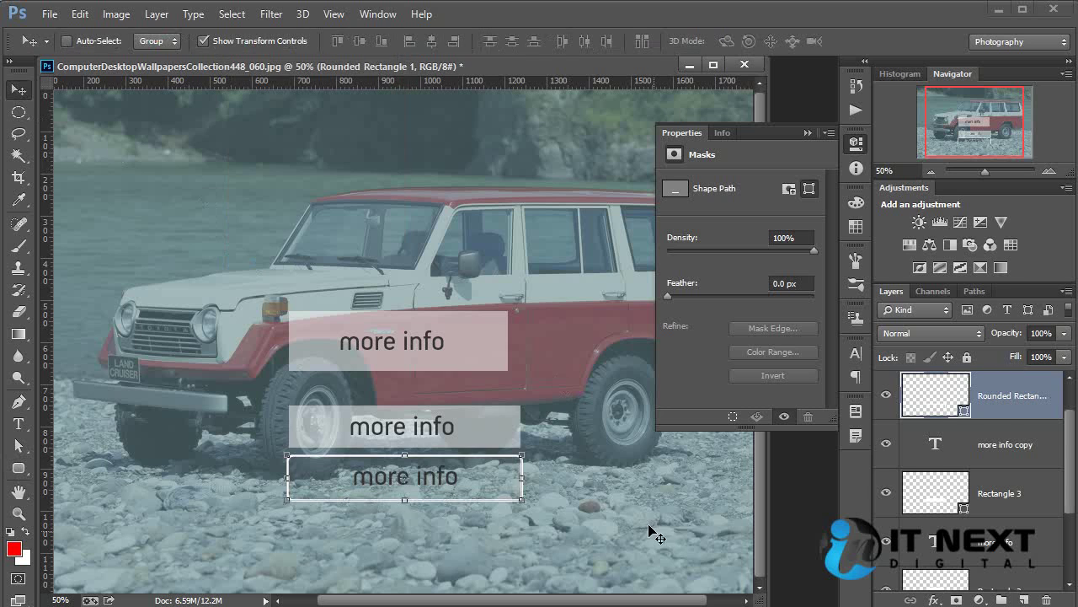
pyautogui.moveTo(535, 380); pyautogui.dragTo(666, 422)
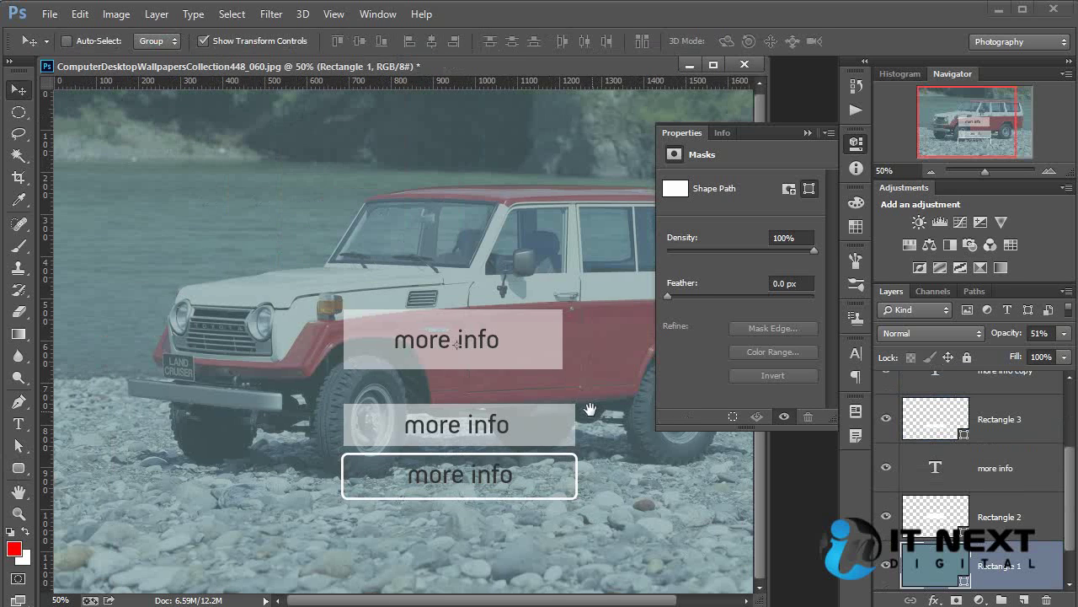
pyautogui.hotkey('ctrl', '-')
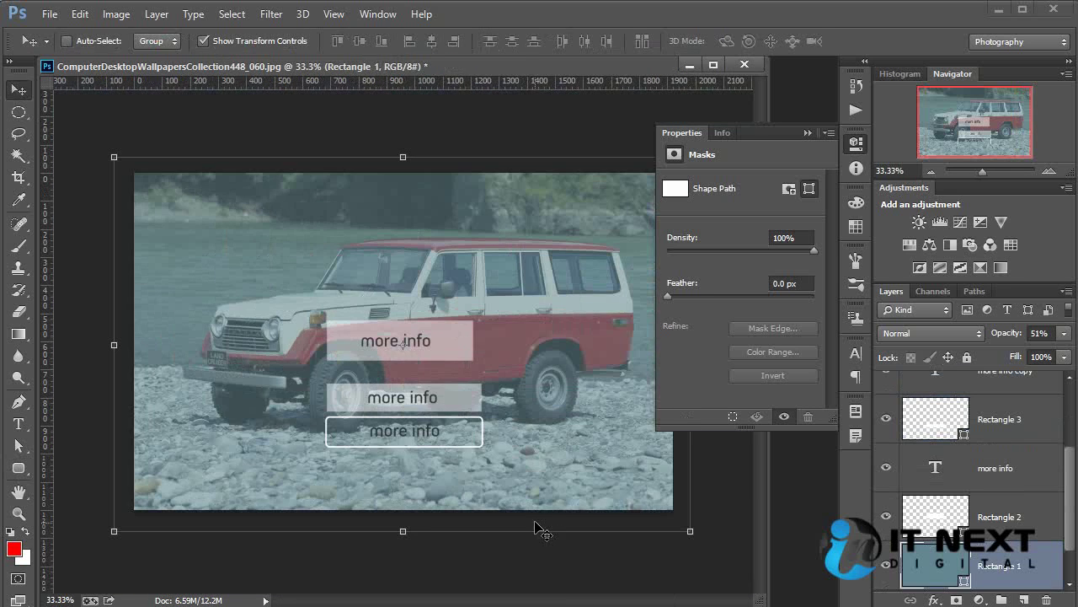
pyautogui.click(581, 566)
# Draw a white ellipse with the Ellipse Tool and set its height to 500 px
pyautogui.click(18, 468)
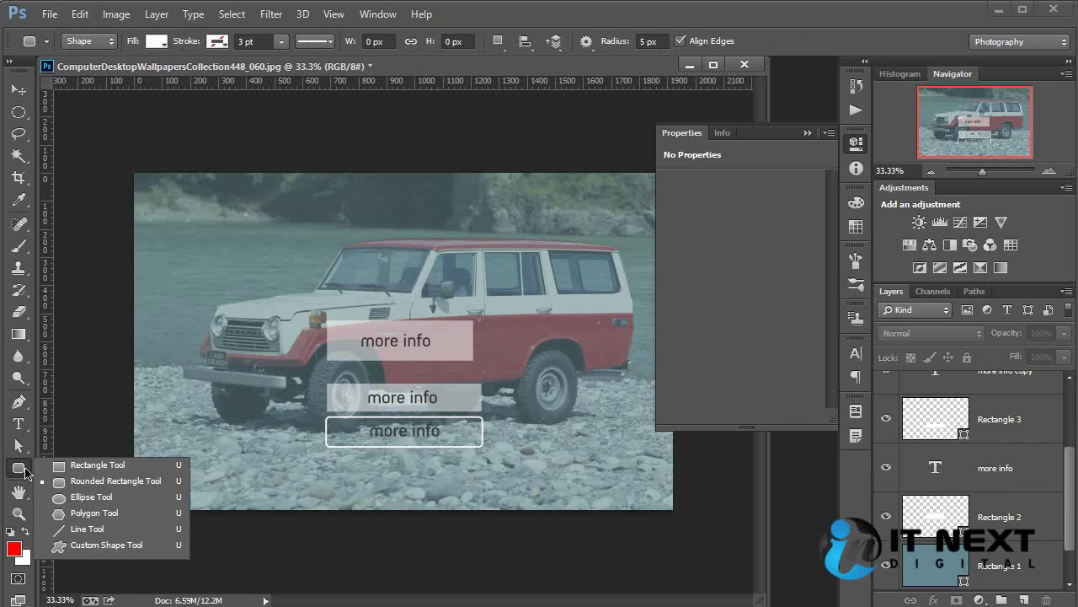
pyautogui.click(117, 500)
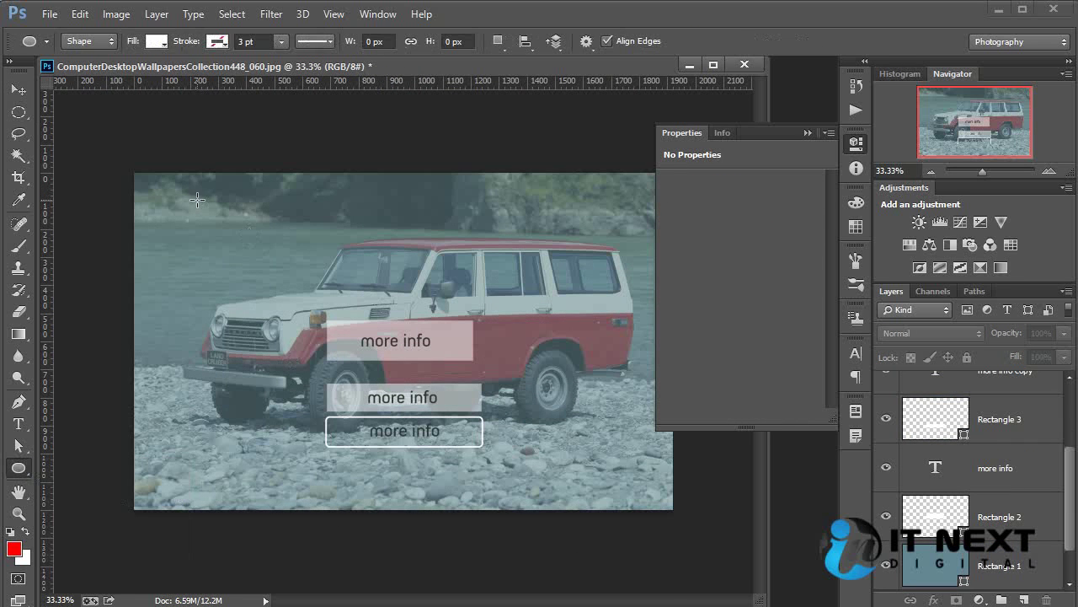
pyautogui.moveTo(197, 200); pyautogui.dragTo(305, 307)
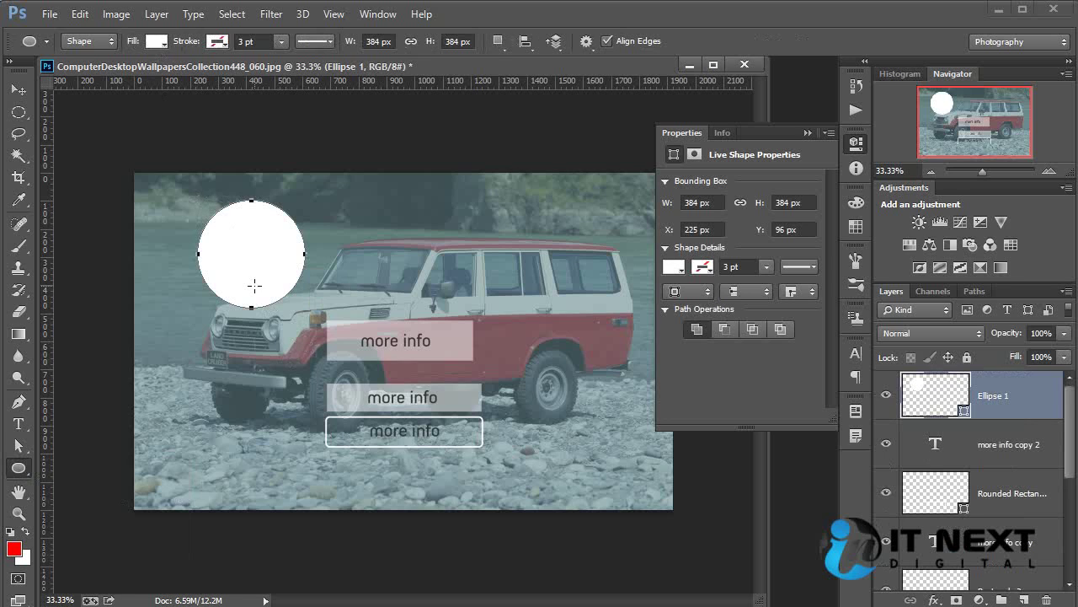
pyautogui.click(377, 41)
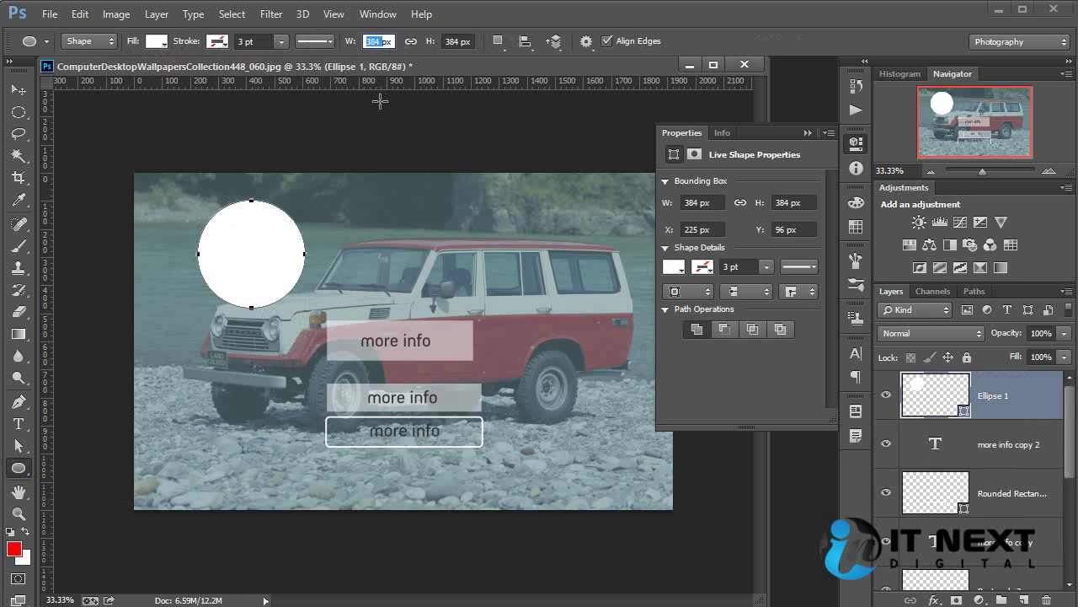
pyautogui.click(451, 42)
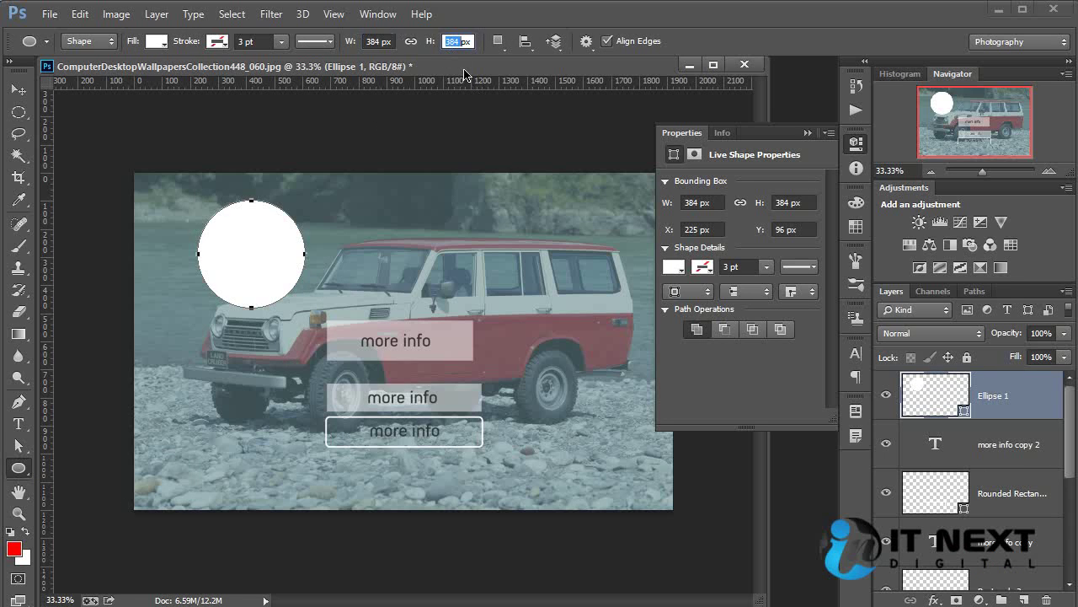
pyautogui.write('500')
pyautogui.press('Return')
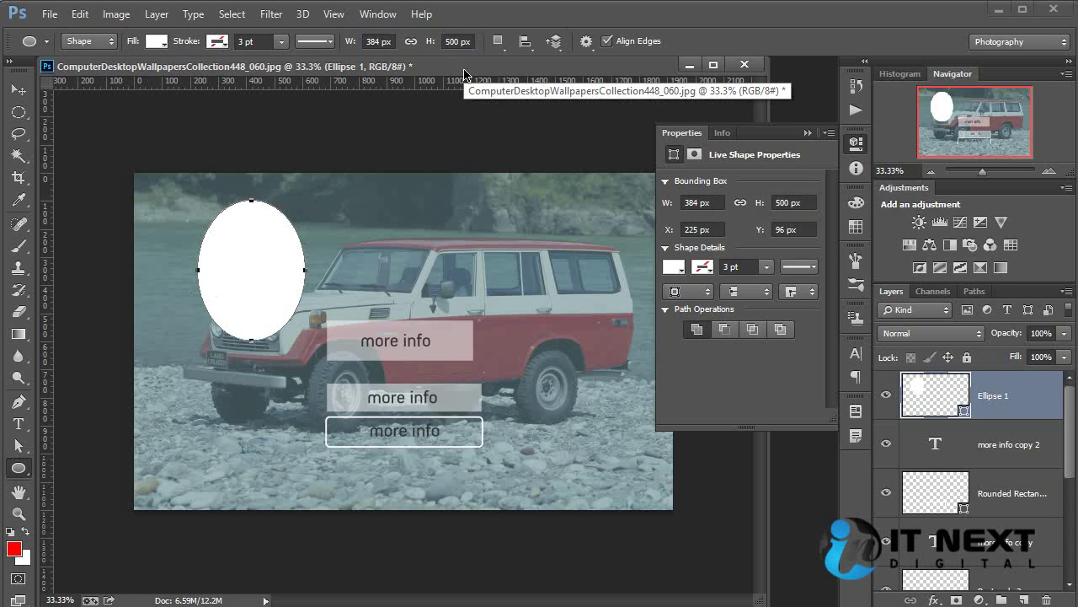
pyautogui.click(18, 89)
# Resize the copied ellipse to a 400 × 400 px circle
pyautogui.moveTo(273, 251)
pyautogui.mouseDown()
pyautogui.moveTo(226, 245)
pyautogui.moveTo(549, 233)
pyautogui.moveTo(517, 250)
pyautogui.mouseUp()
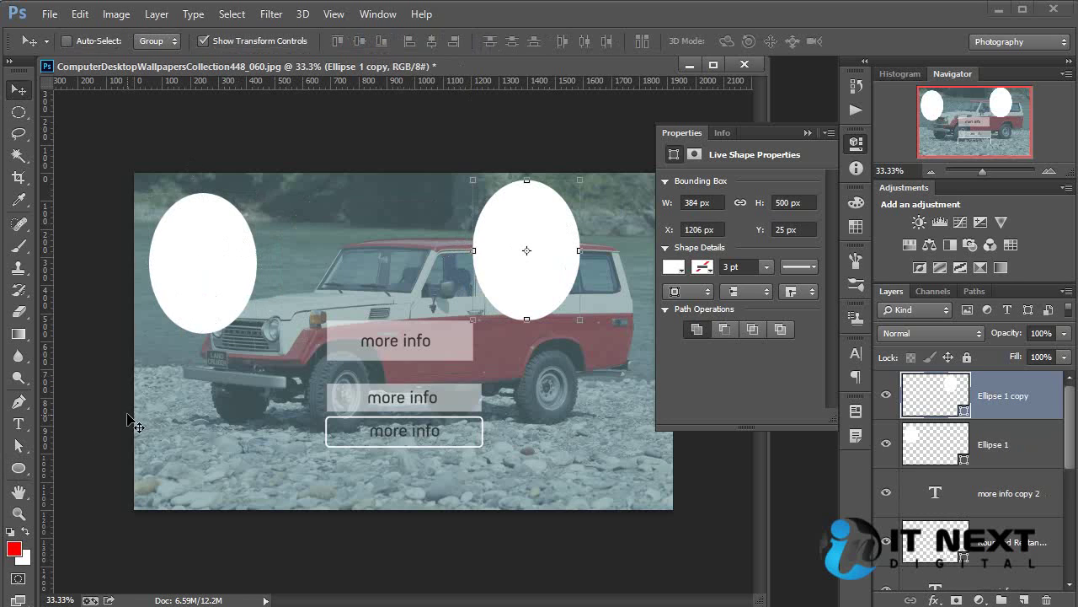
pyautogui.click(19, 468)
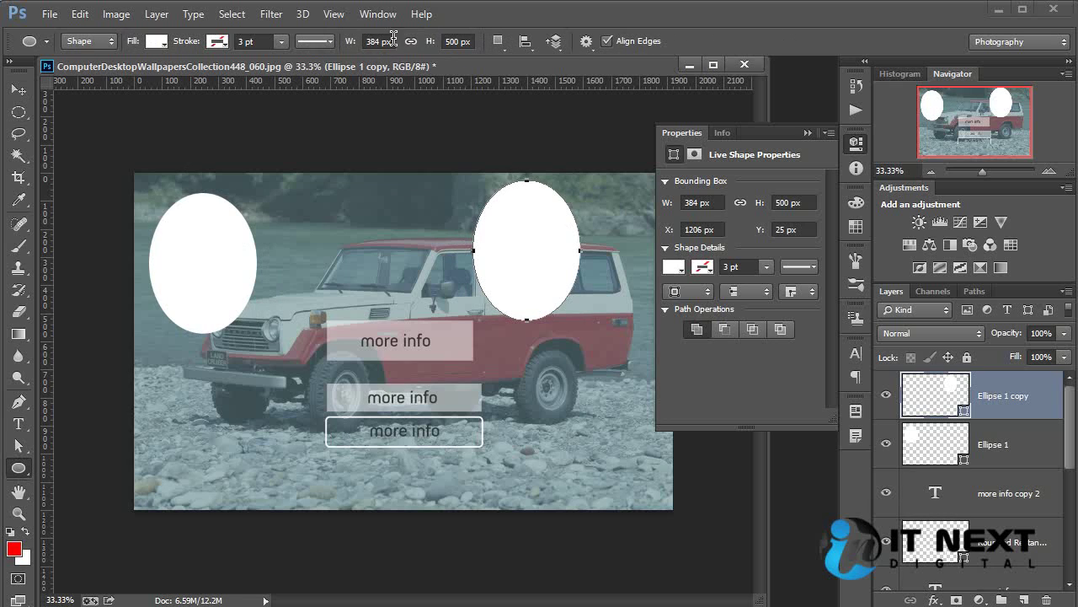
pyautogui.click(385, 41)
pyautogui.moveTo(385, 40); pyautogui.dragTo(362, 41)
pyautogui.write('400')
pyautogui.press('Tab')
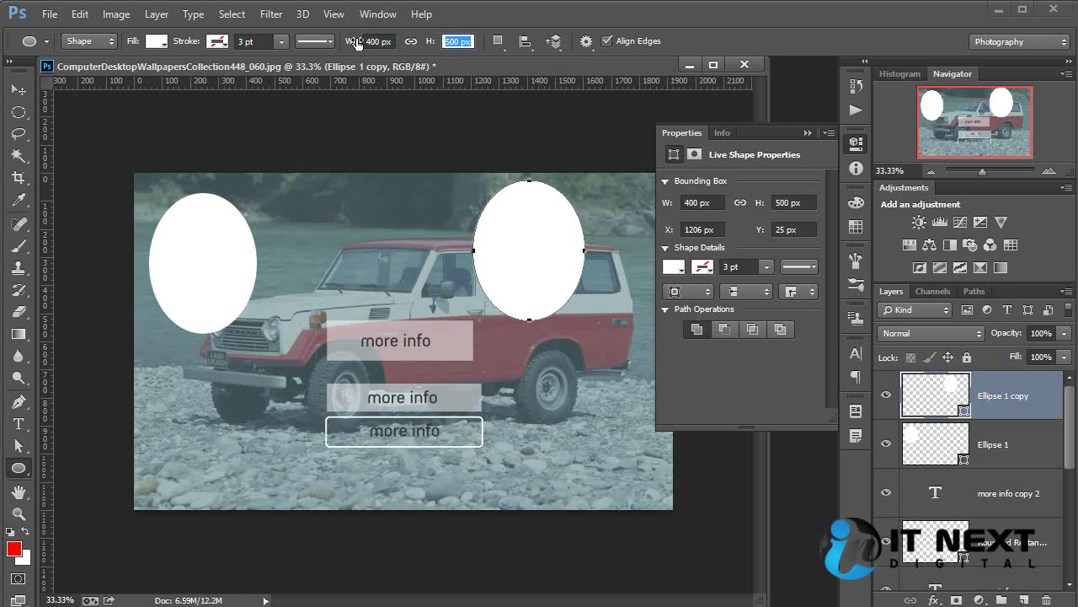
pyautogui.write('400')
pyautogui.press('Return')
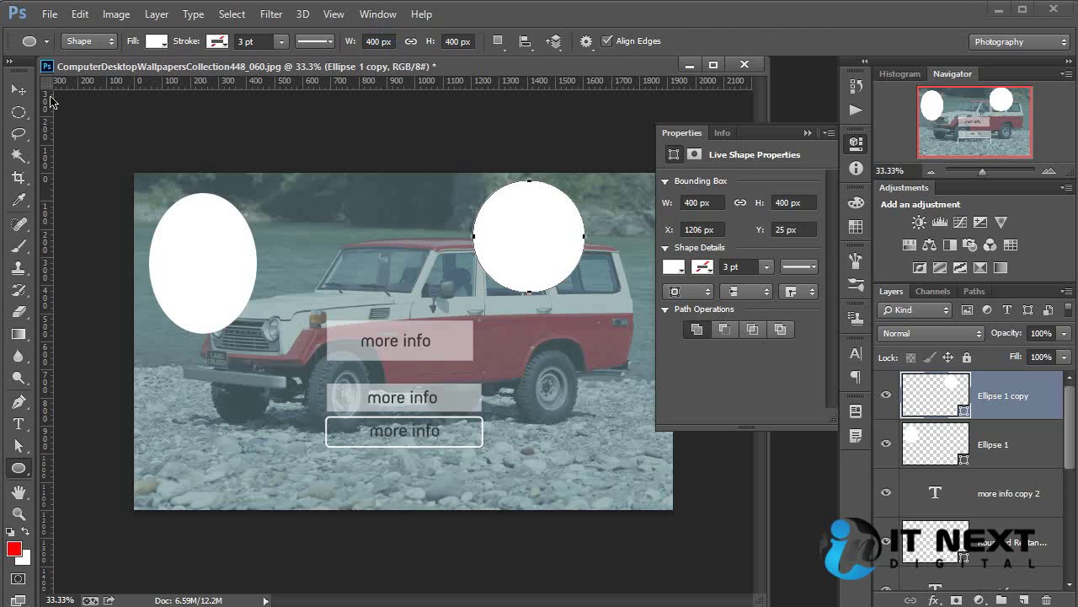
# Move the circle left over the car's roof and show the path alignment options
pyautogui.click(18, 89)
pyautogui.moveTo(554, 228); pyautogui.dragTo(414, 245)
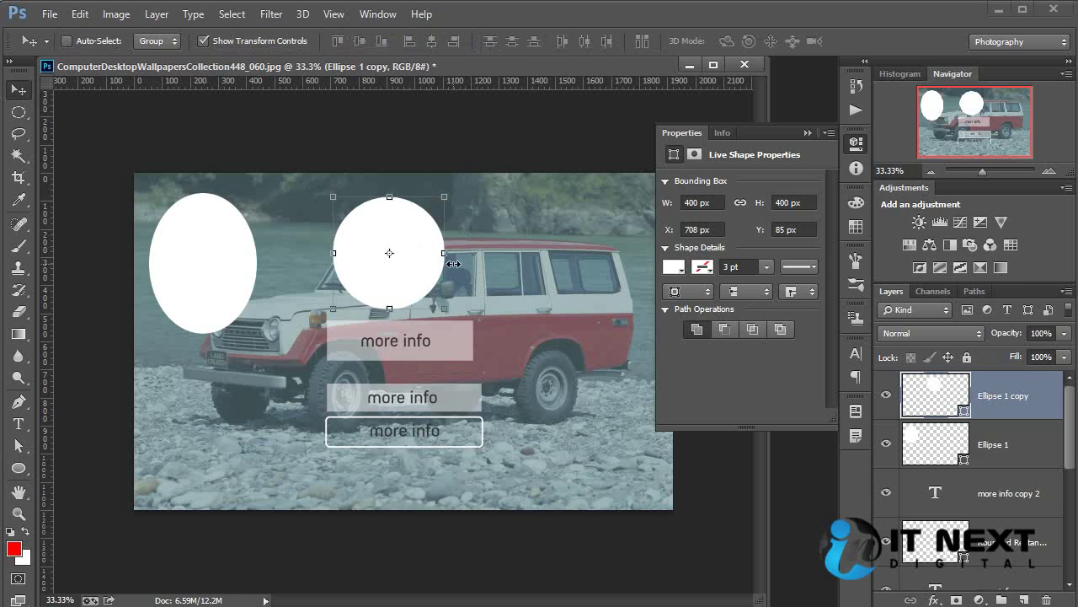
pyautogui.click(18, 468)
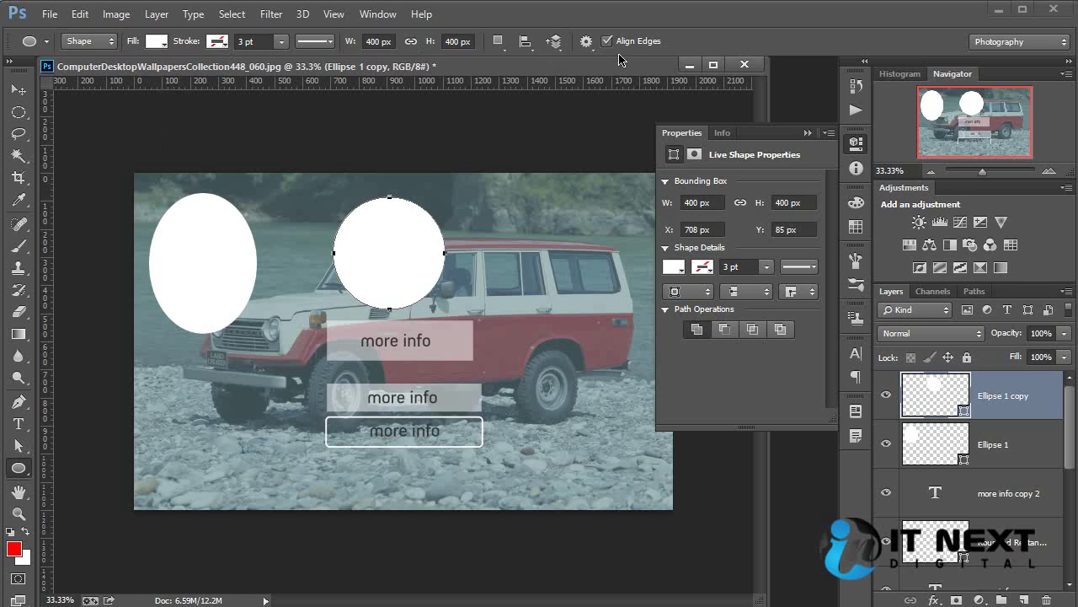
pyautogui.click(525, 42)
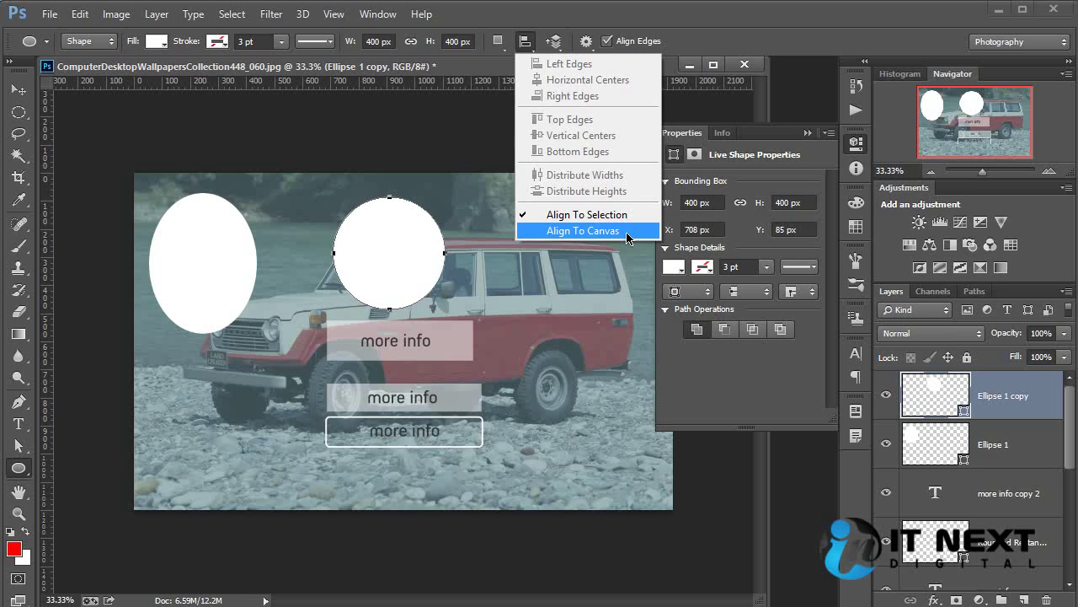
# Select both white ellipses and switch to the Polygon Tool
pyautogui.click(732, 45)
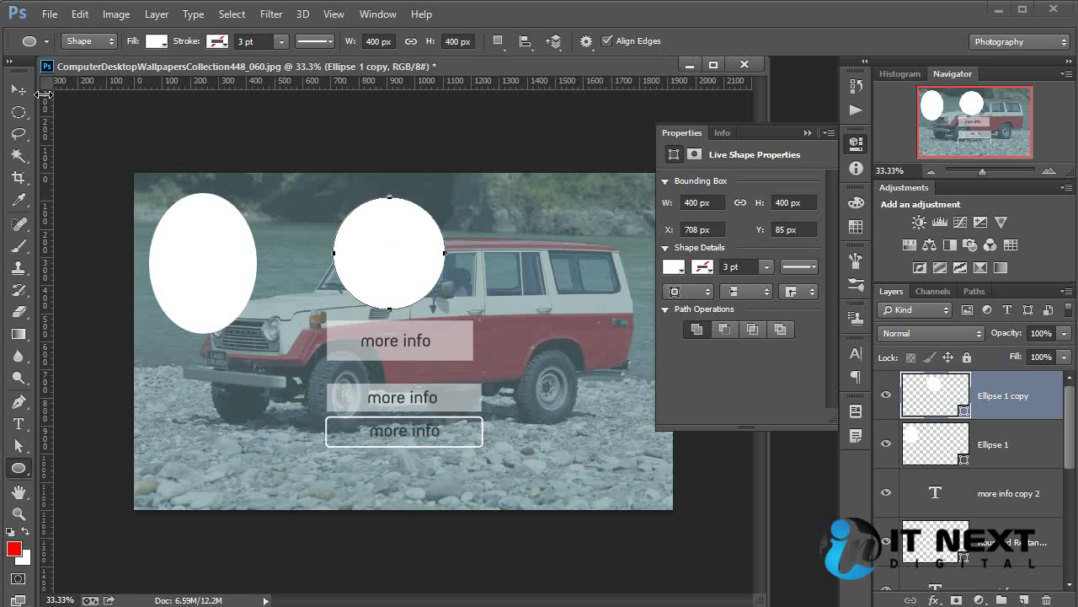
pyautogui.click(19, 90)
pyautogui.keyDown('ctrl'); pyautogui.keyDown('shift'); pyautogui.click(173, 215); pyautogui.keyUp('shift'); pyautogui.keyUp('ctrl')
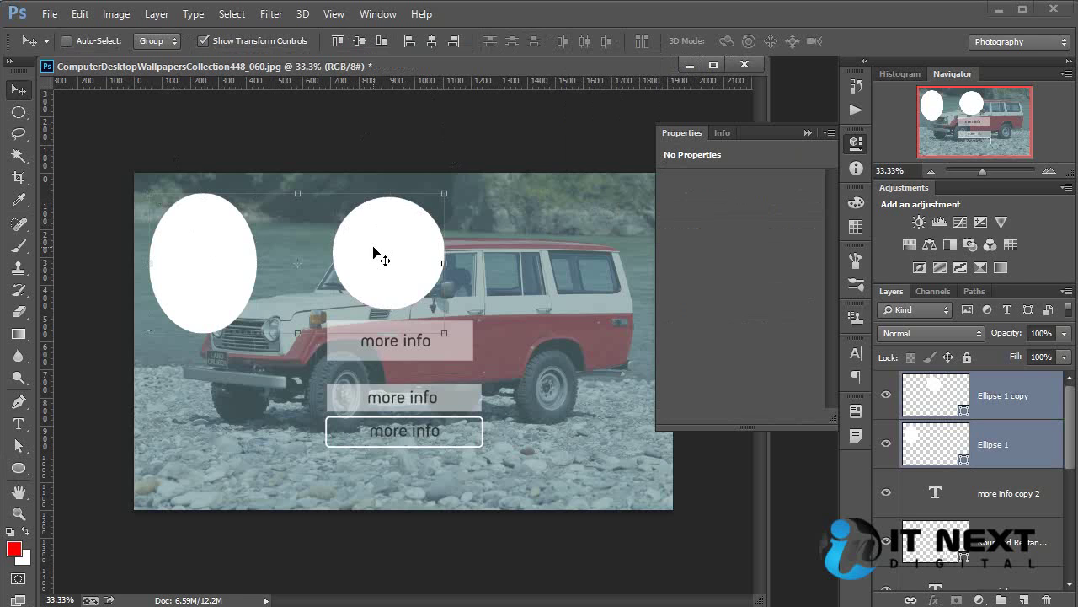
pyautogui.click(19, 467)
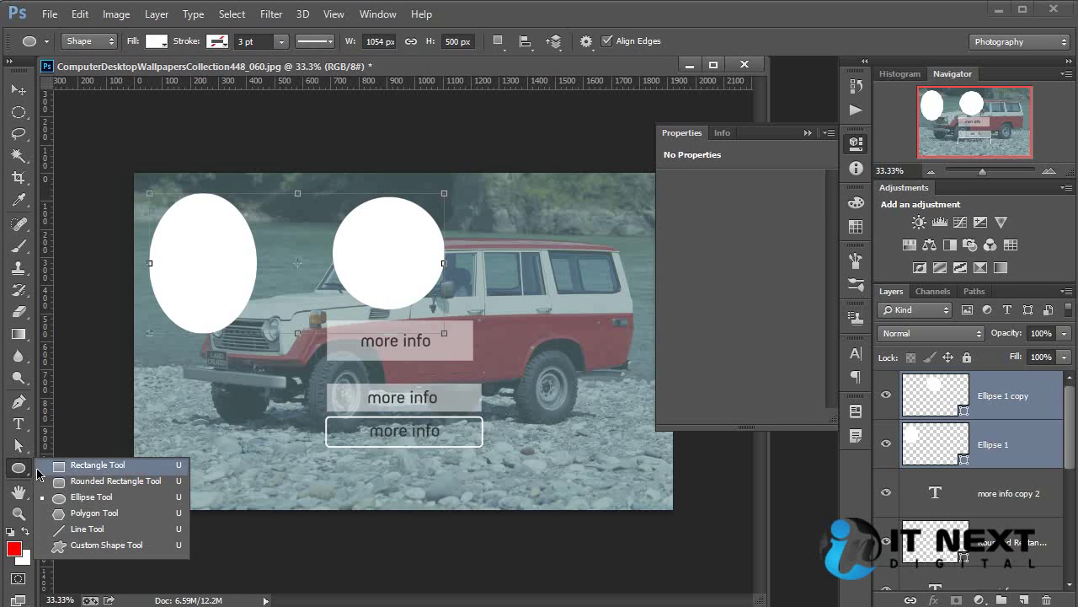
pyautogui.click(149, 519)
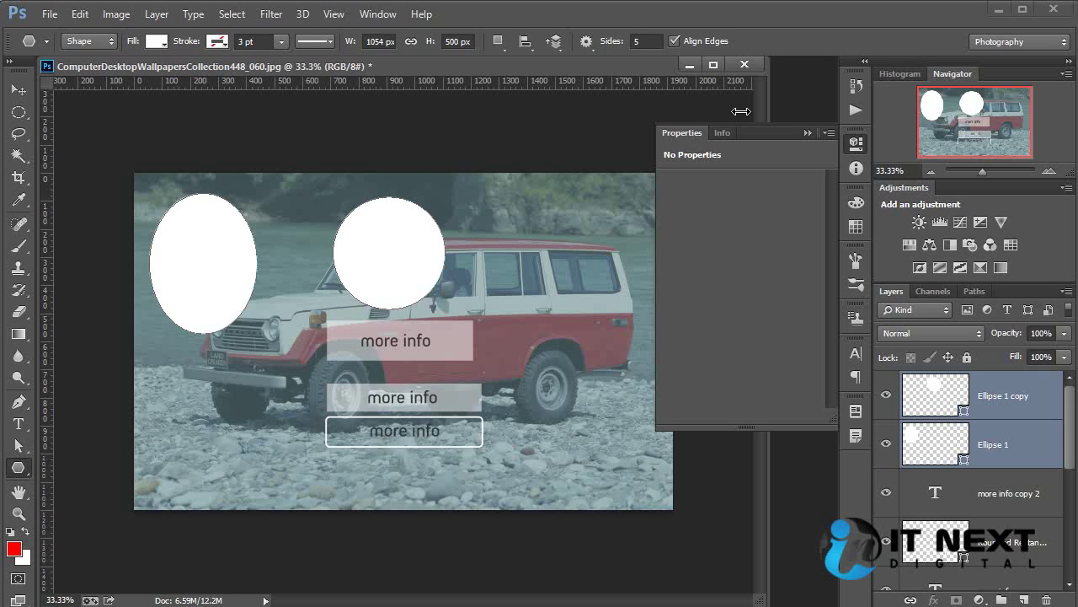
# Open the Create Polygon dialog set to 100 × 100 px with 5 sides
pyautogui.click(1003, 446)
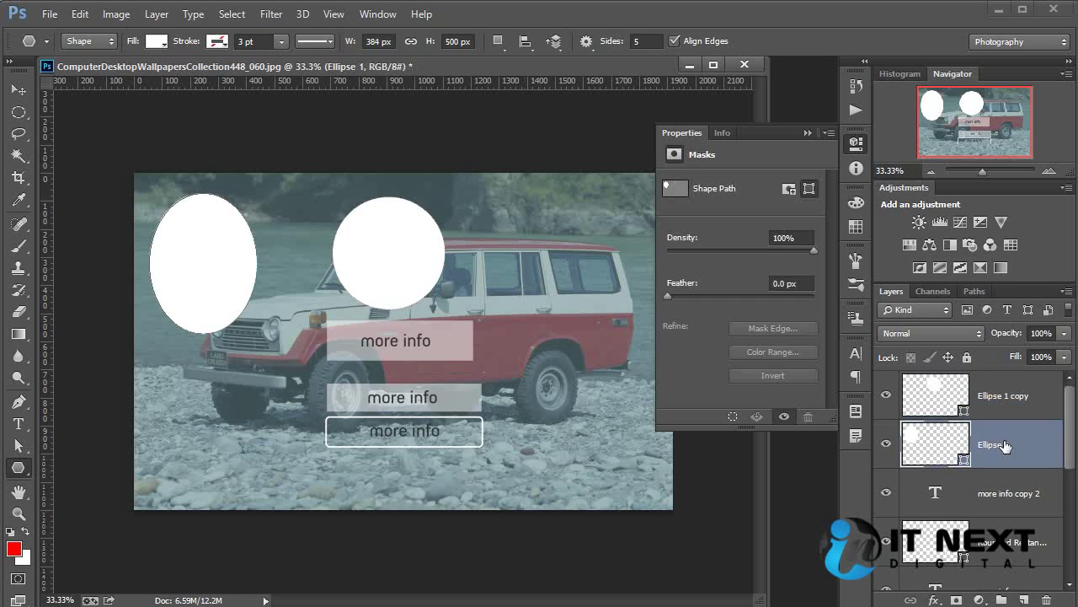
pyautogui.doubleClick(1041, 398)
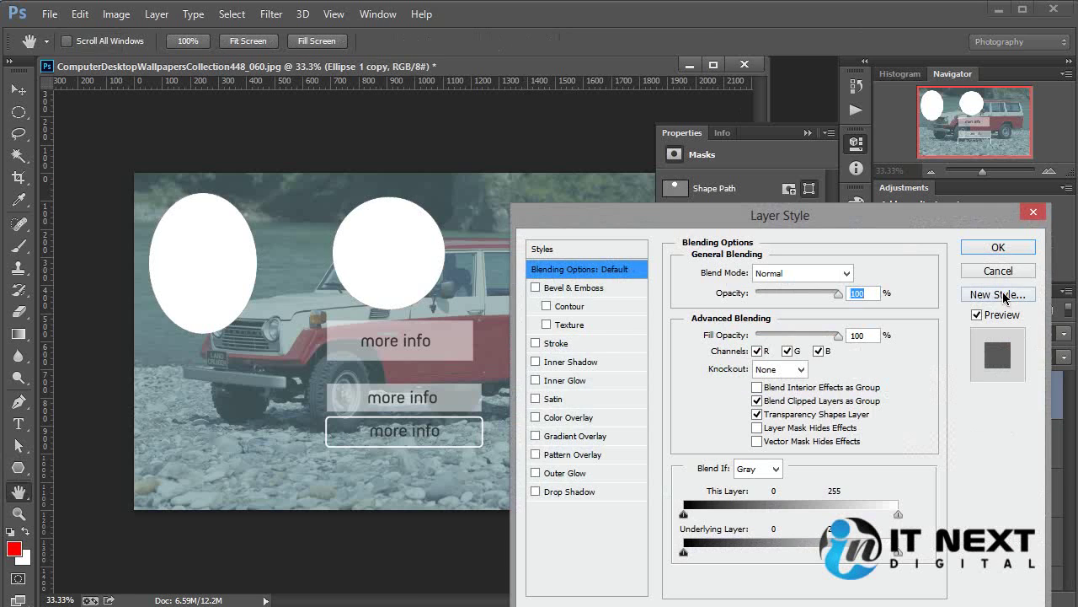
pyautogui.click(998, 247)
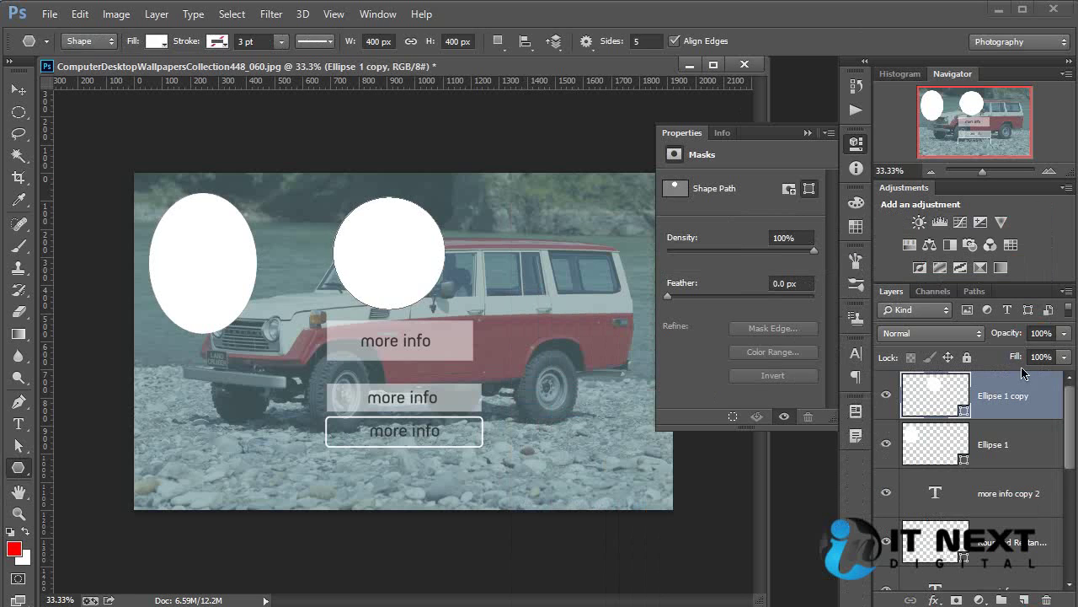
pyautogui.keyDown('ctrl'); pyautogui.click(1043, 417); pyautogui.keyUp('ctrl')
pyautogui.click(548, 278)
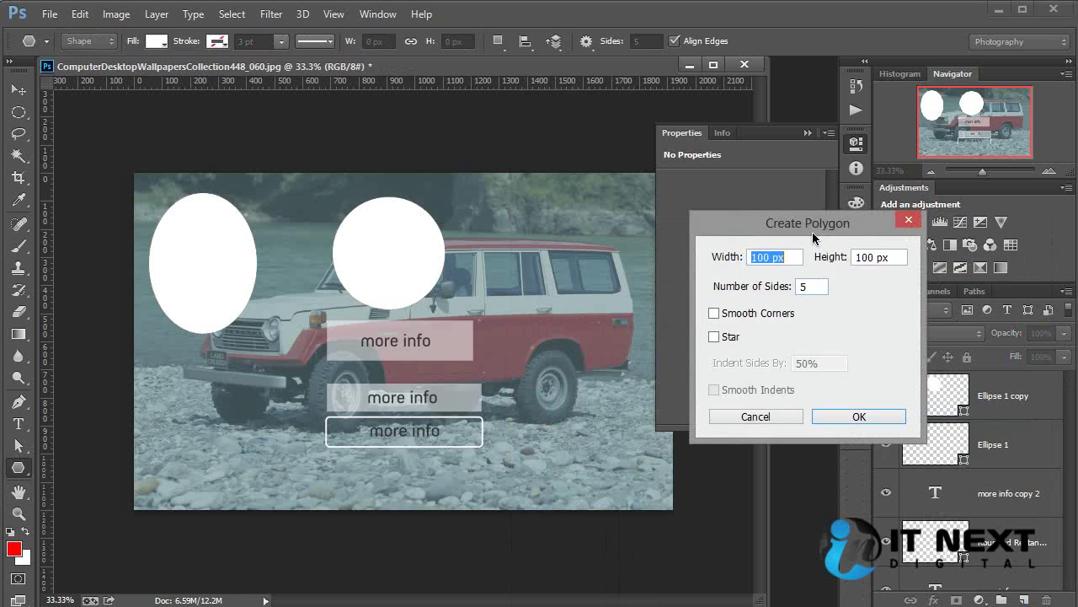
pyautogui.moveTo(812, 232); pyautogui.dragTo(518, 200)
pyautogui.doubleClick(517, 255)
pyautogui.write('6')
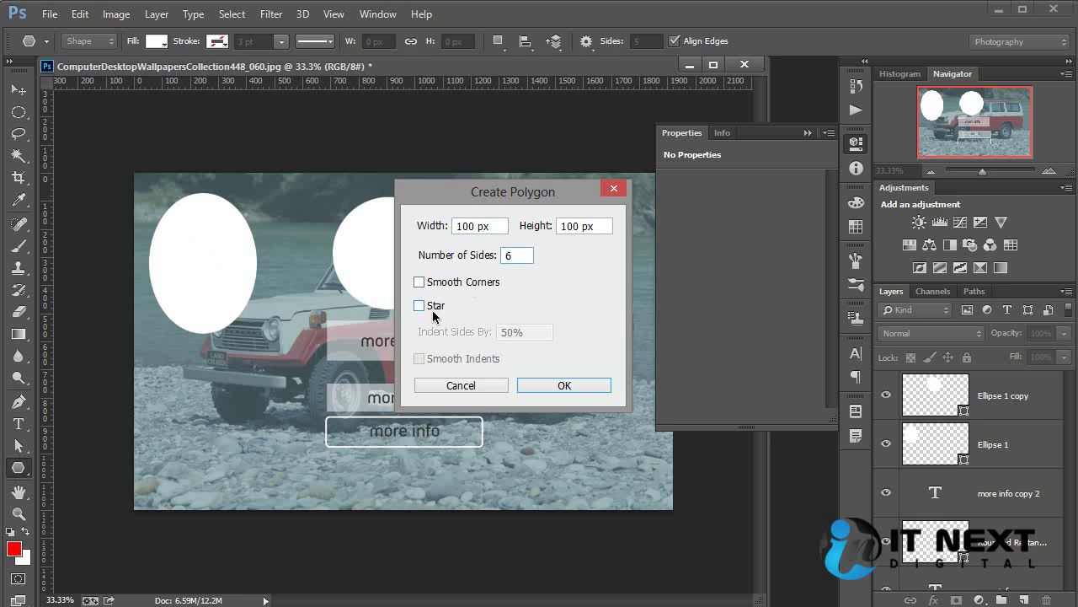
pyautogui.click(559, 383)
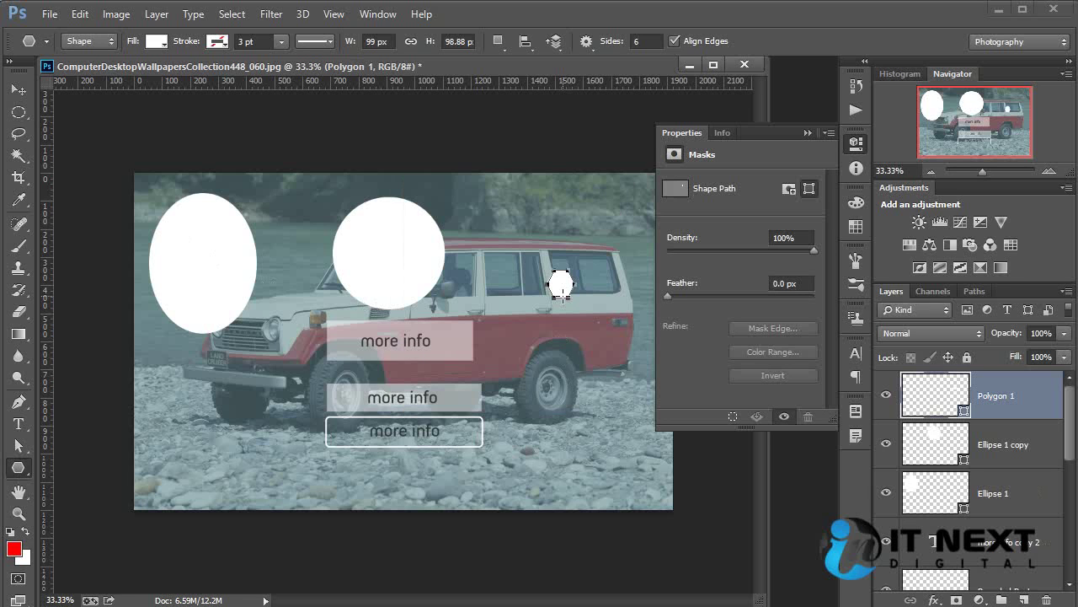
pyautogui.hotkey('ctrl', 'z')
pyautogui.click(509, 246)
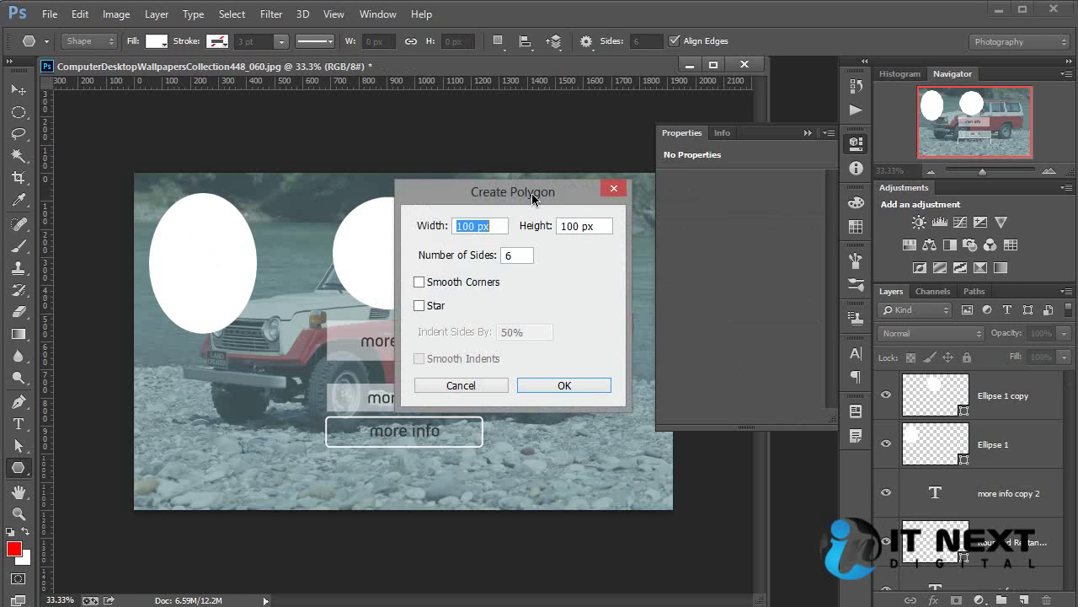
pyautogui.write('5')
pyautogui.press('Return')
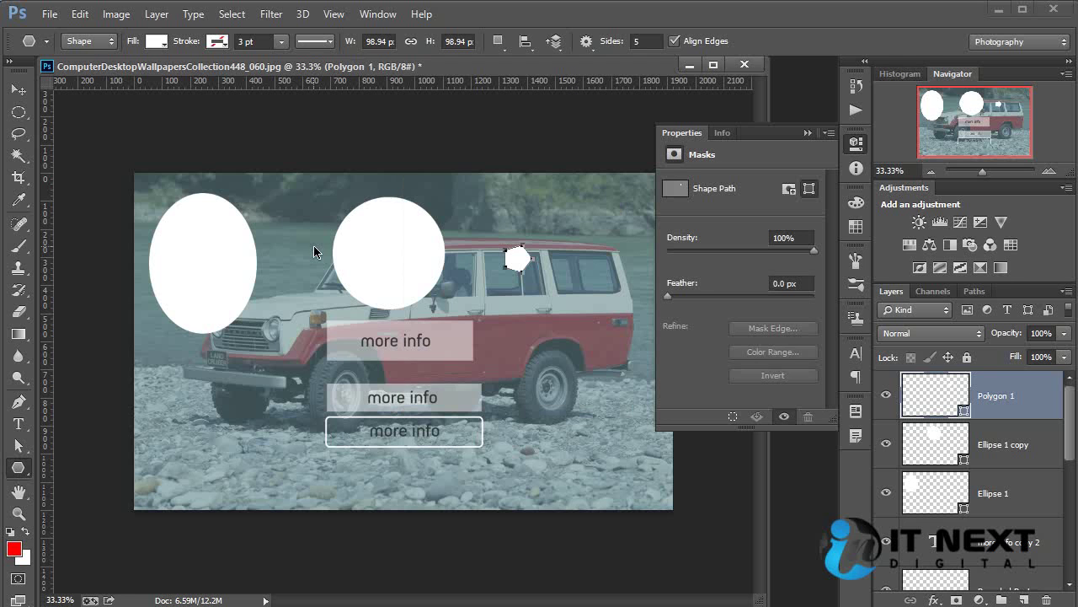
pyautogui.hotkey('ctrl', '+')
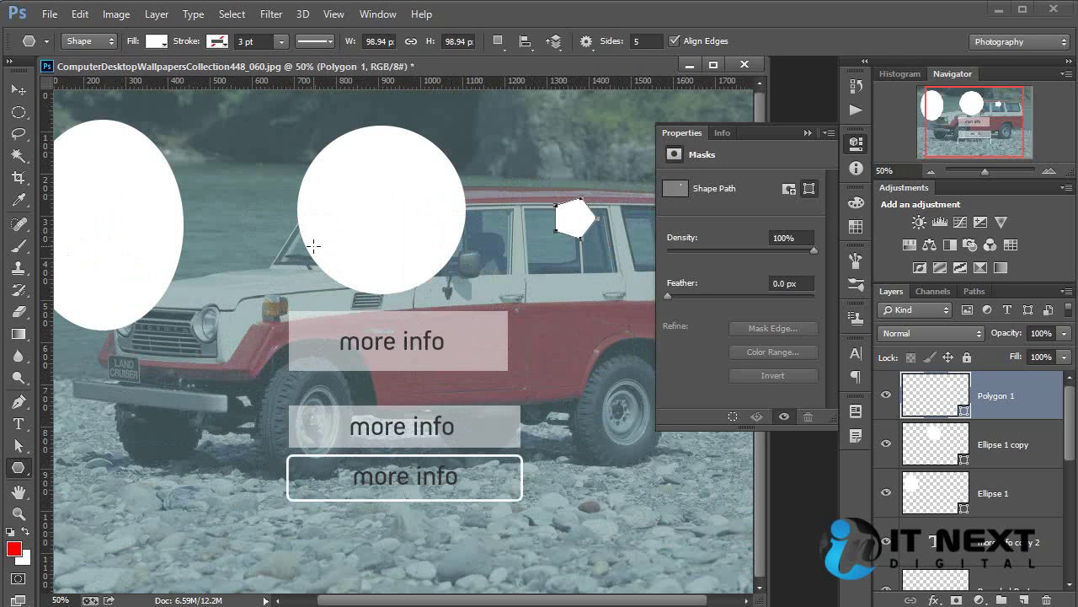
pyautogui.hscroll(1, 397, 241)
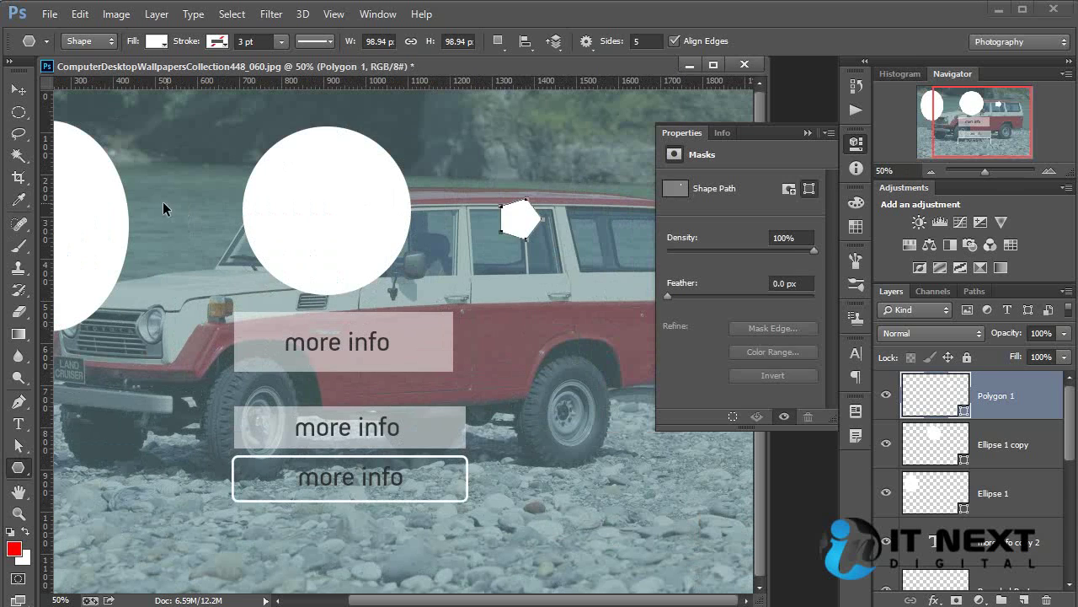
pyautogui.hotkey('ctrl', 'z')
pyautogui.click(526, 191)
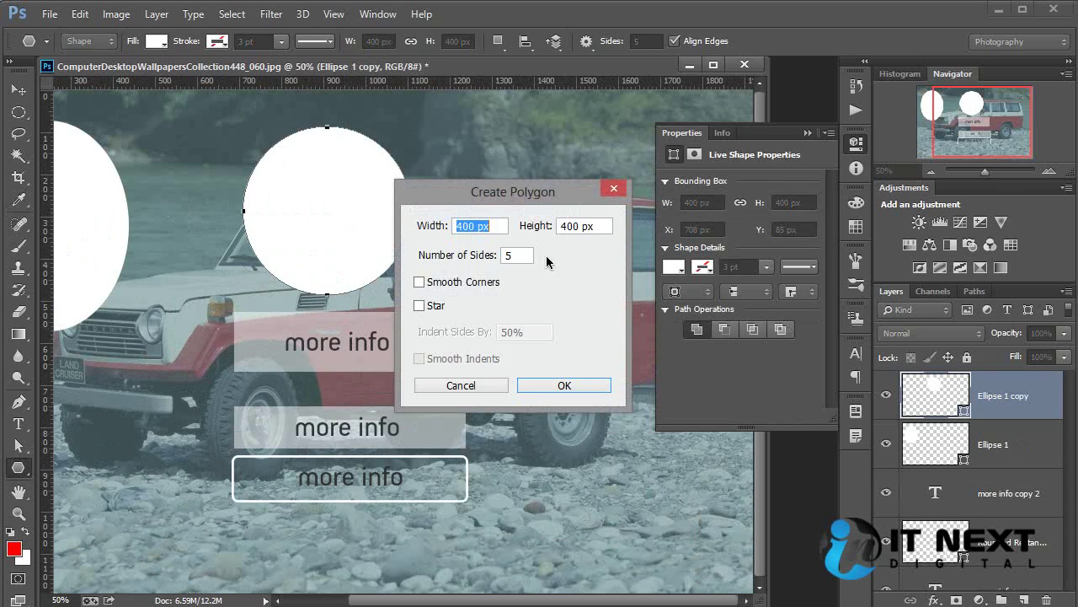
pyautogui.write('800')
pyautogui.press('Tab')
pyautogui.write('8')
pyautogui.press('Return')
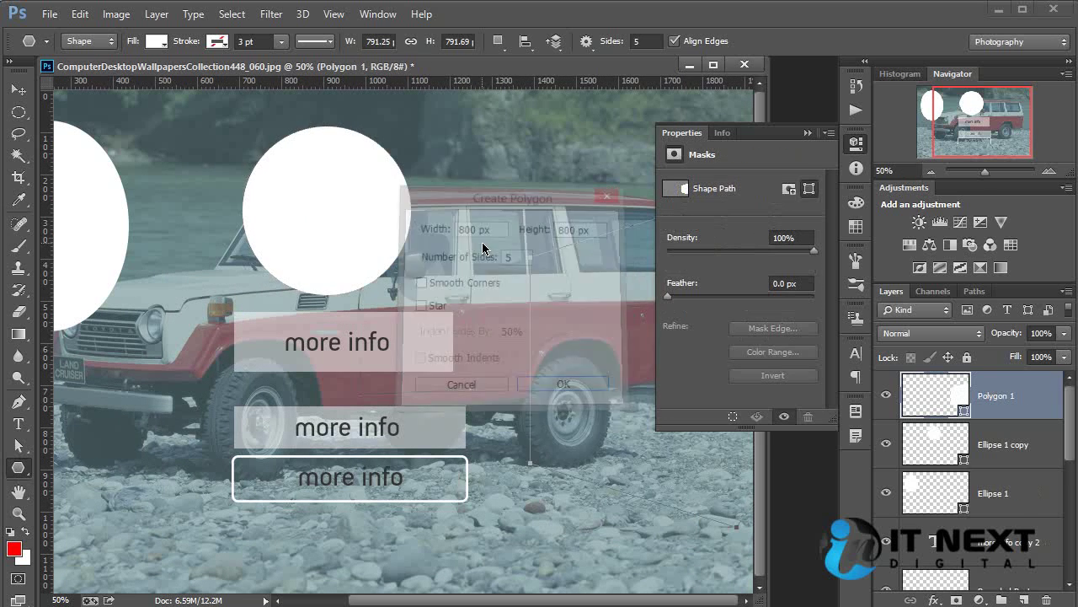
pyautogui.hotkey('ctrl', '-')
pyautogui.hotkey('ctrl', '-')
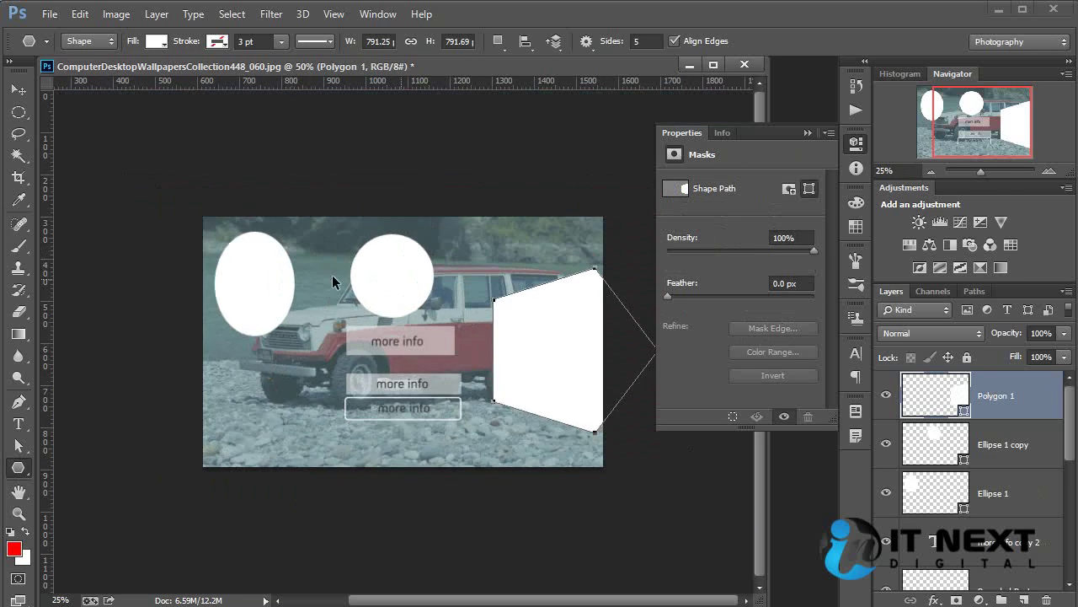
pyautogui.hotkey('ctrl', '-')
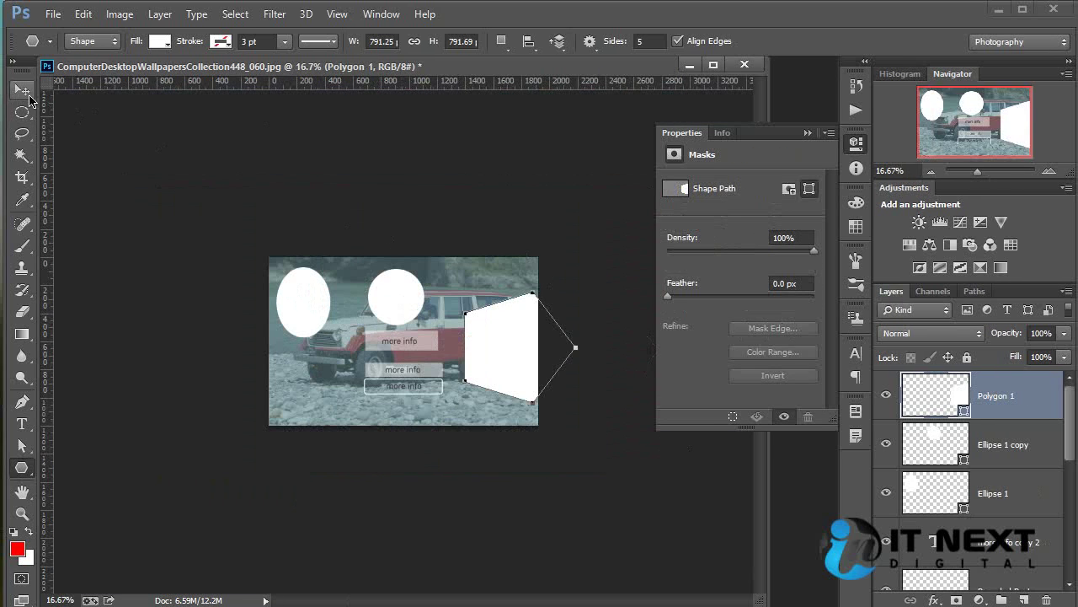
pyautogui.click(22, 89)
pyautogui.moveTo(502, 343); pyautogui.dragTo(501, 297)
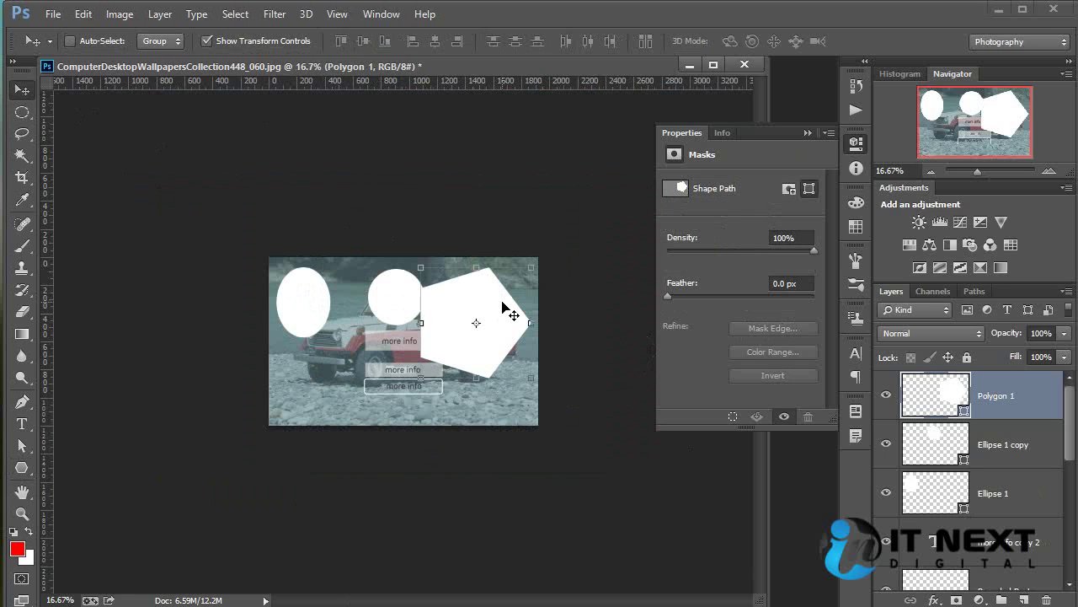
pyautogui.press('Delete')
pyautogui.click(22, 467)
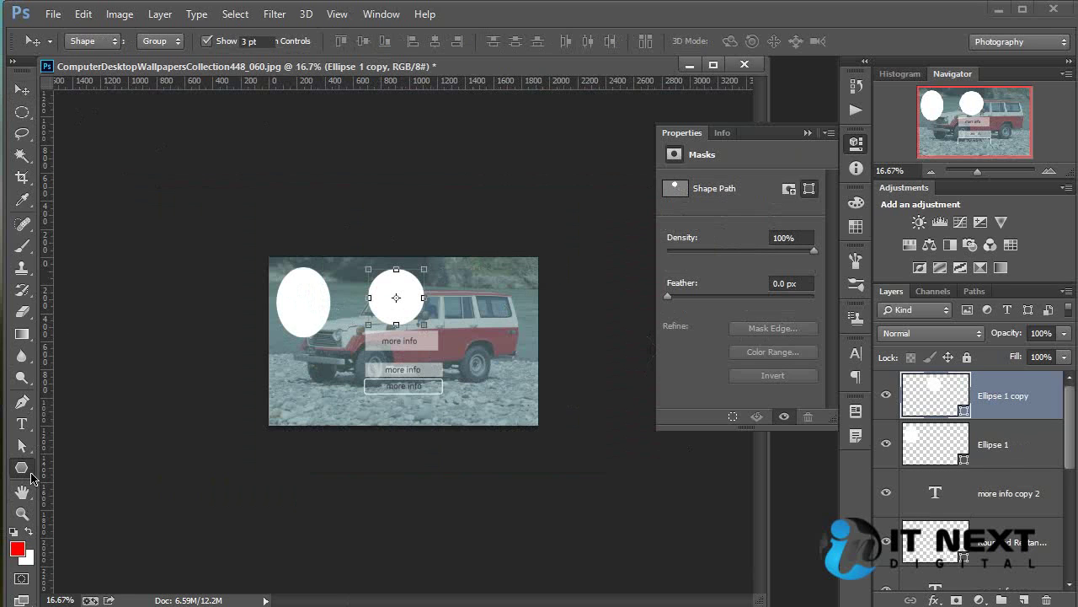
pyautogui.click(419, 279)
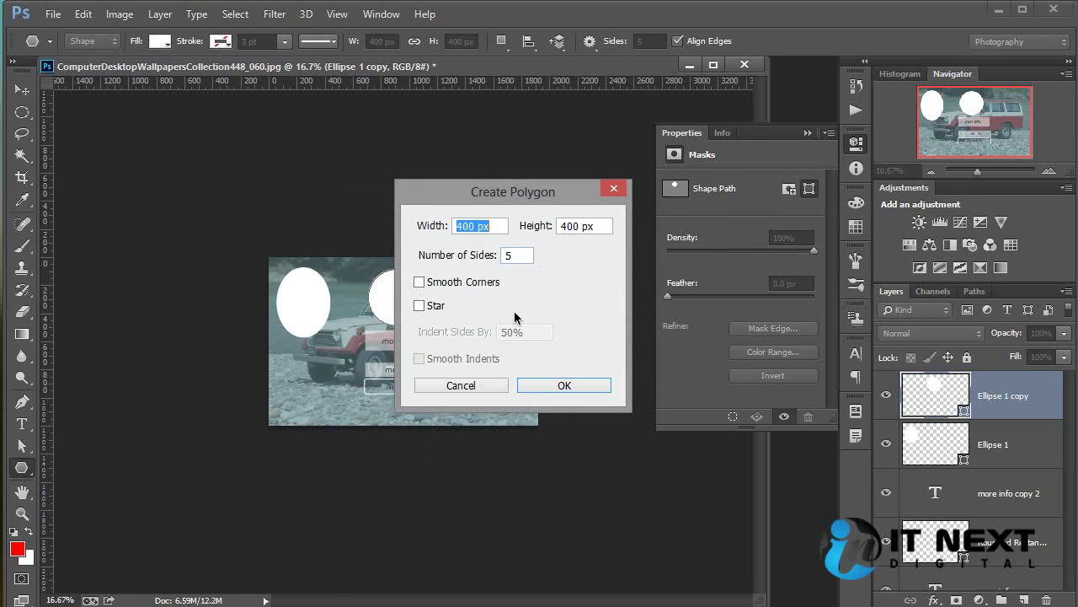